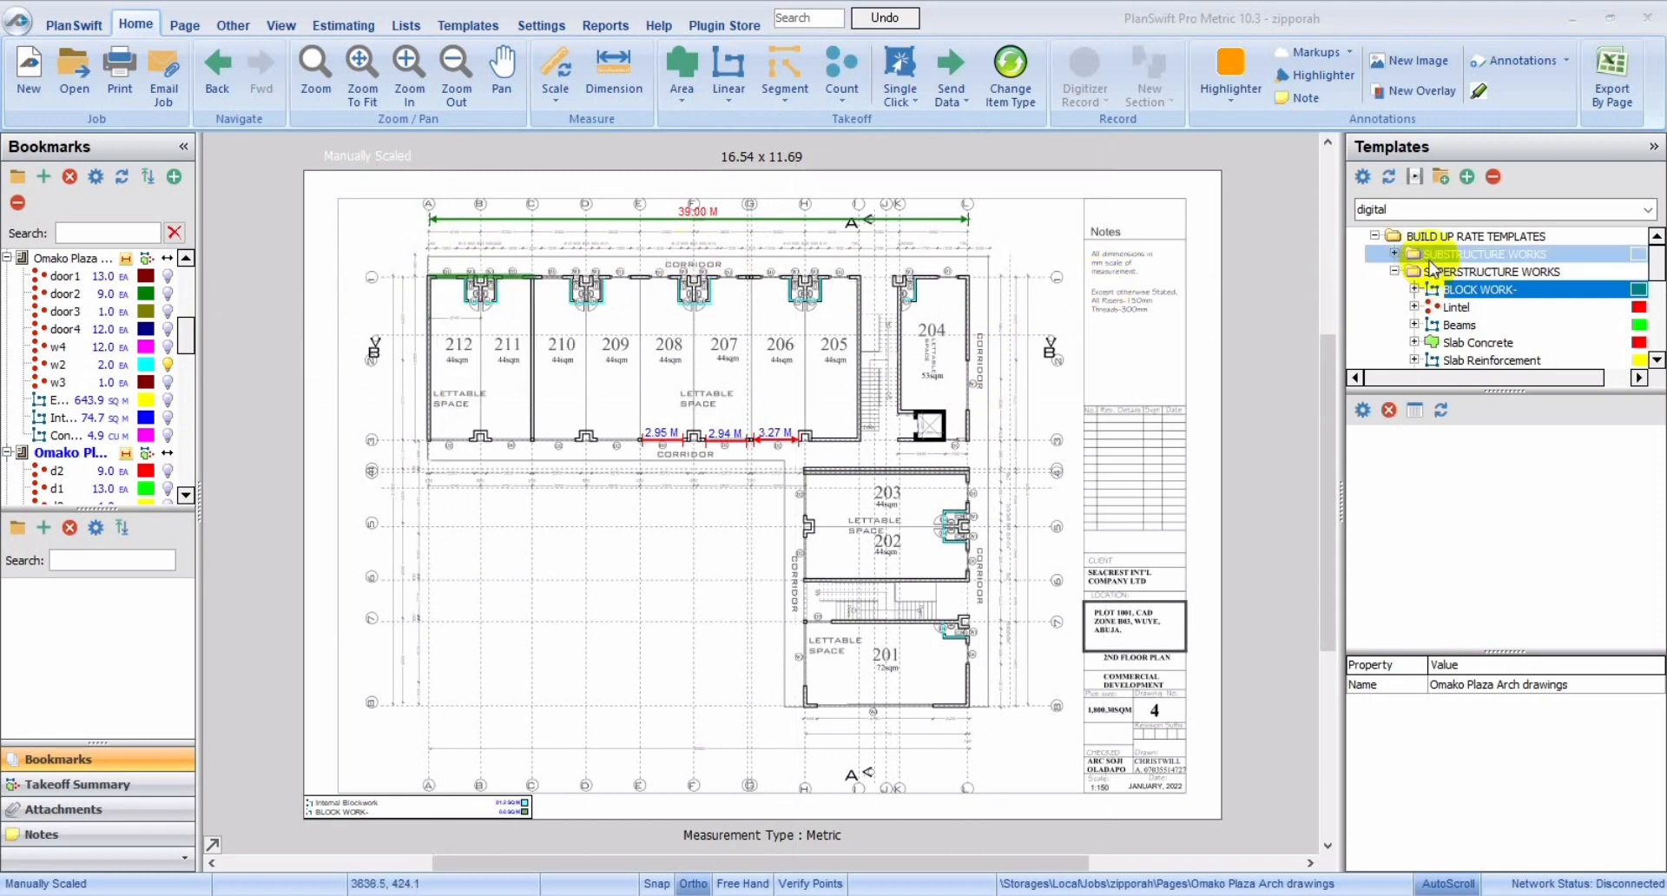
Step: Open the BLOCK WORK- template's properties, set the wall height to 3.33 m, and bring up the door dimension fields
double_click(1359, 291)
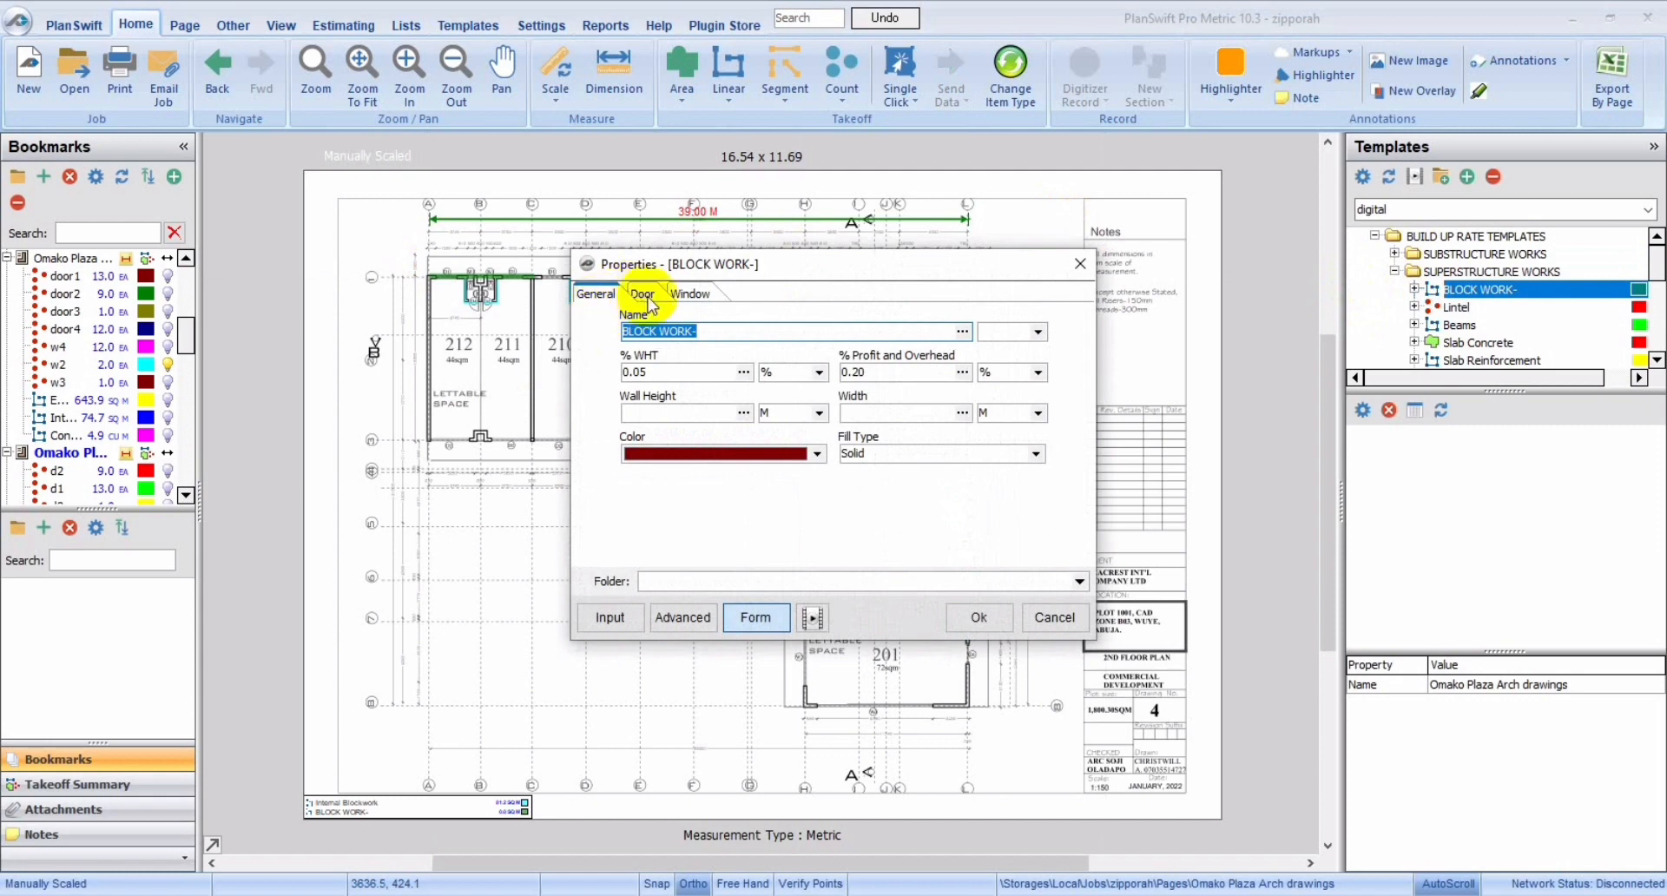
left_click(646, 411)
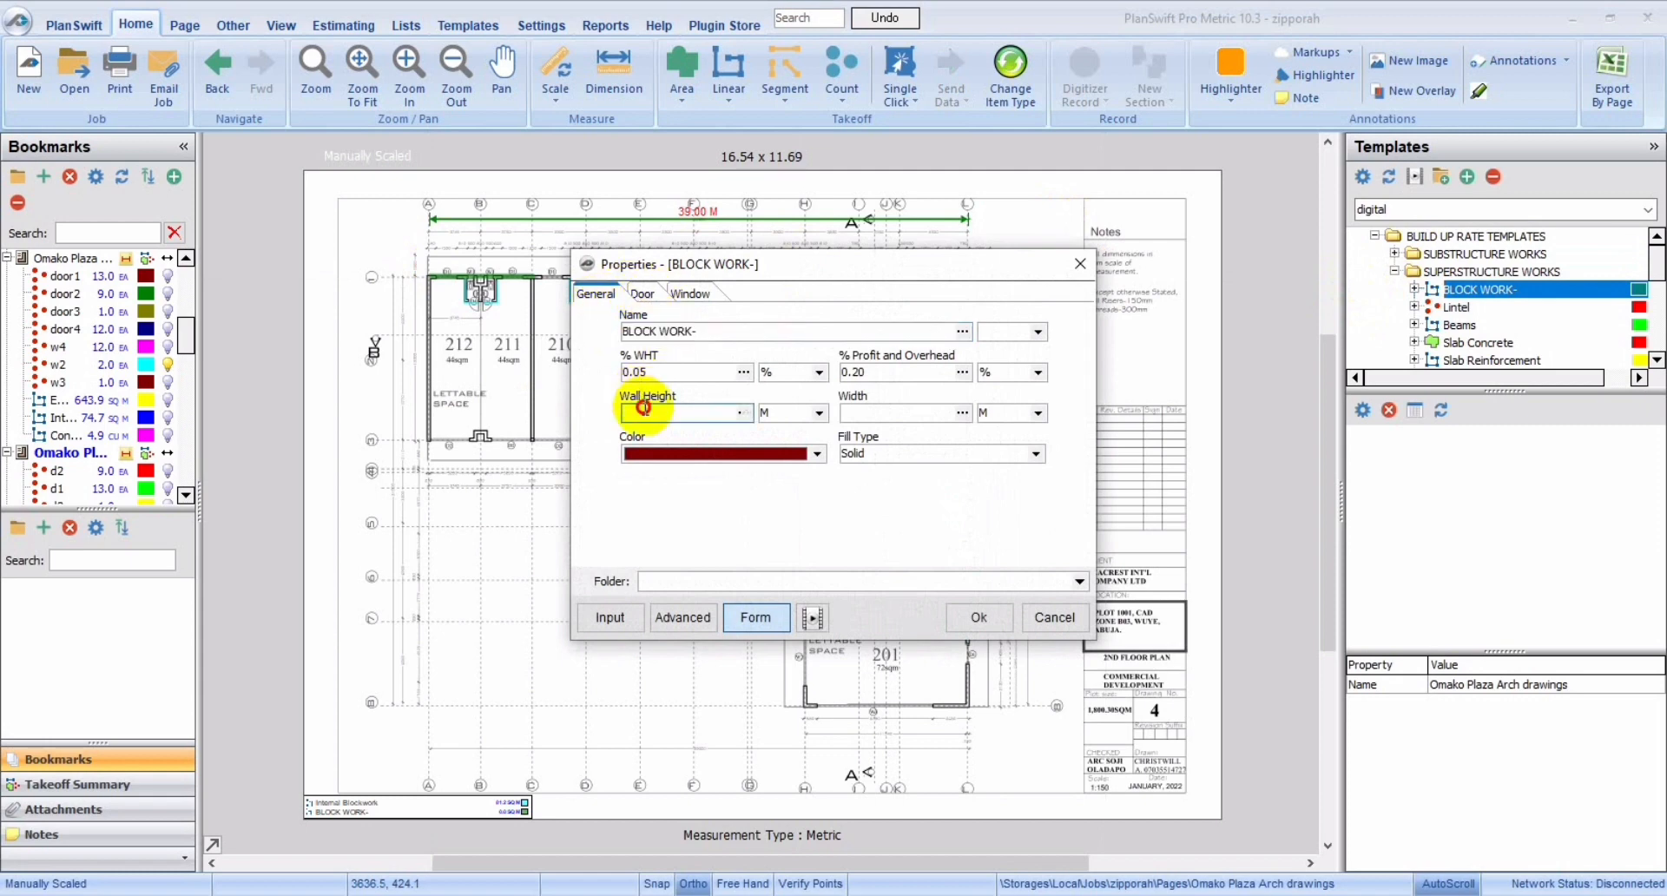
type("3.33")
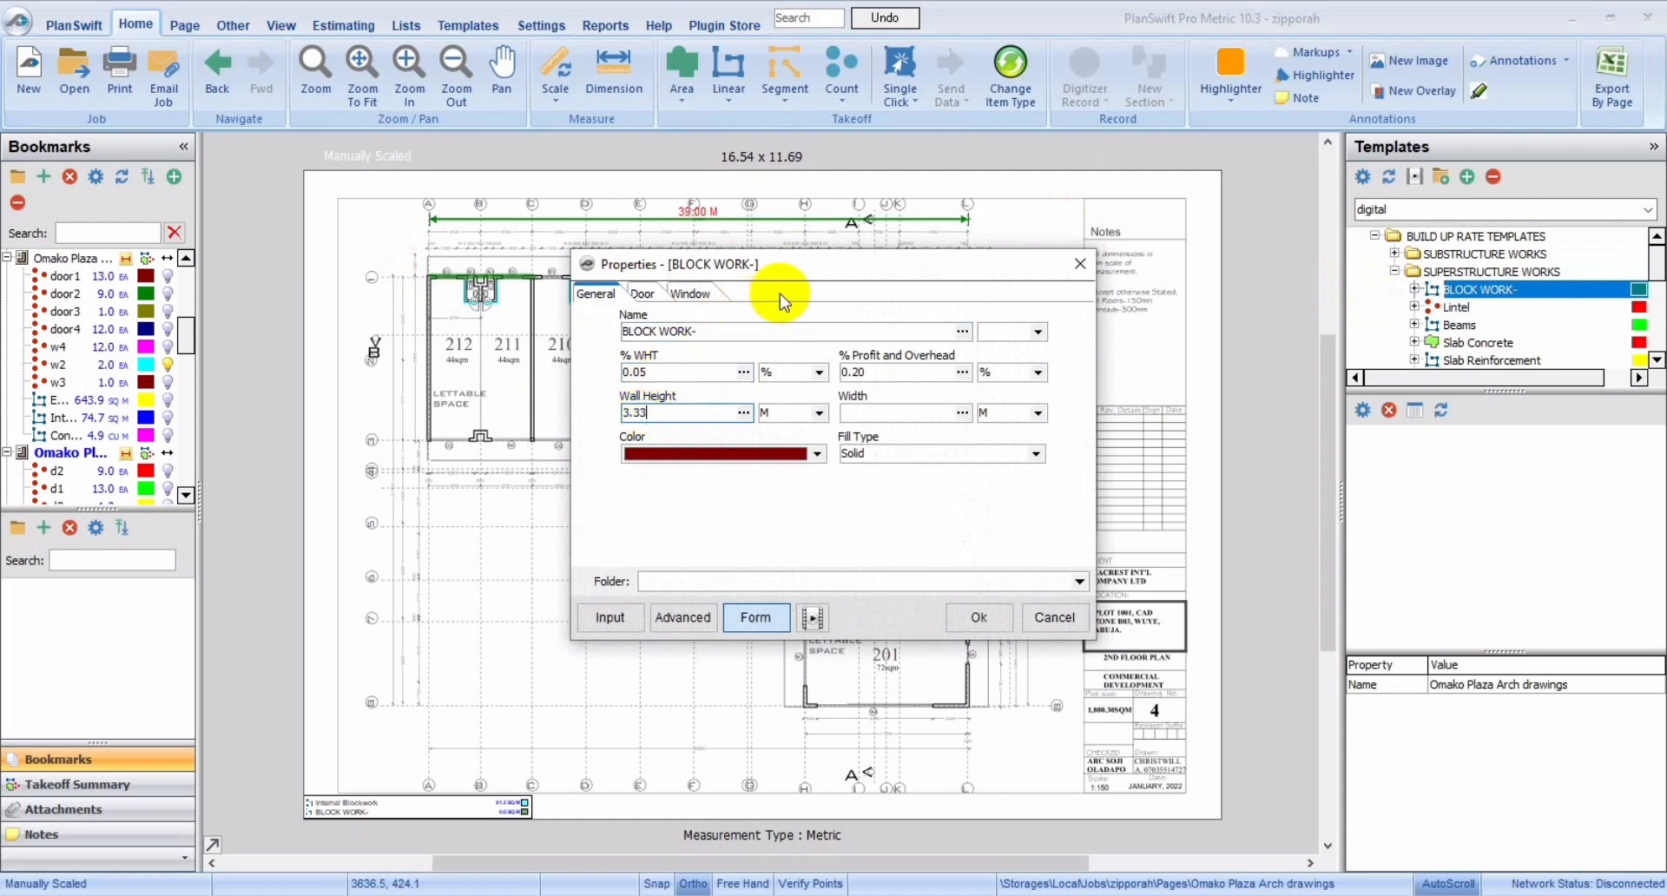
left_click(650, 295)
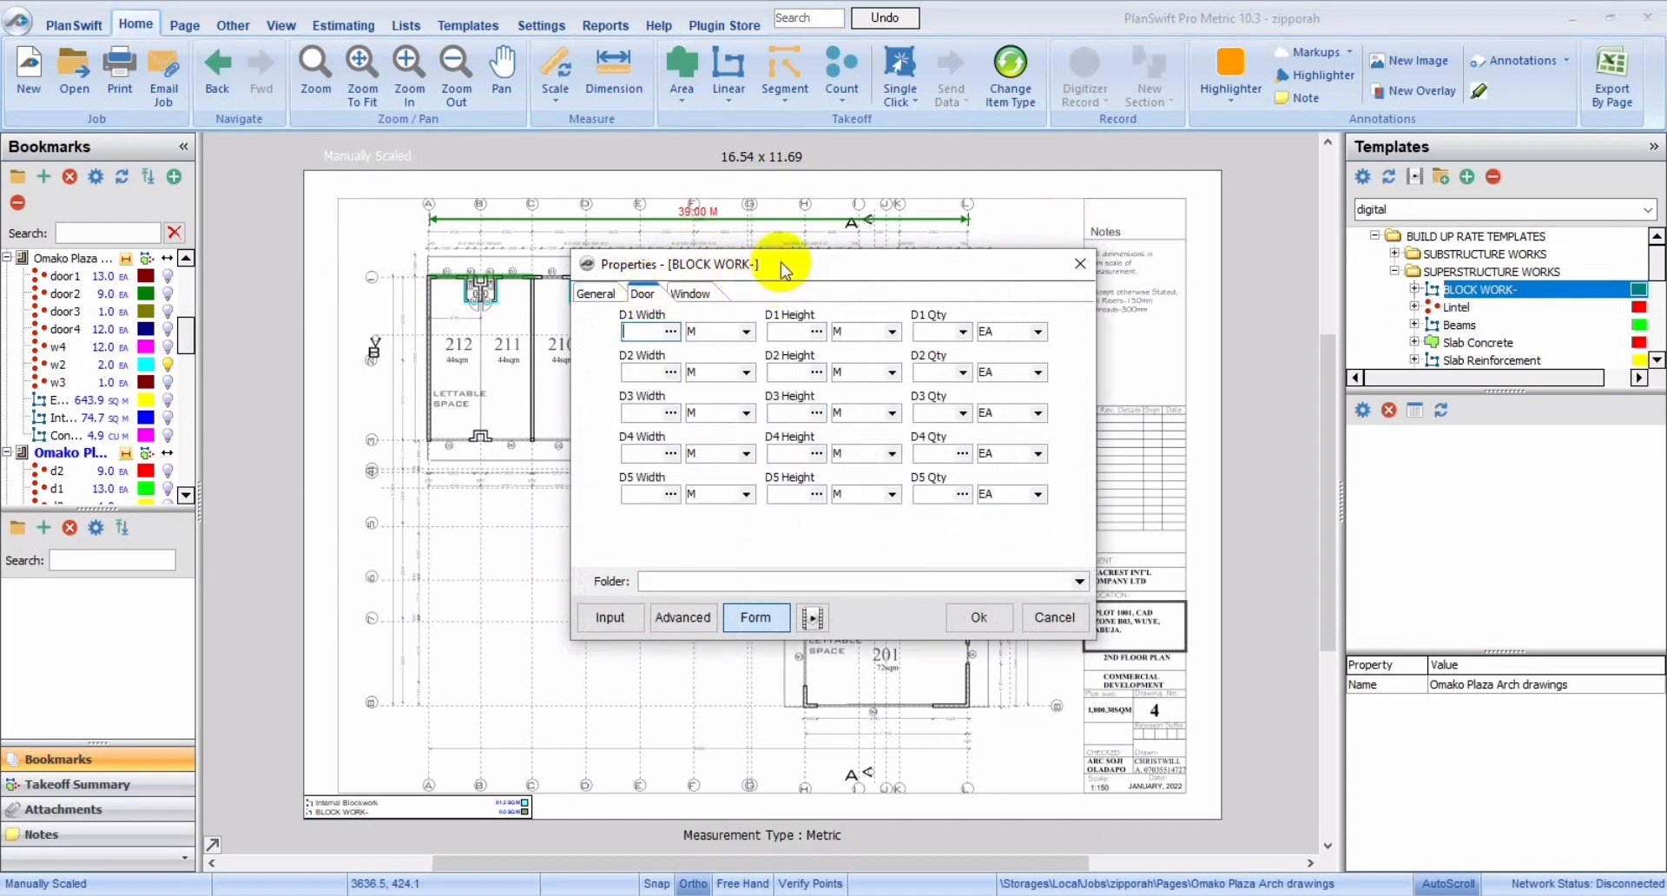
left_click_drag(784, 271, 944, 376)
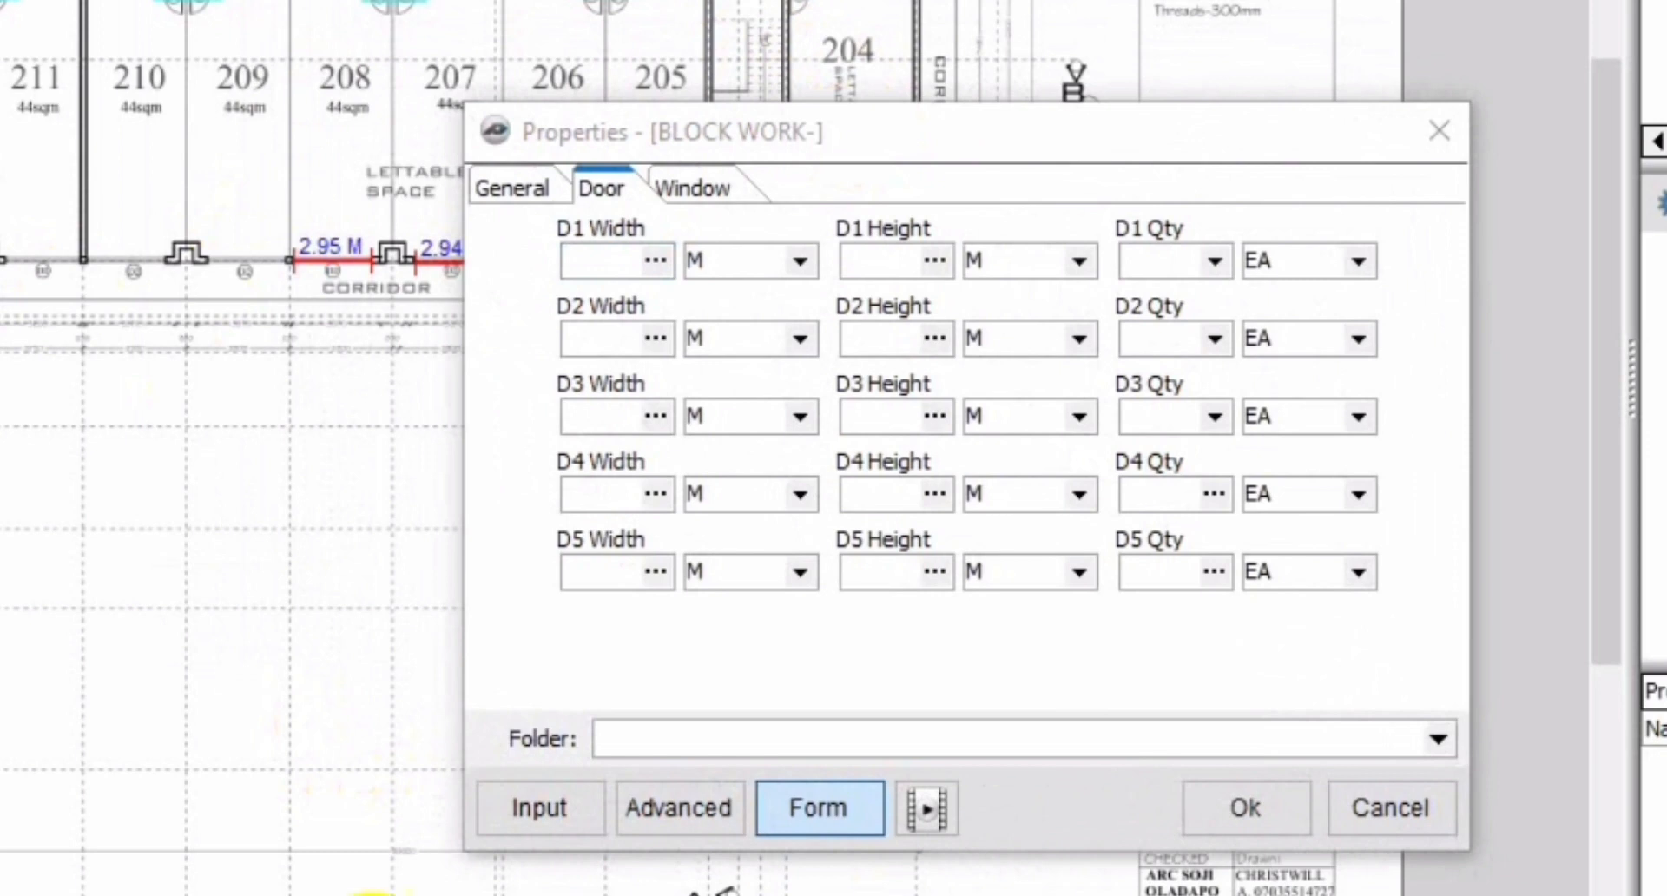
left_click(590, 265)
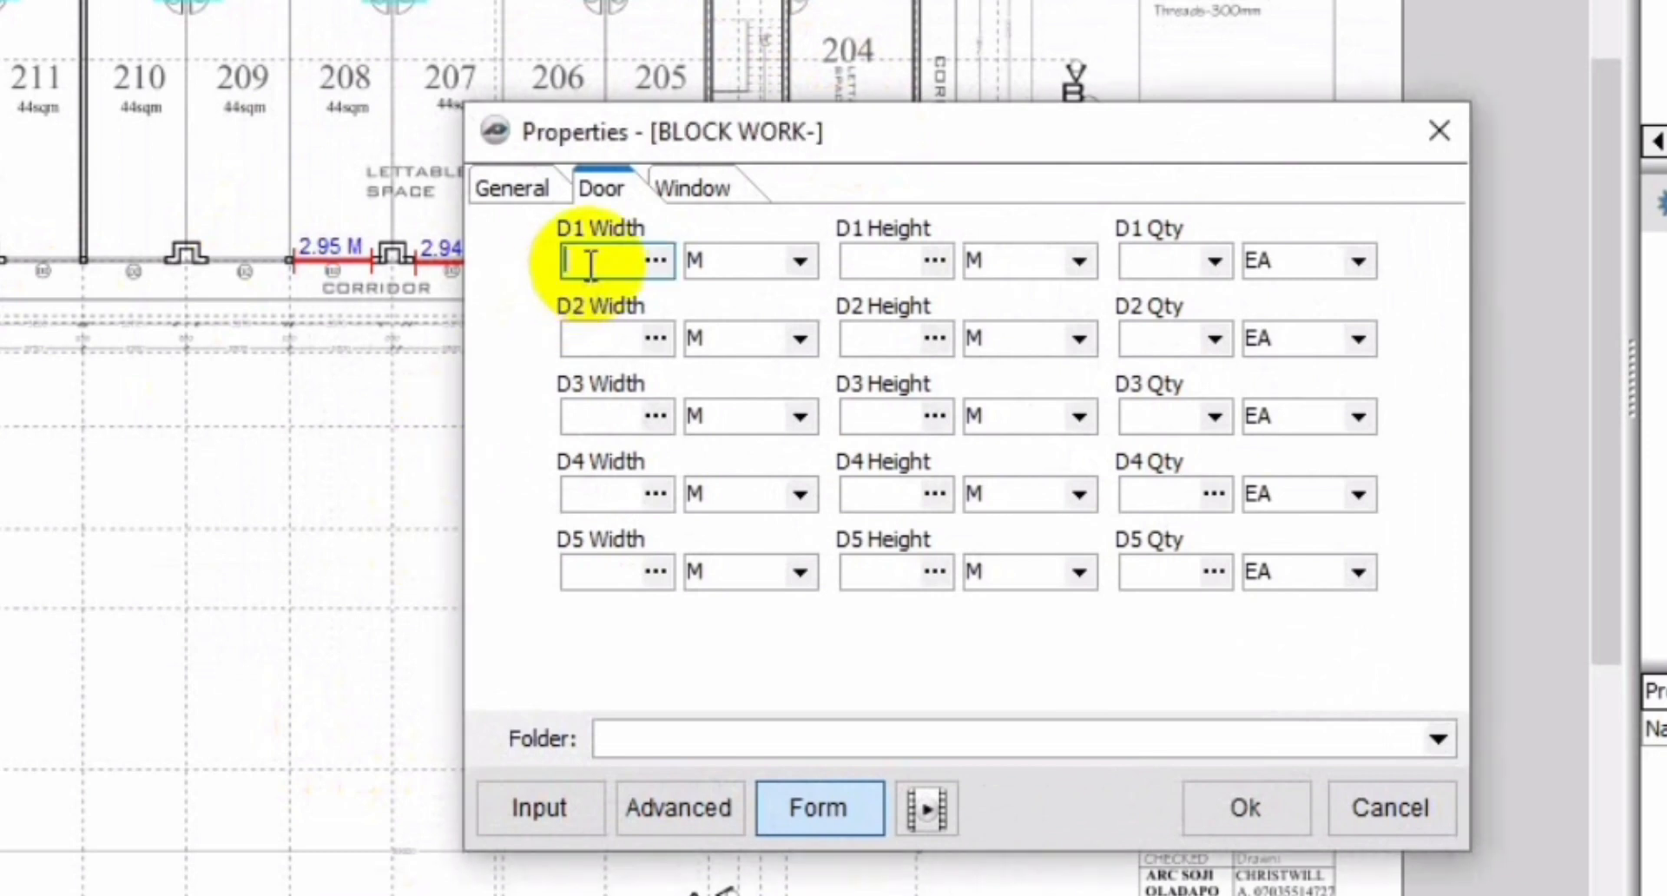
type("2.1")
left_click(864, 262)
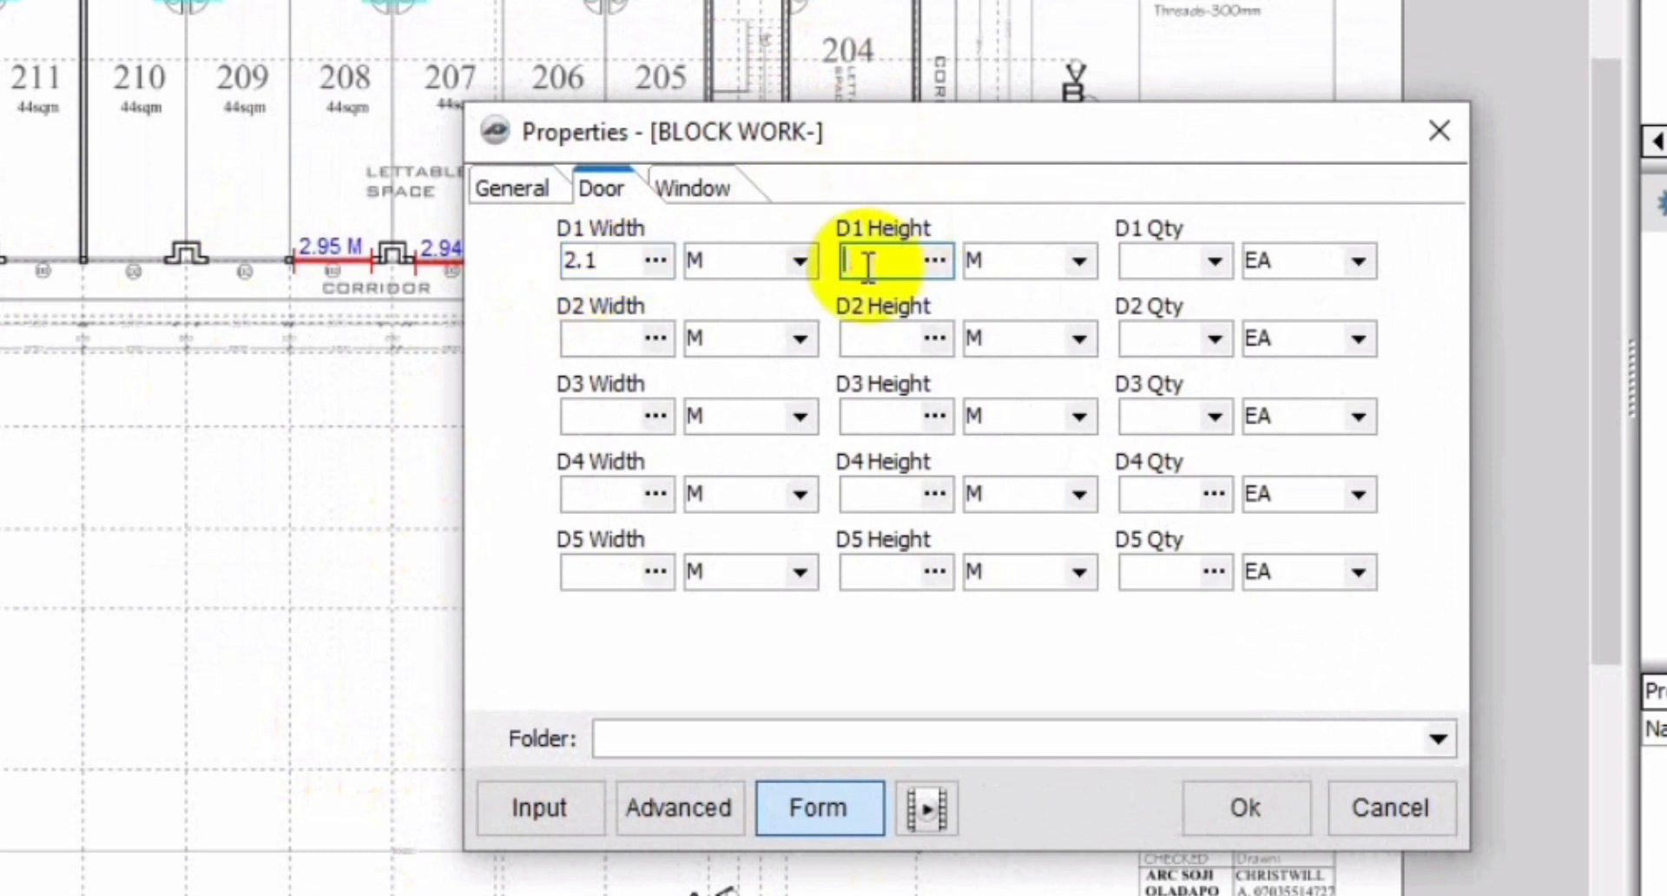
type("1.")
Step: Set door D1's width to 1.5 m and its height to 2.1 m
left_click(624, 259)
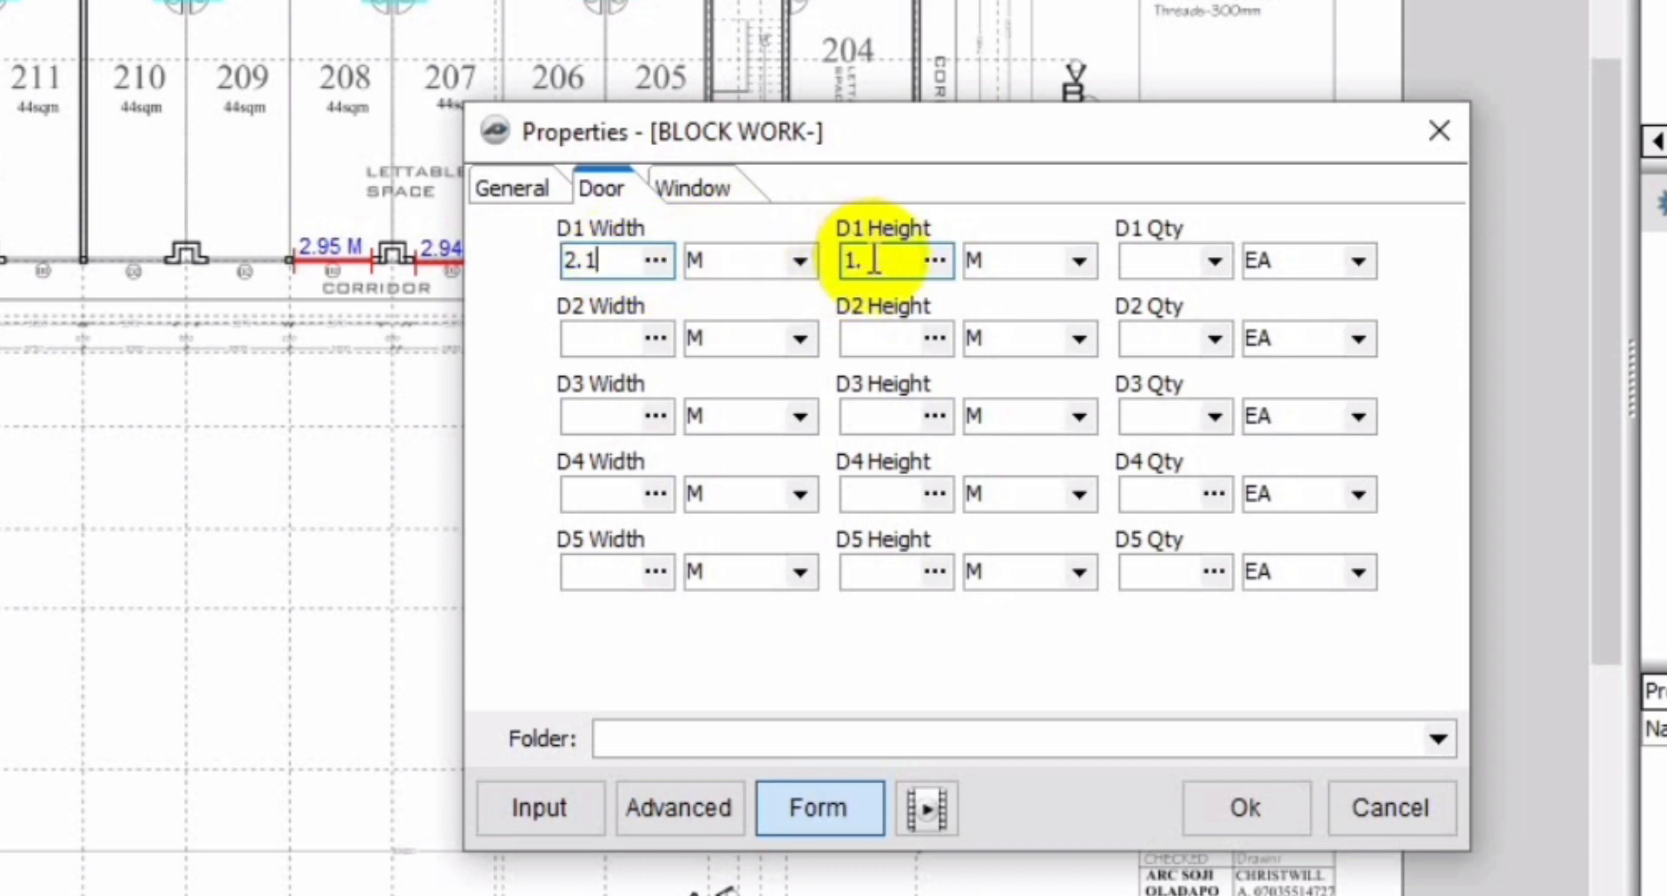
key("BackSpace")
key("BackSpace")
key("BackSpace")
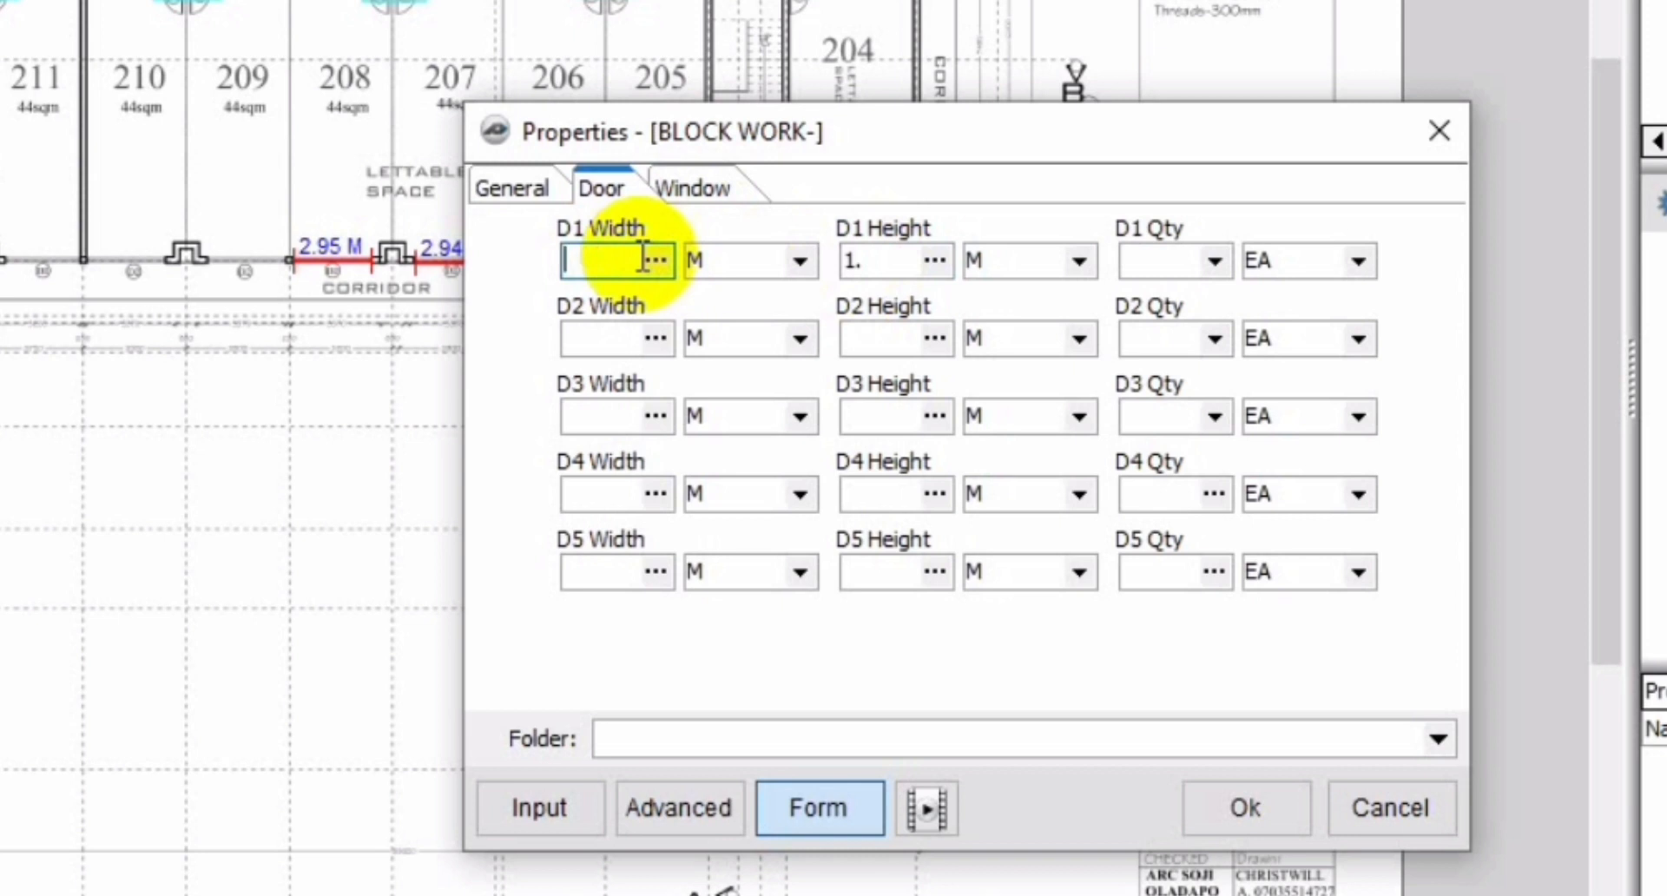
type("1.5")
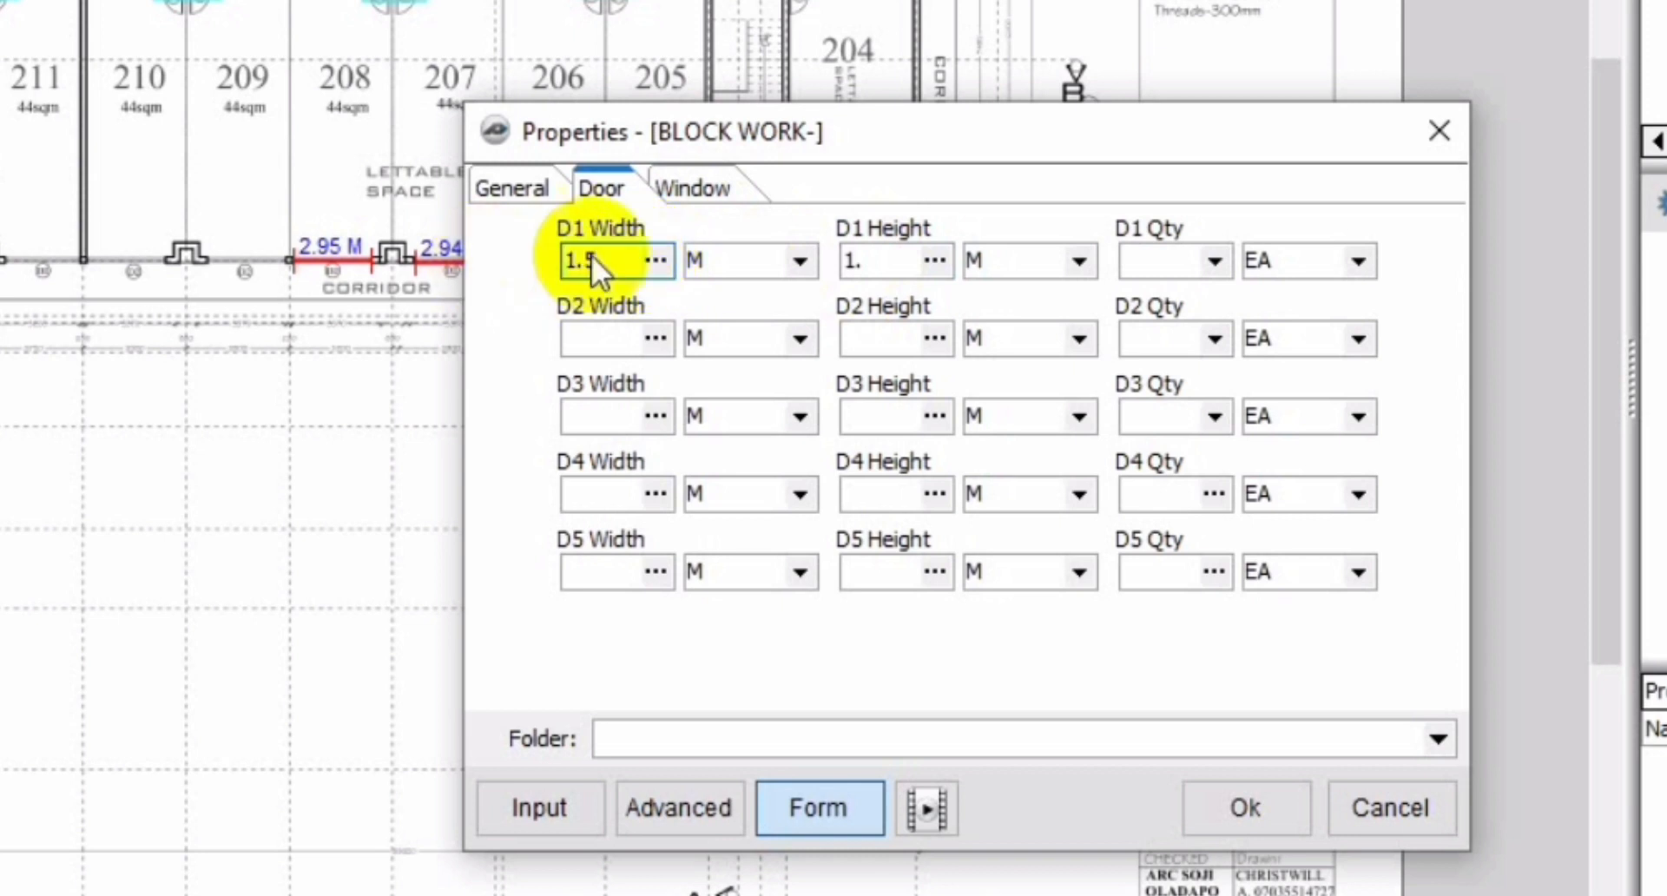
left_click(881, 259)
key("BackSpace")
key("BackSpace")
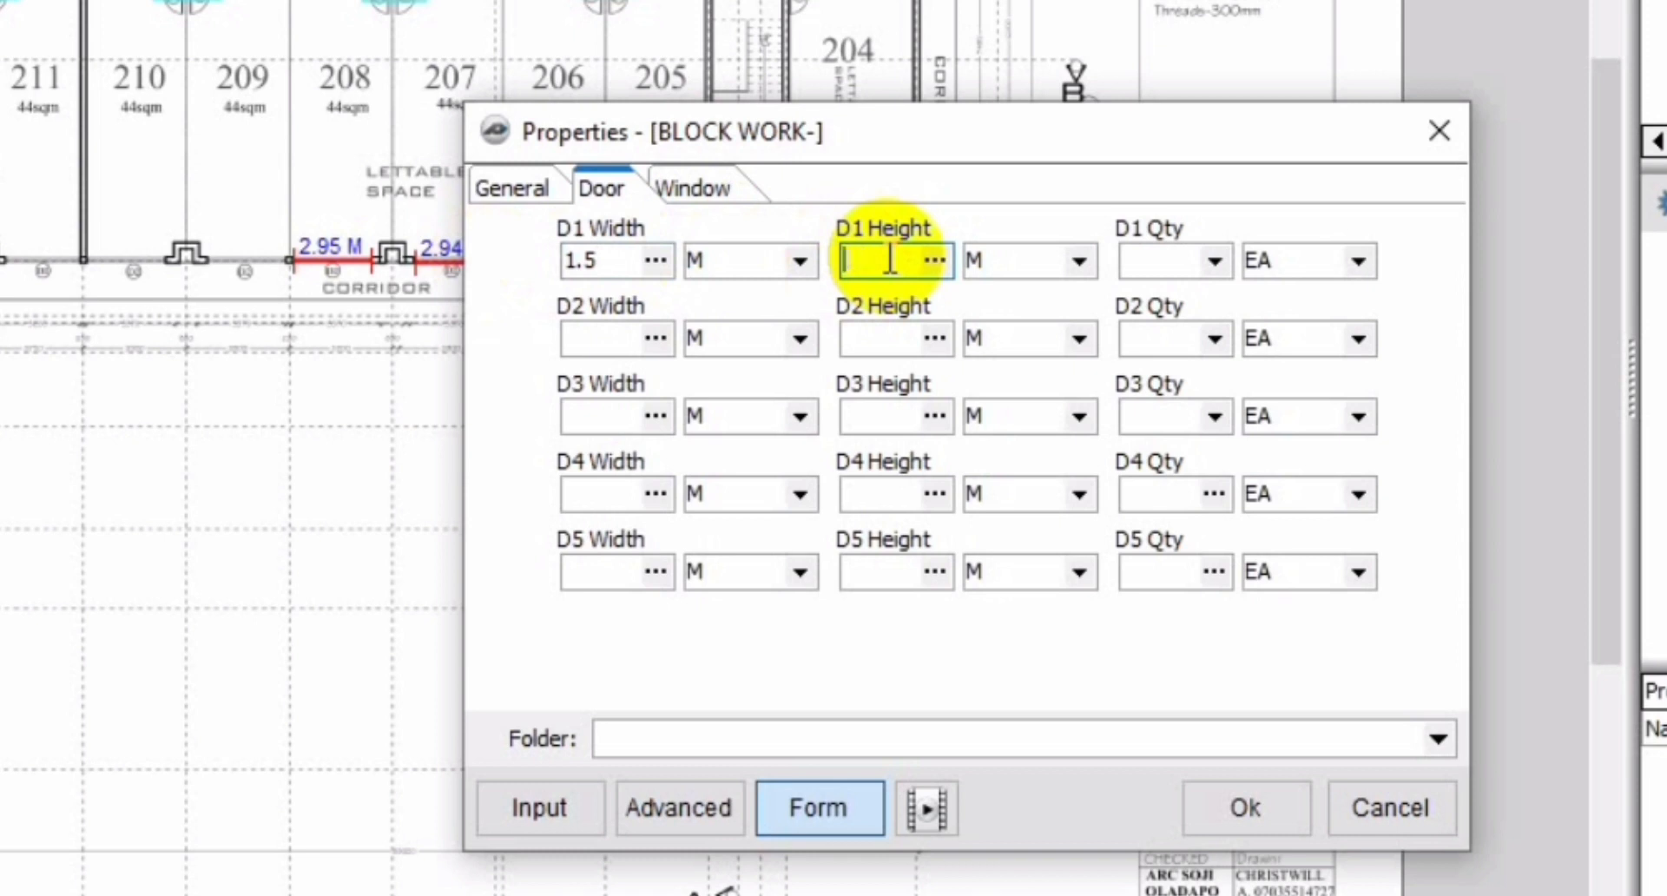
type("2.1")
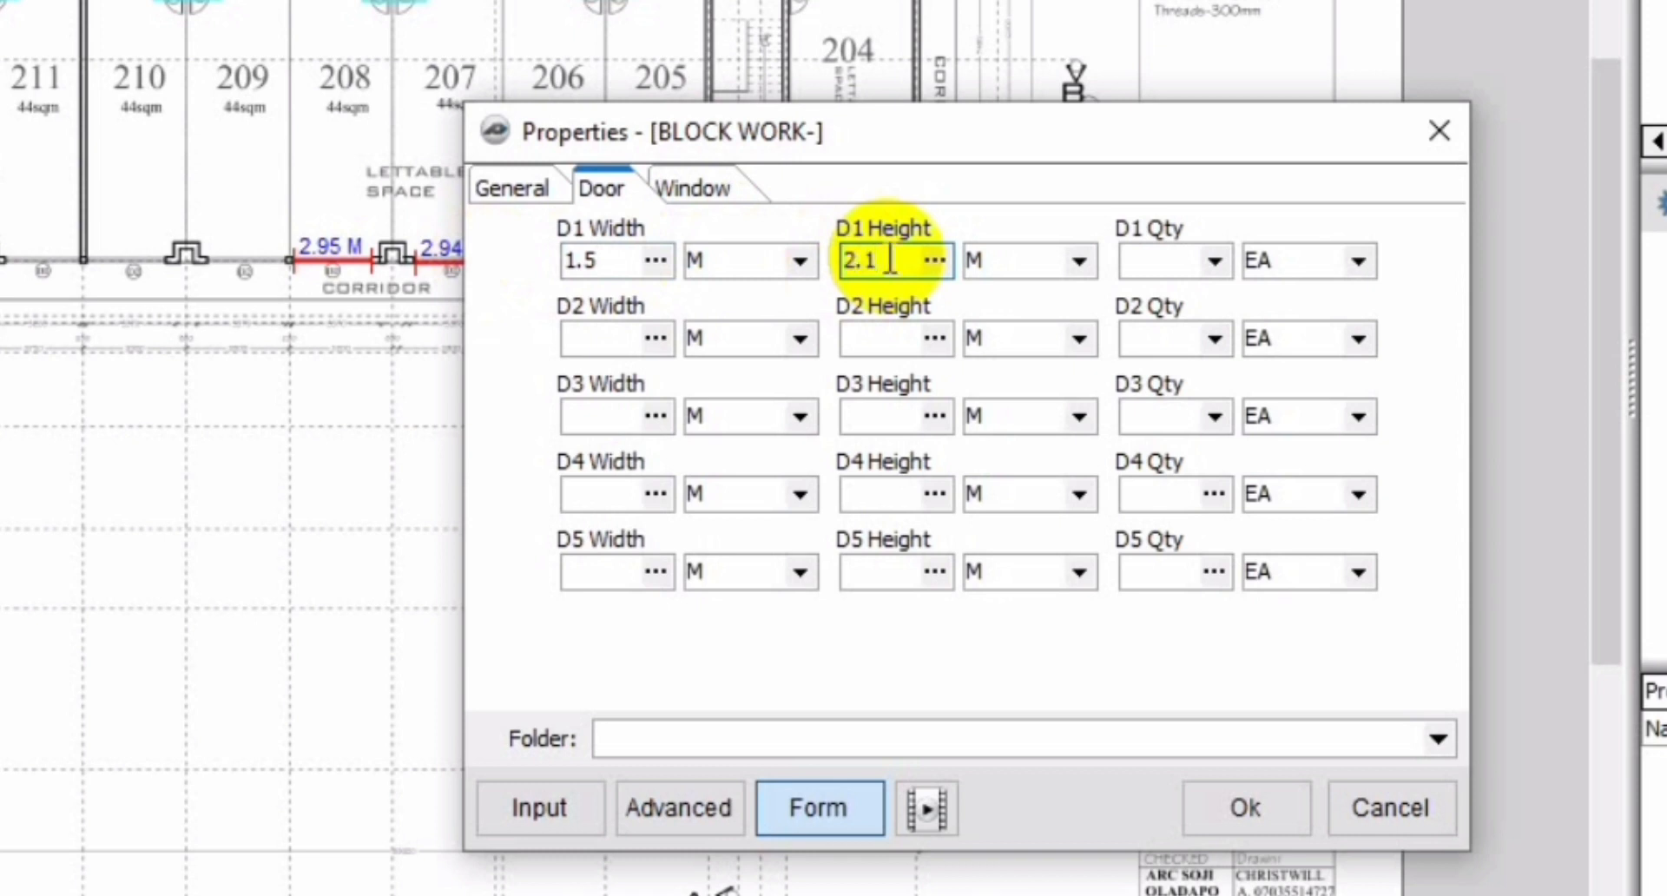
Step: Set door D2's width to 2.95 m and its height to 2.1 m
left_click(571, 339)
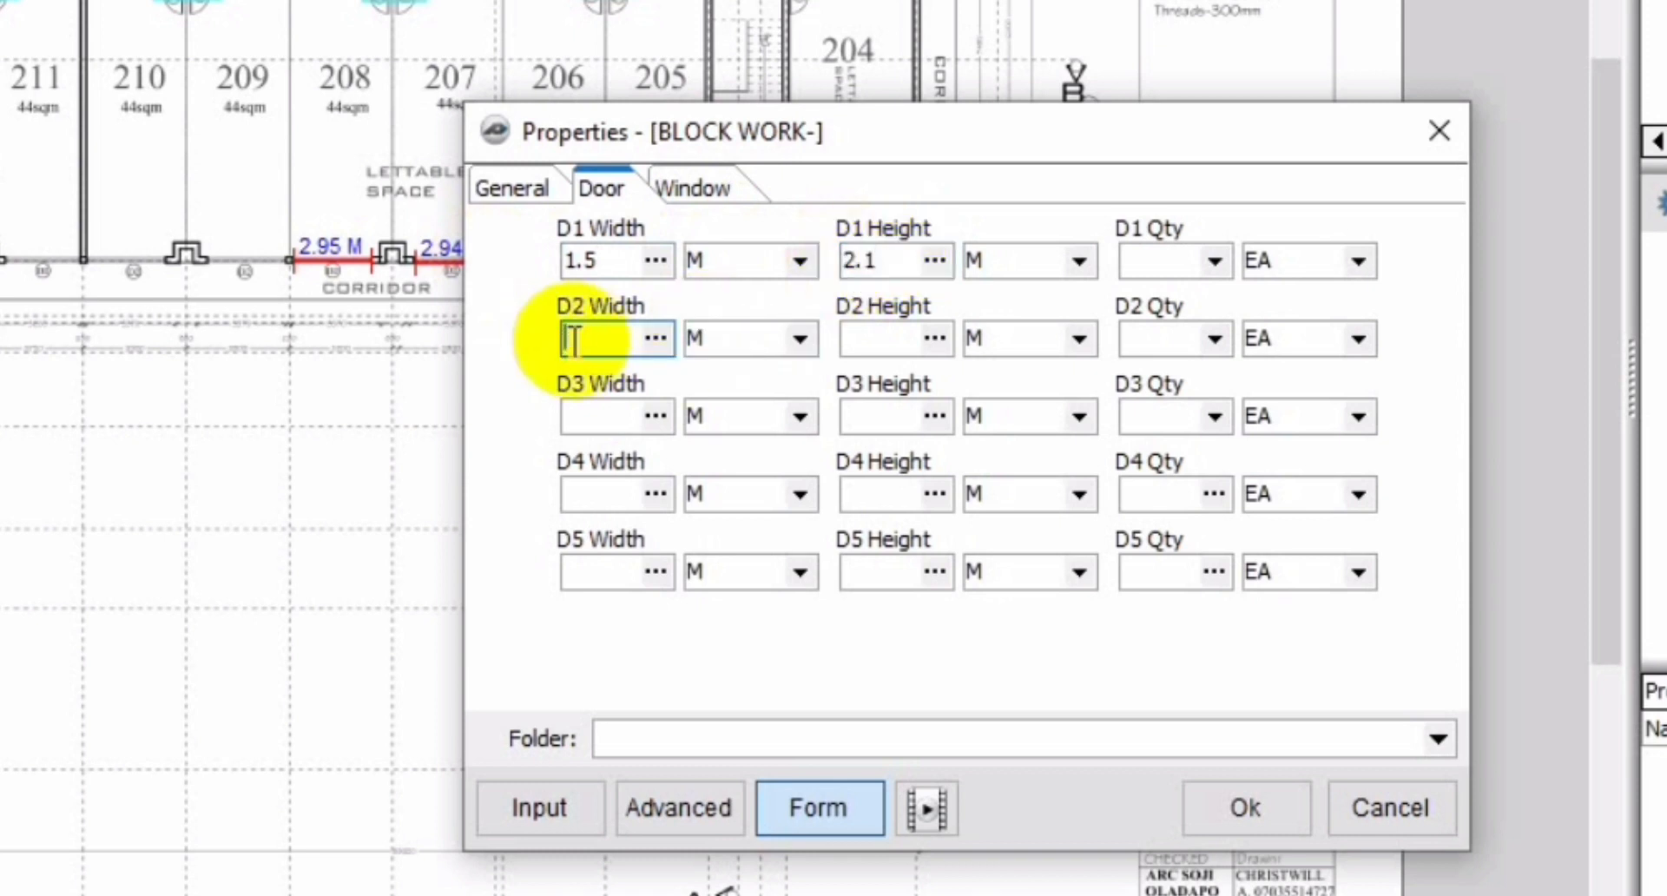
type("2.95")
left_click(868, 338)
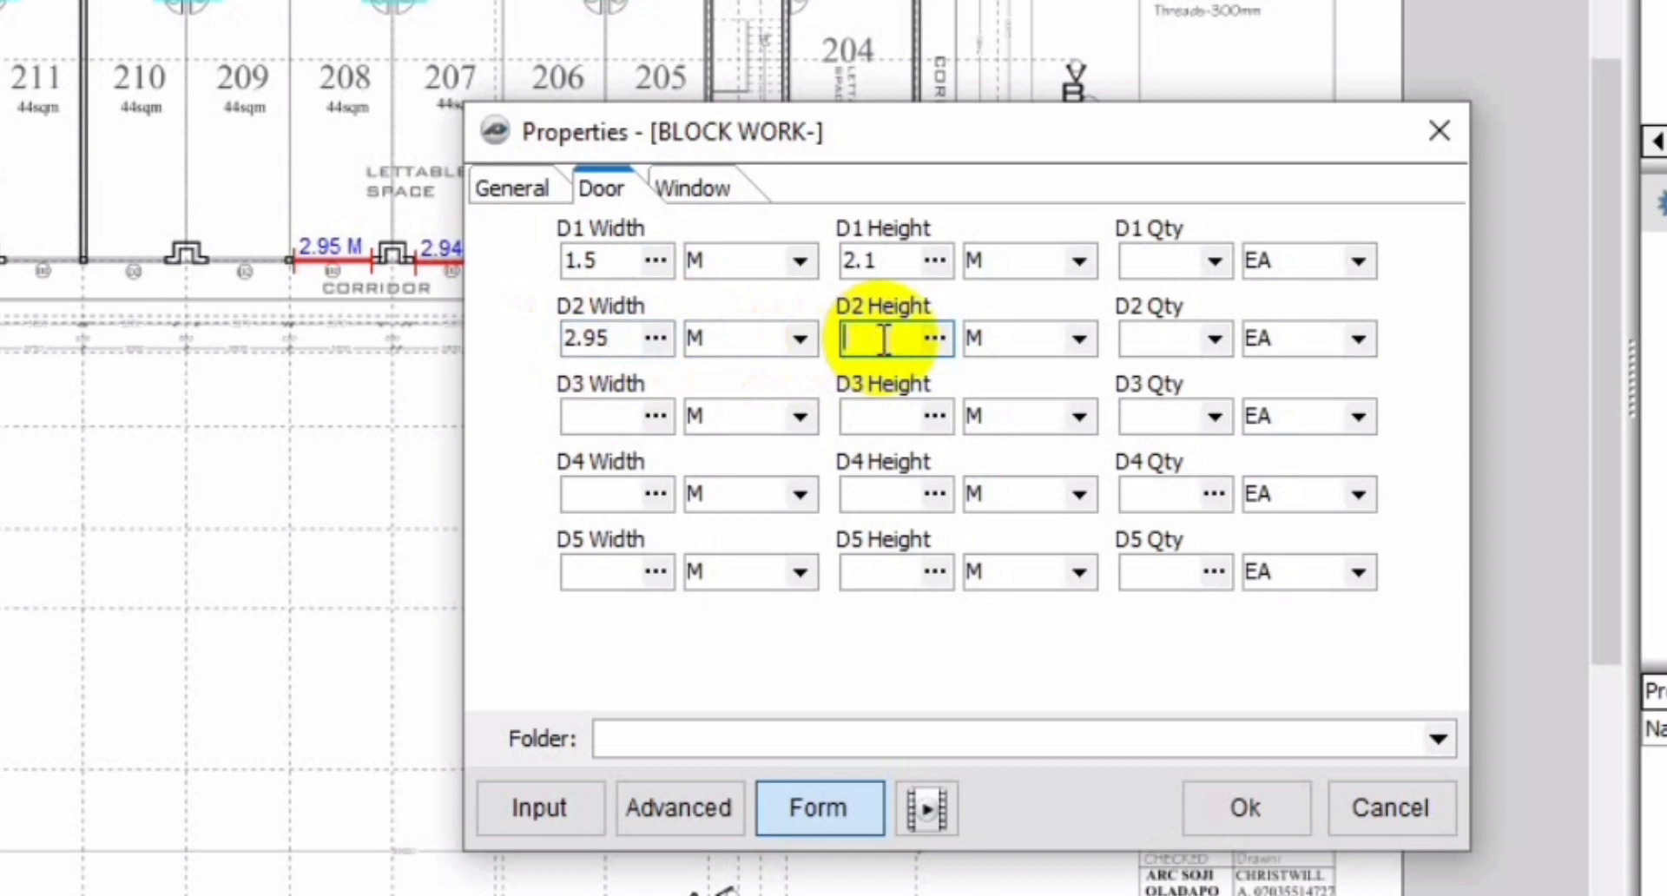
type("2.1")
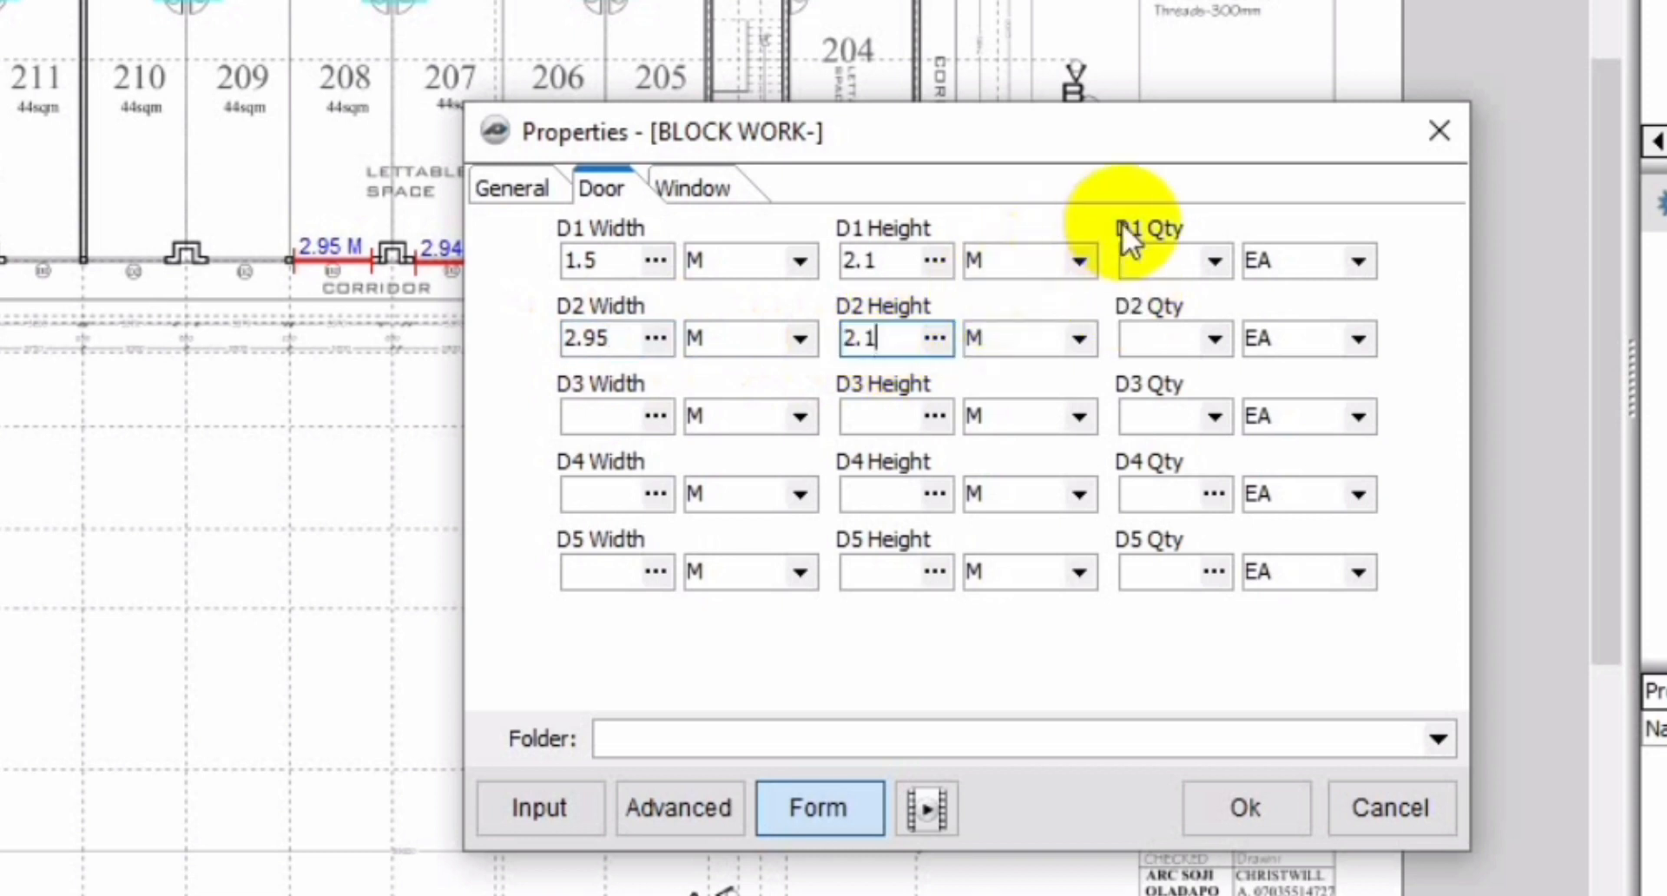
Step: Set the door quantities to 13 for D1 and 9 for D2
left_click(1366, 261)
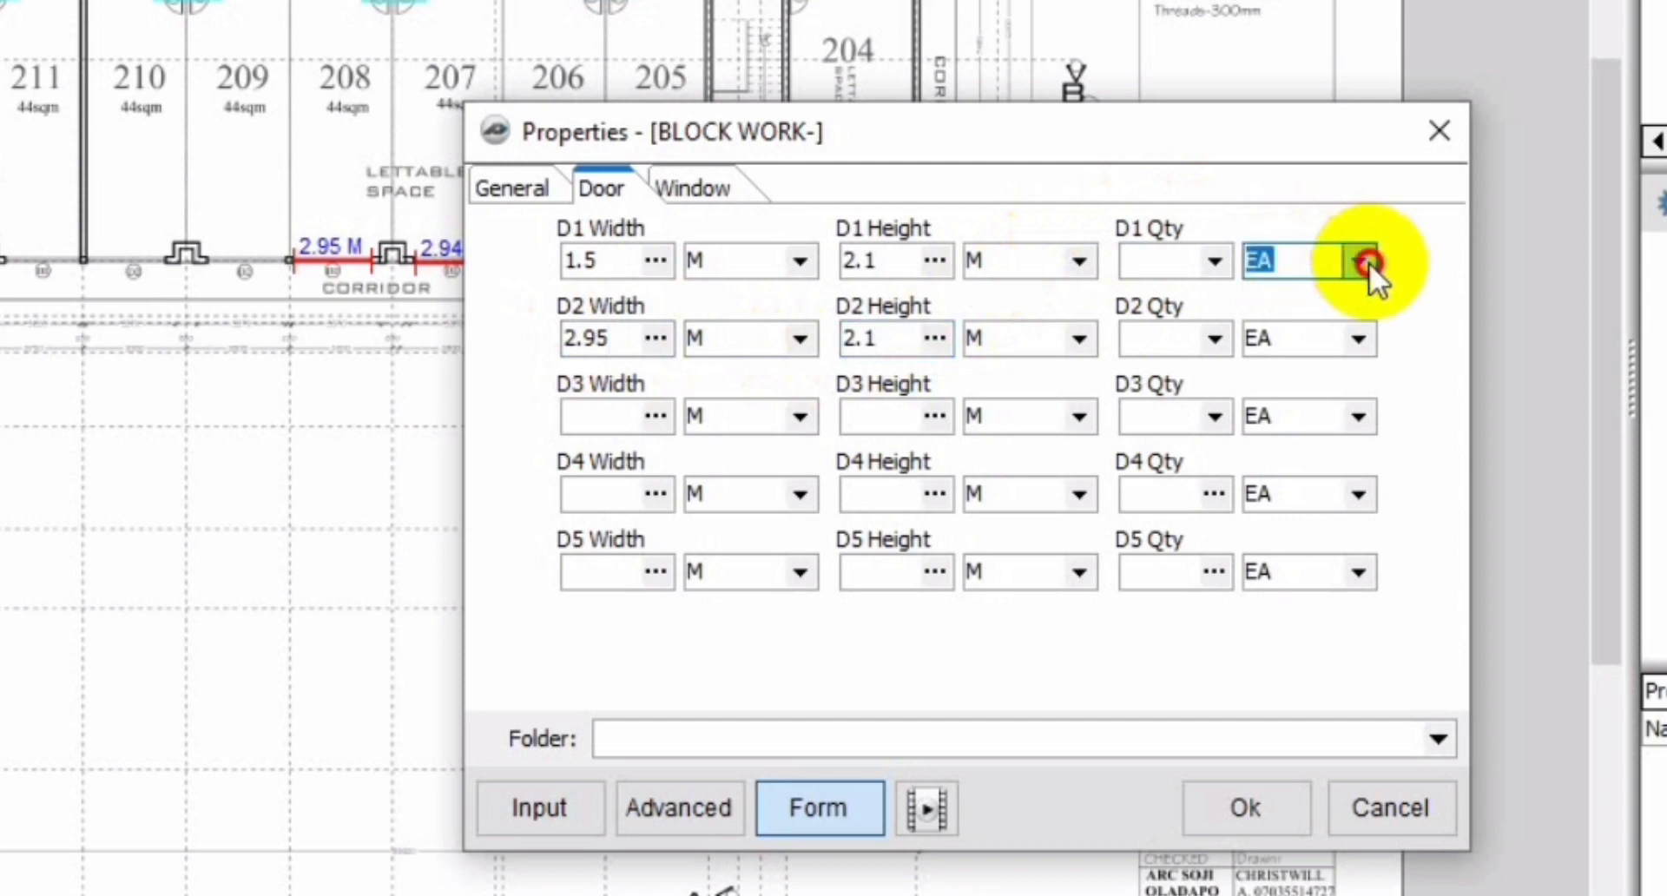
left_click(1309, 193)
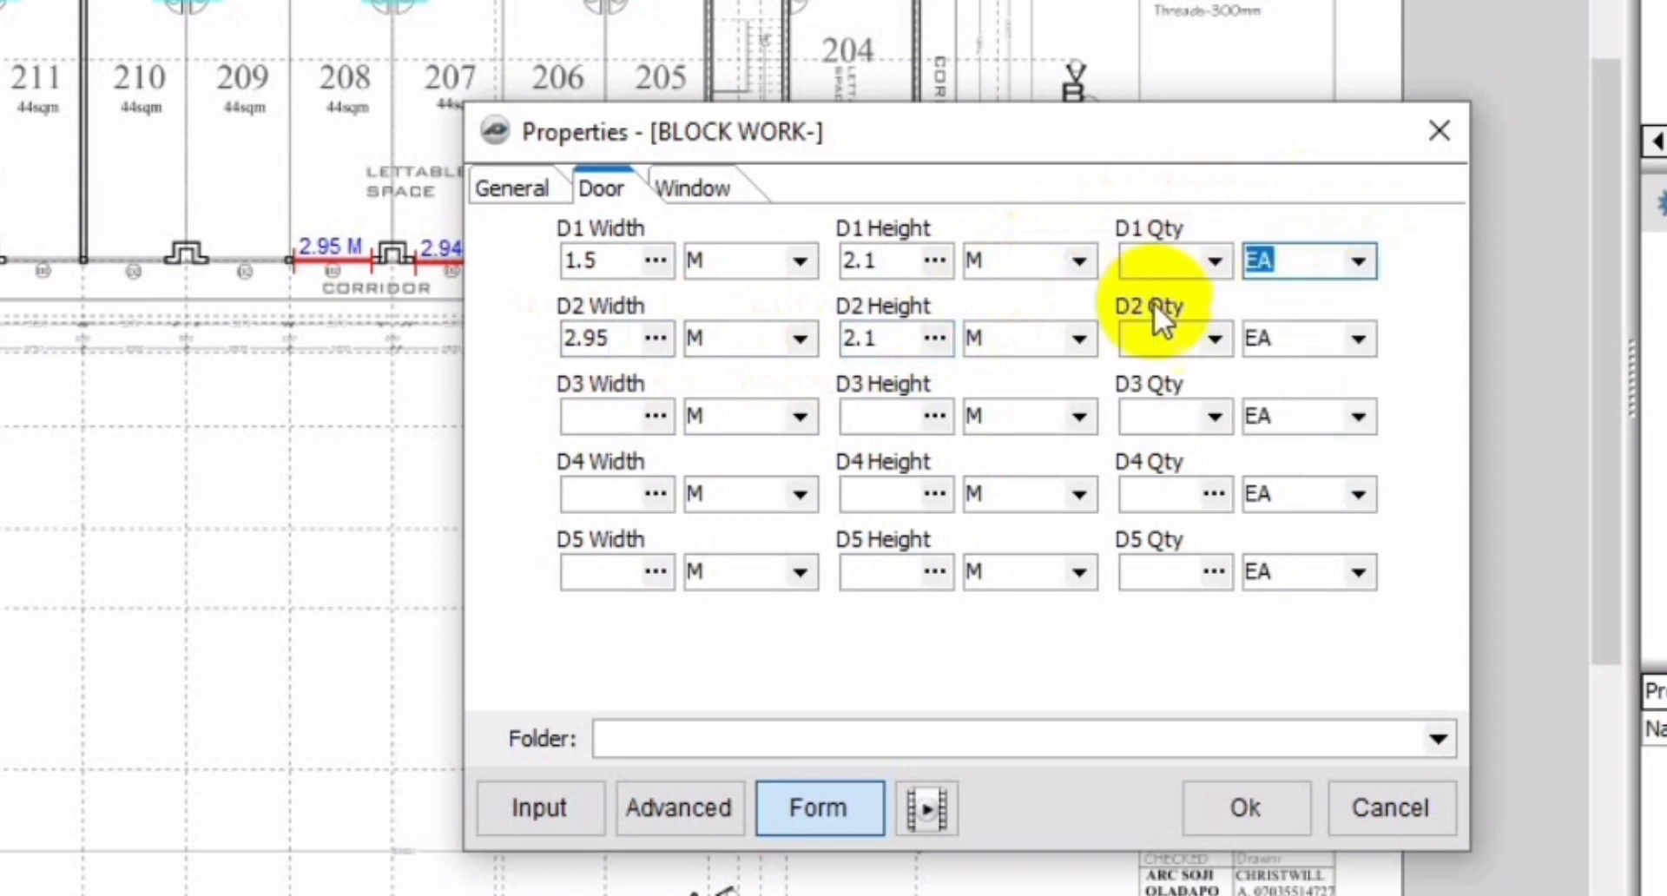
left_click(1155, 262)
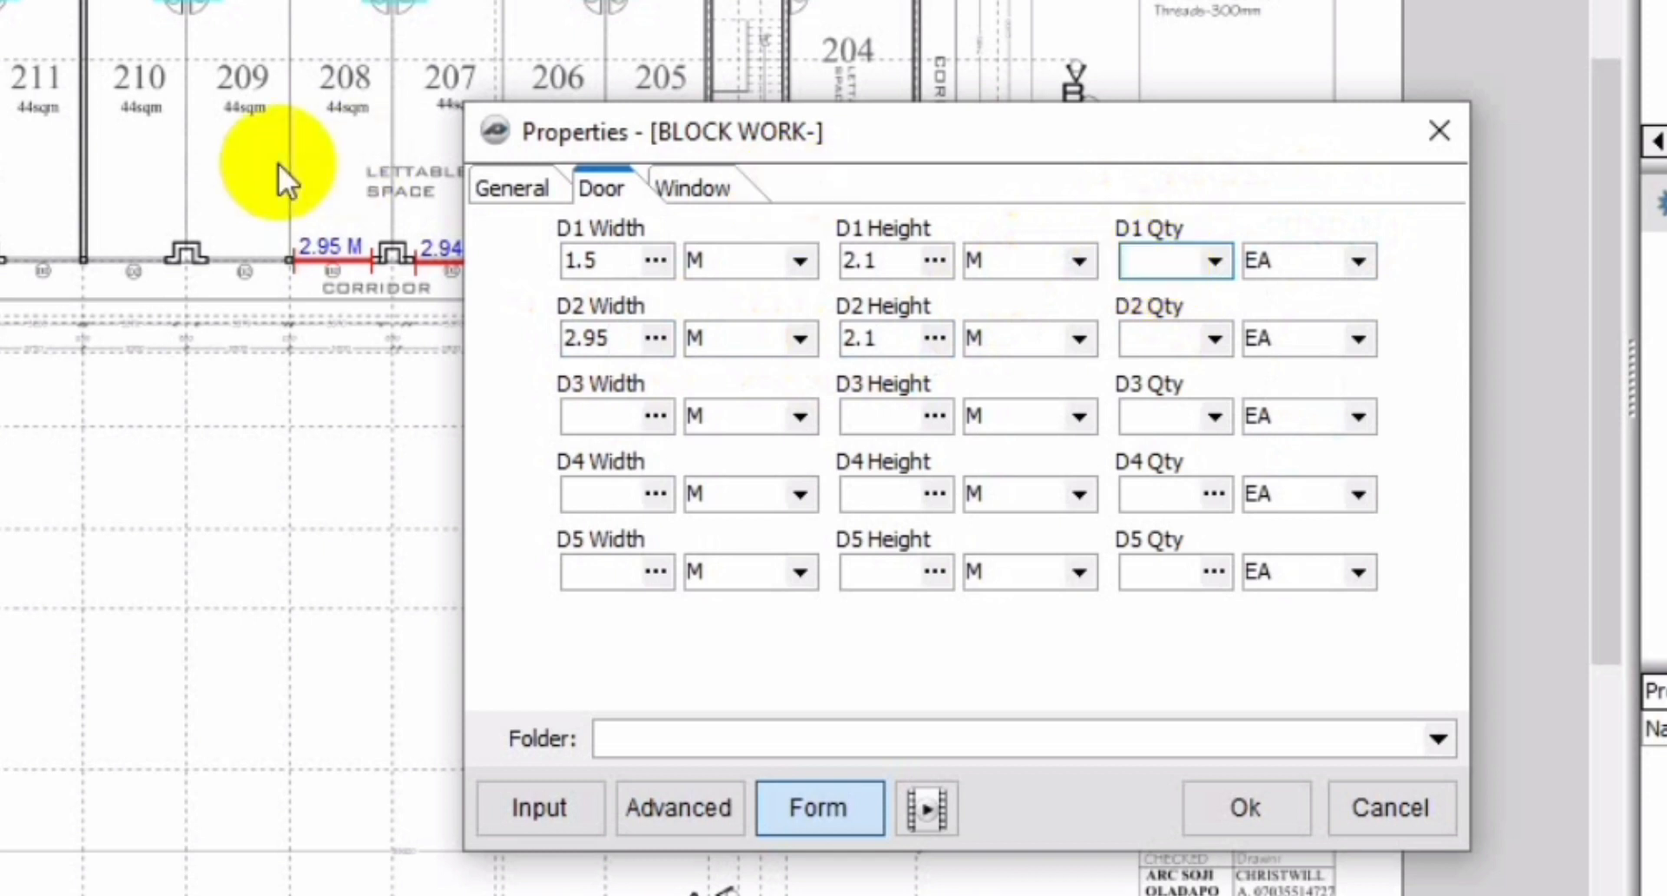
type("13")
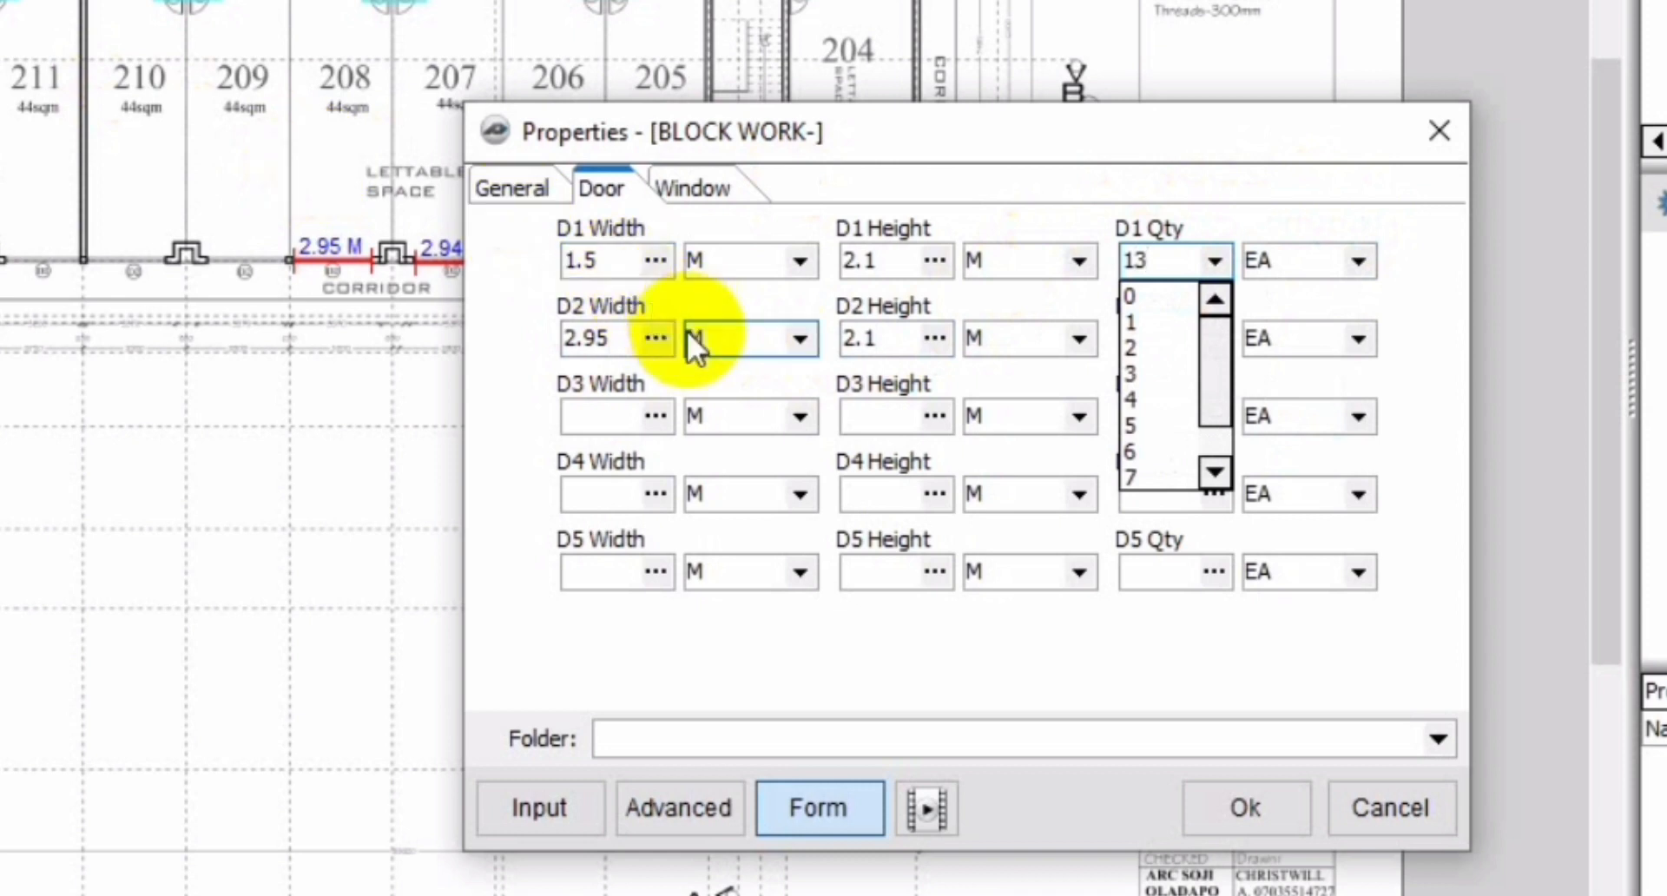
left_click(512, 358)
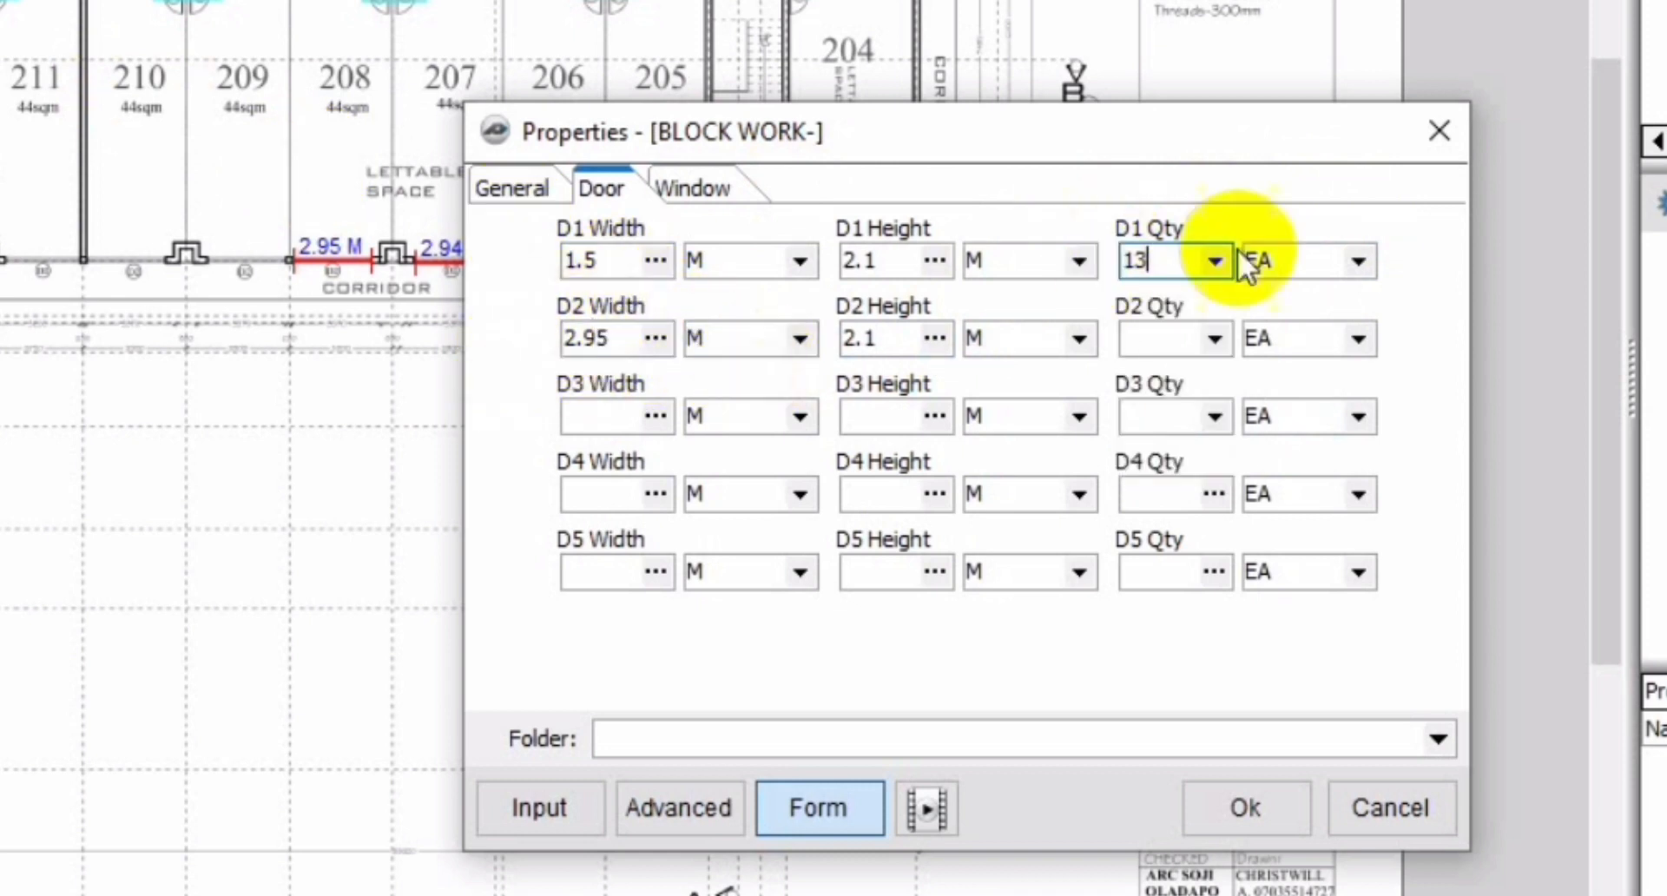
left_click(1147, 337)
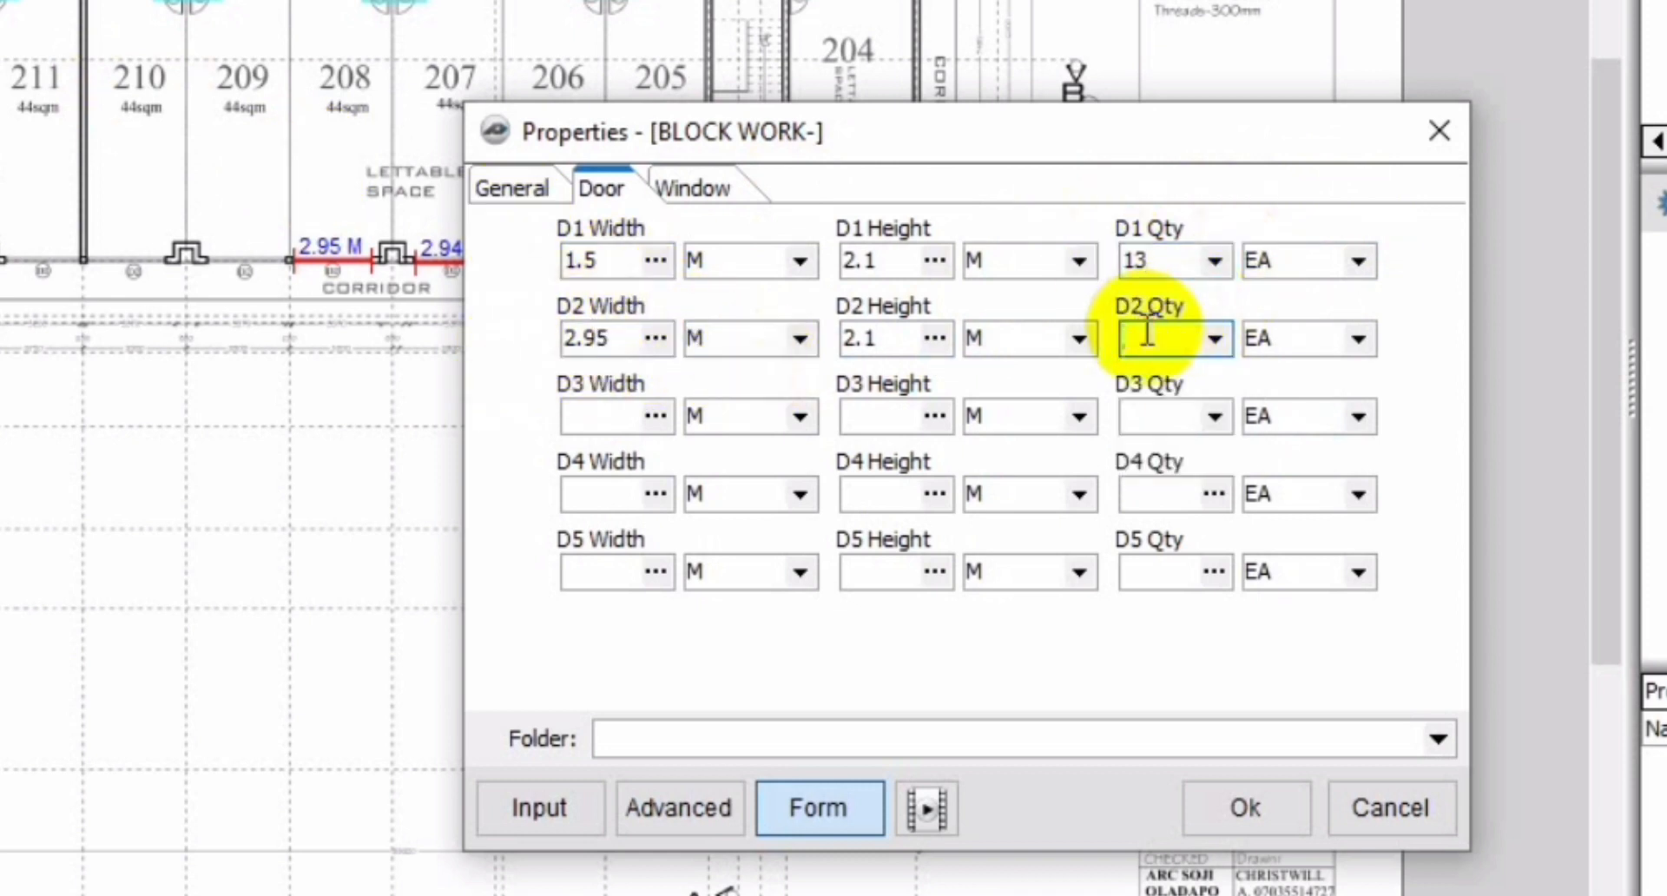
type("9")
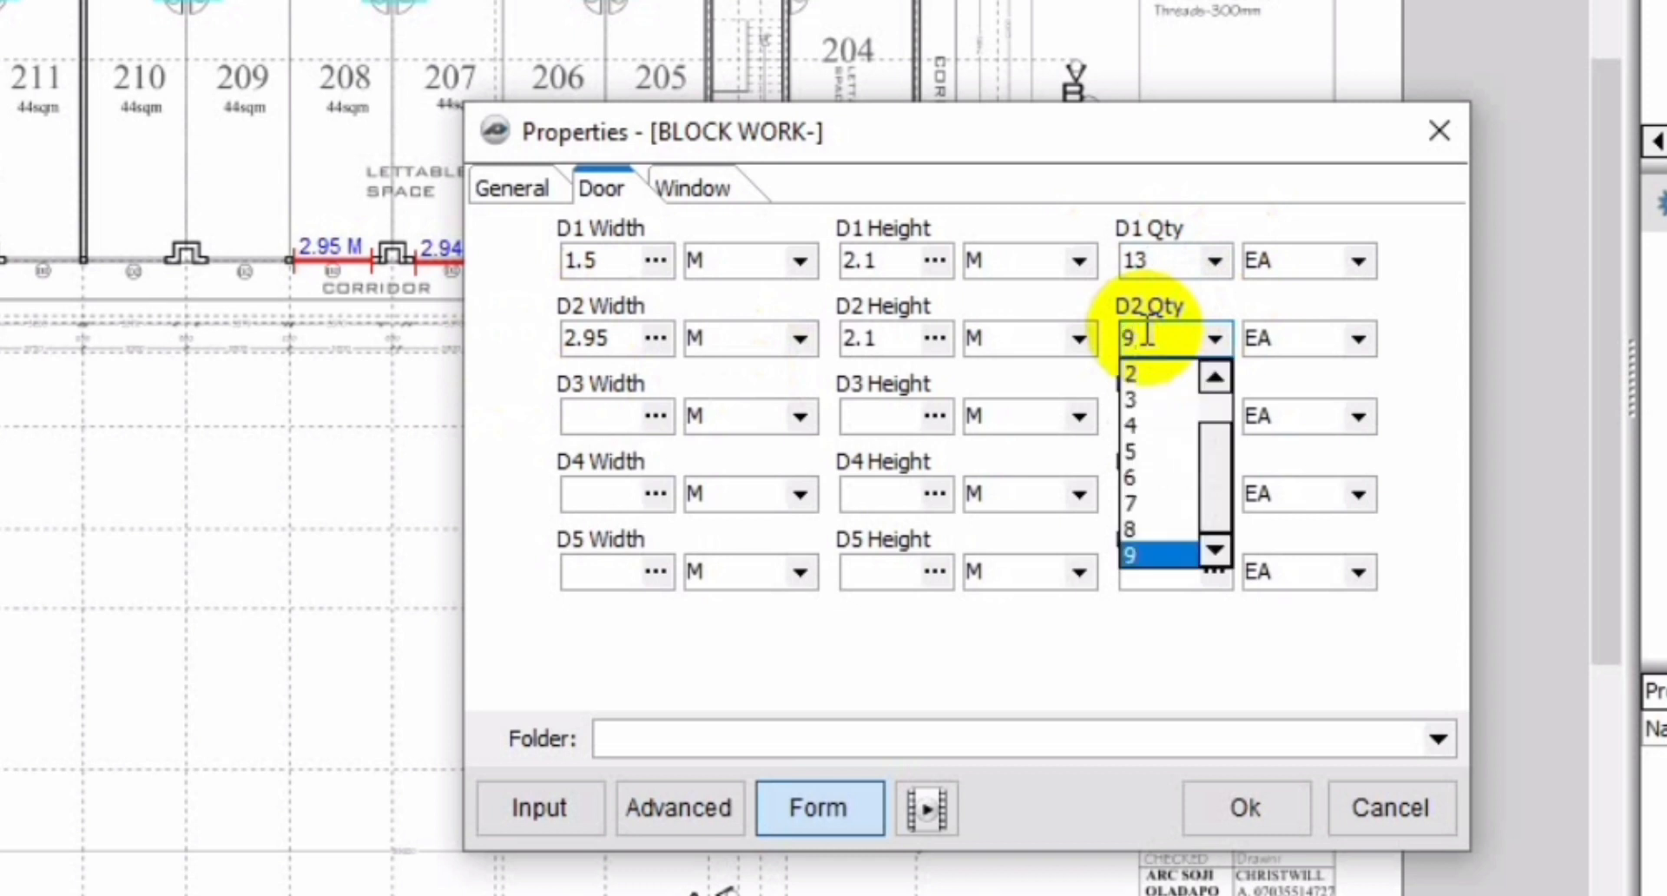
left_click(1022, 369)
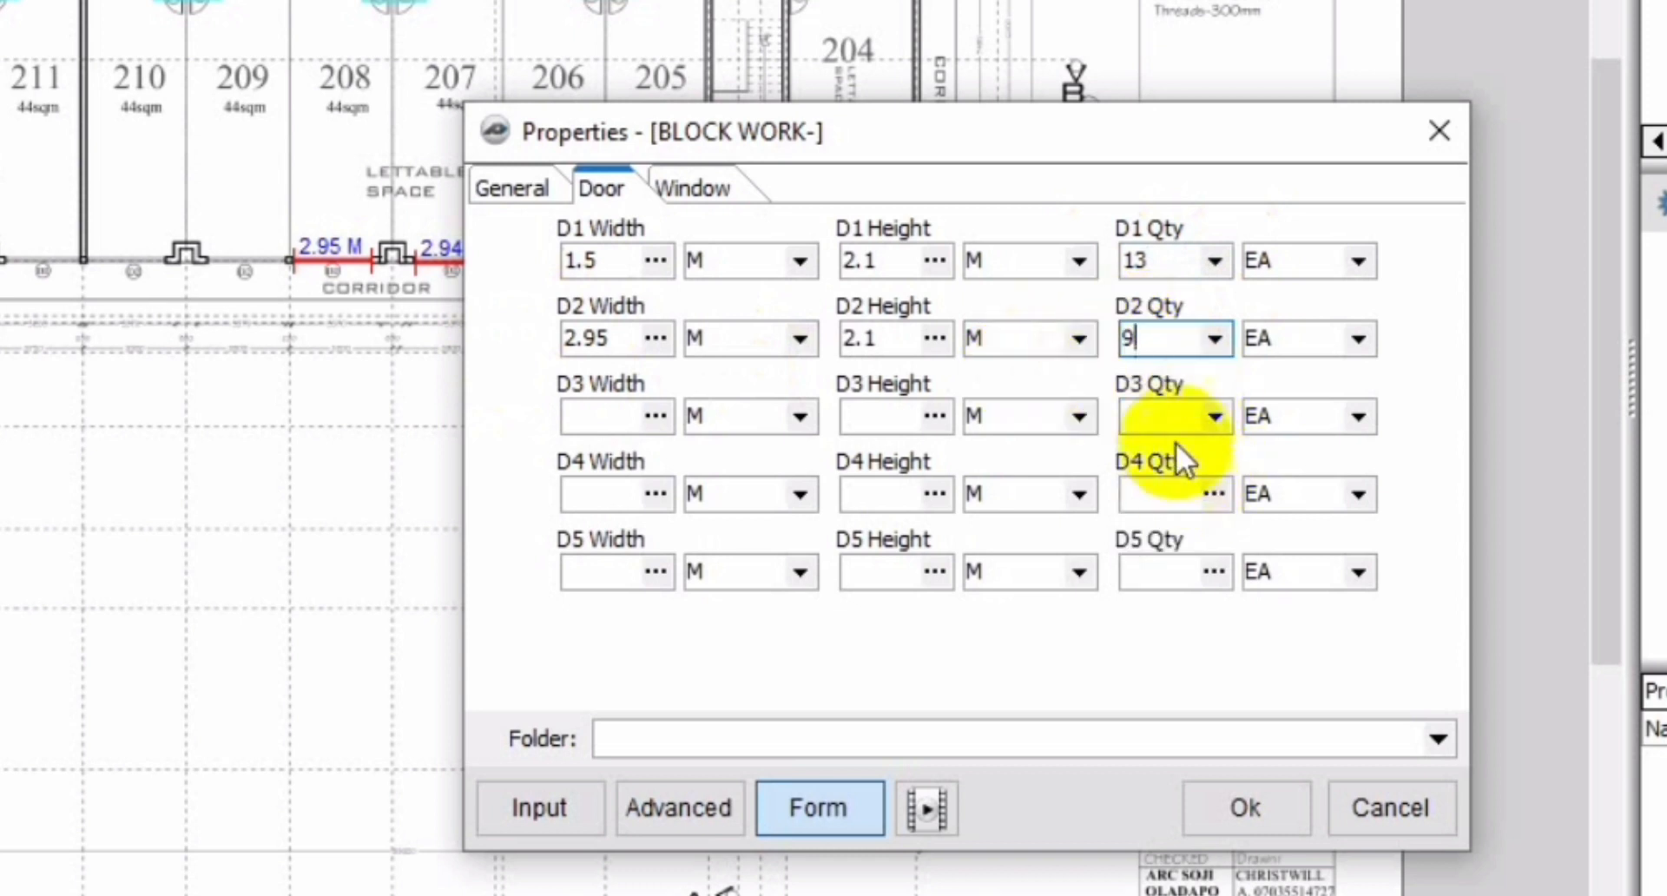
Step: Set the door quantities to 1 for D3 and 12 for D4
left_click(1168, 416)
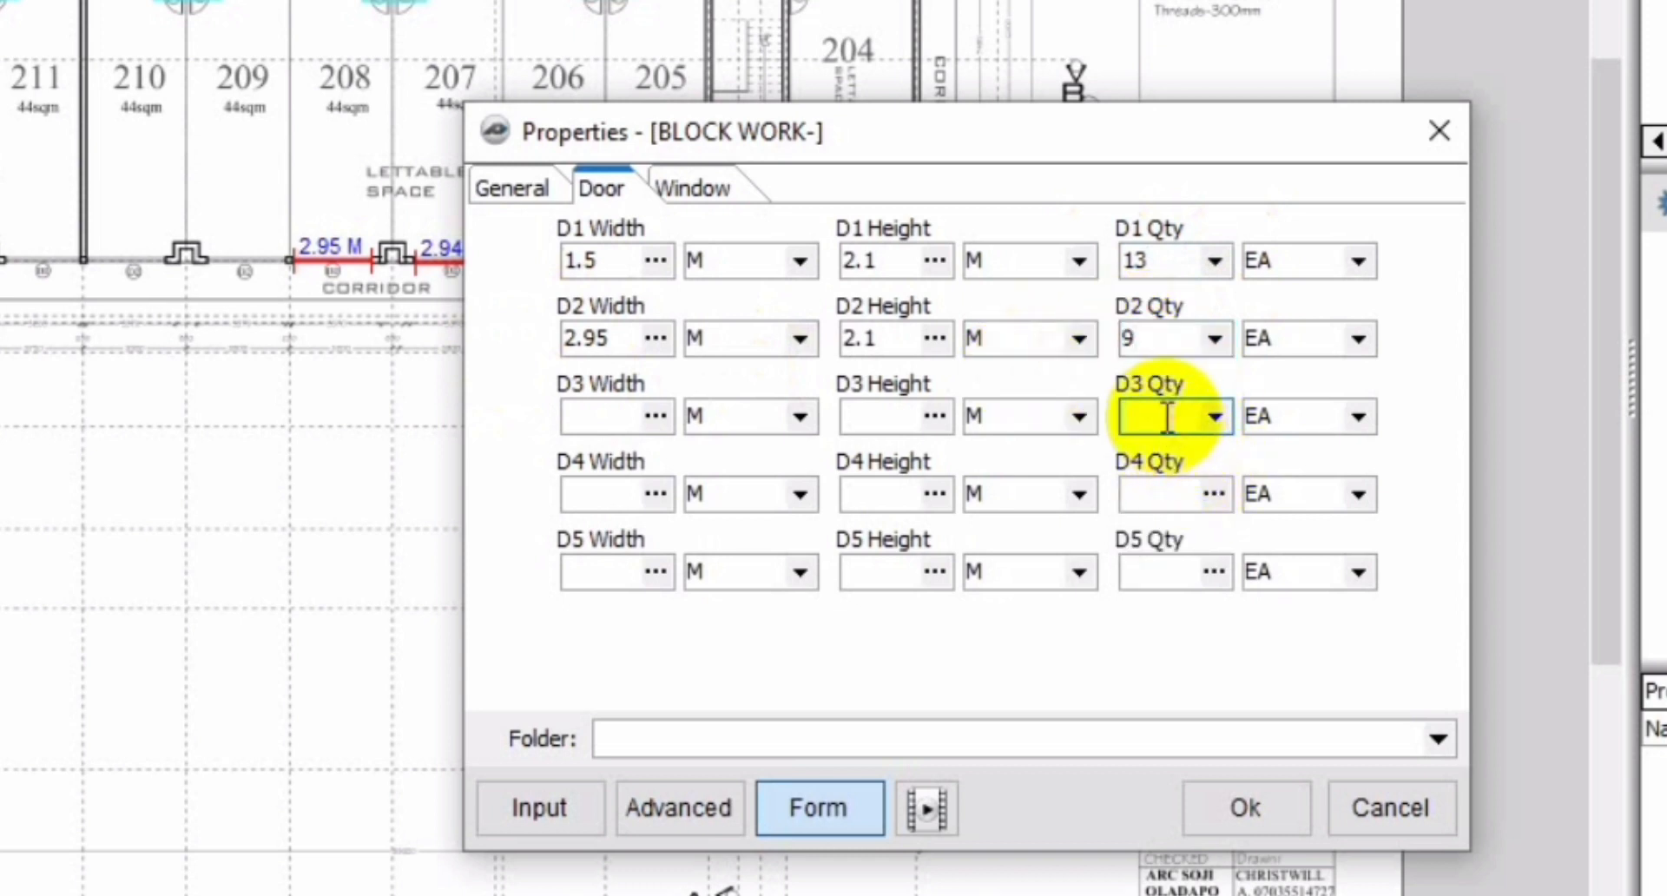
type("1")
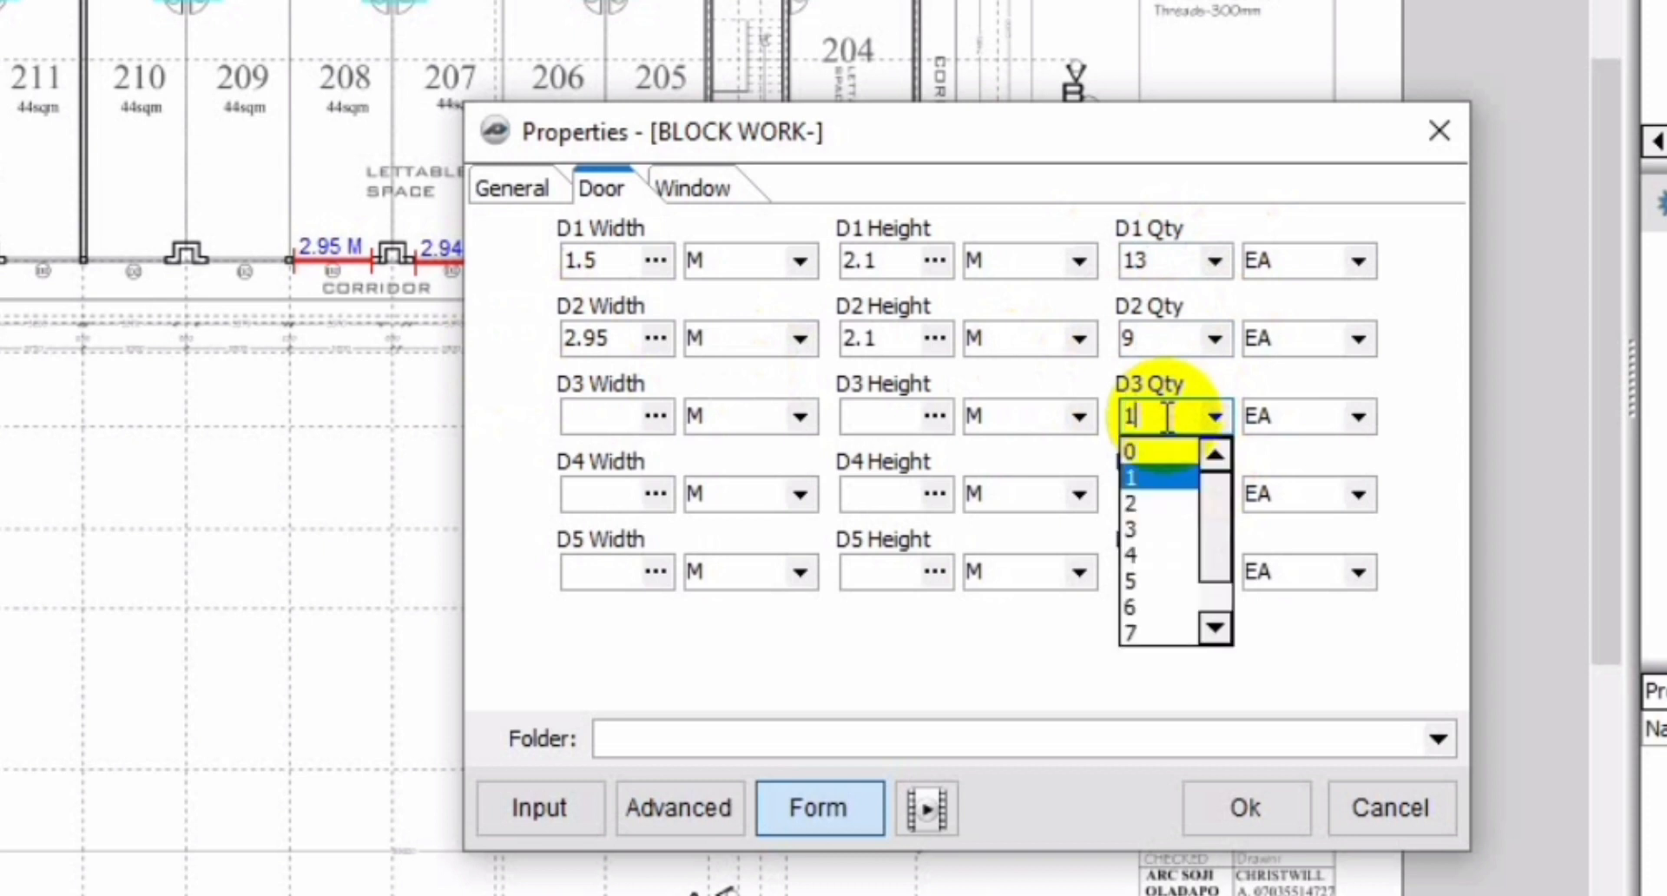
left_click(1075, 373)
left_click(1155, 499)
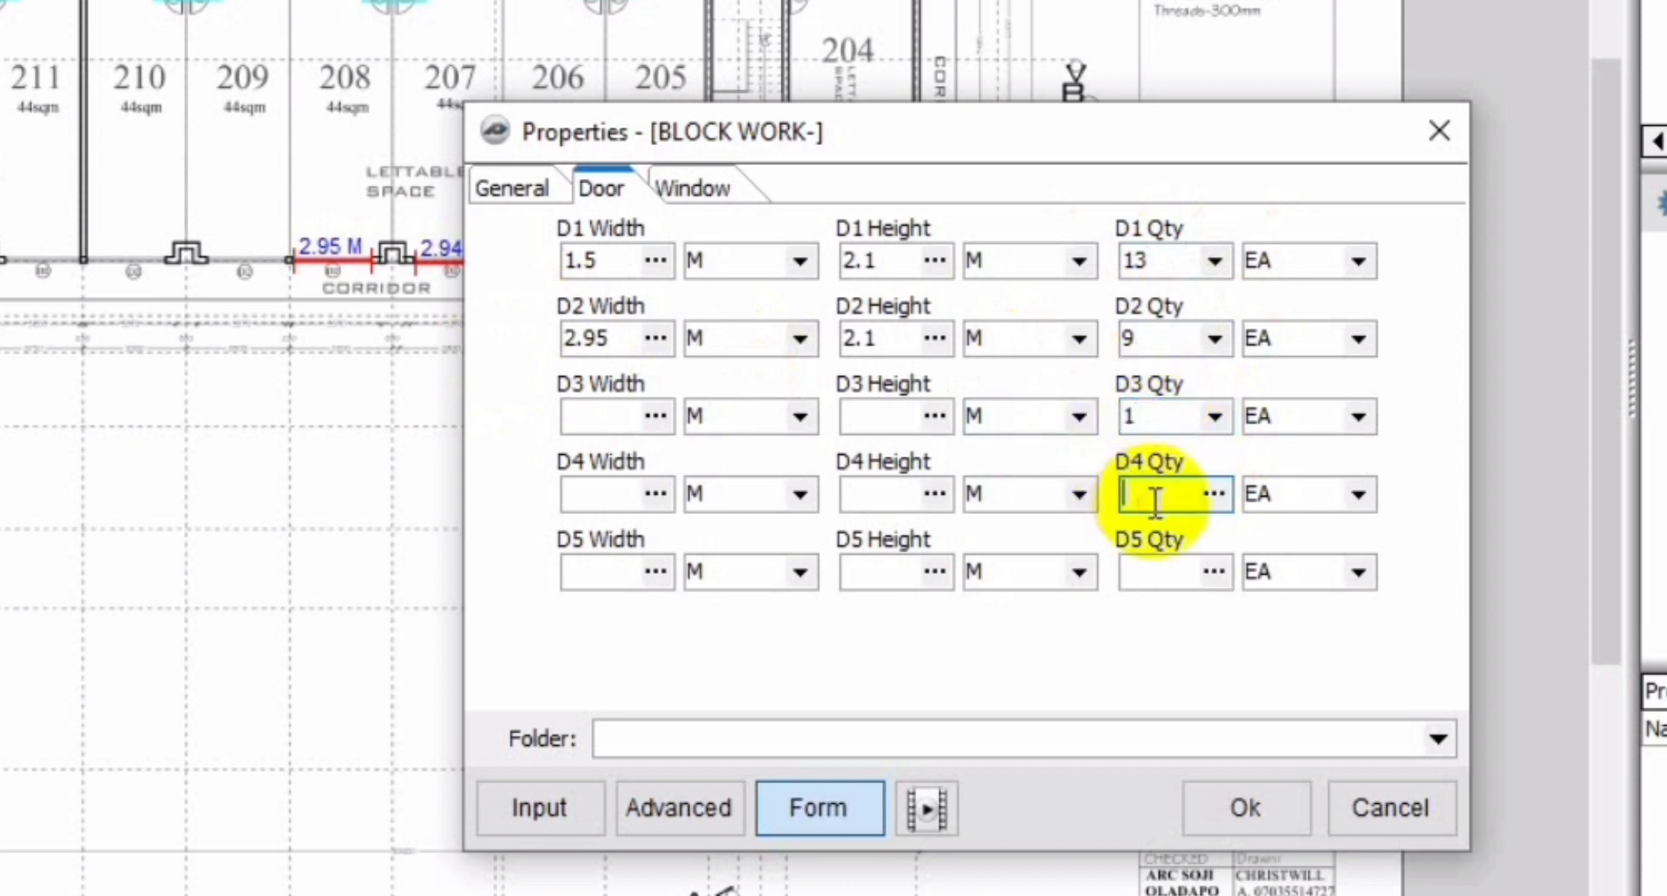
type("12")
Step: Set the heights of doors D4 and D3 to 2.1 m each
left_click(869, 497)
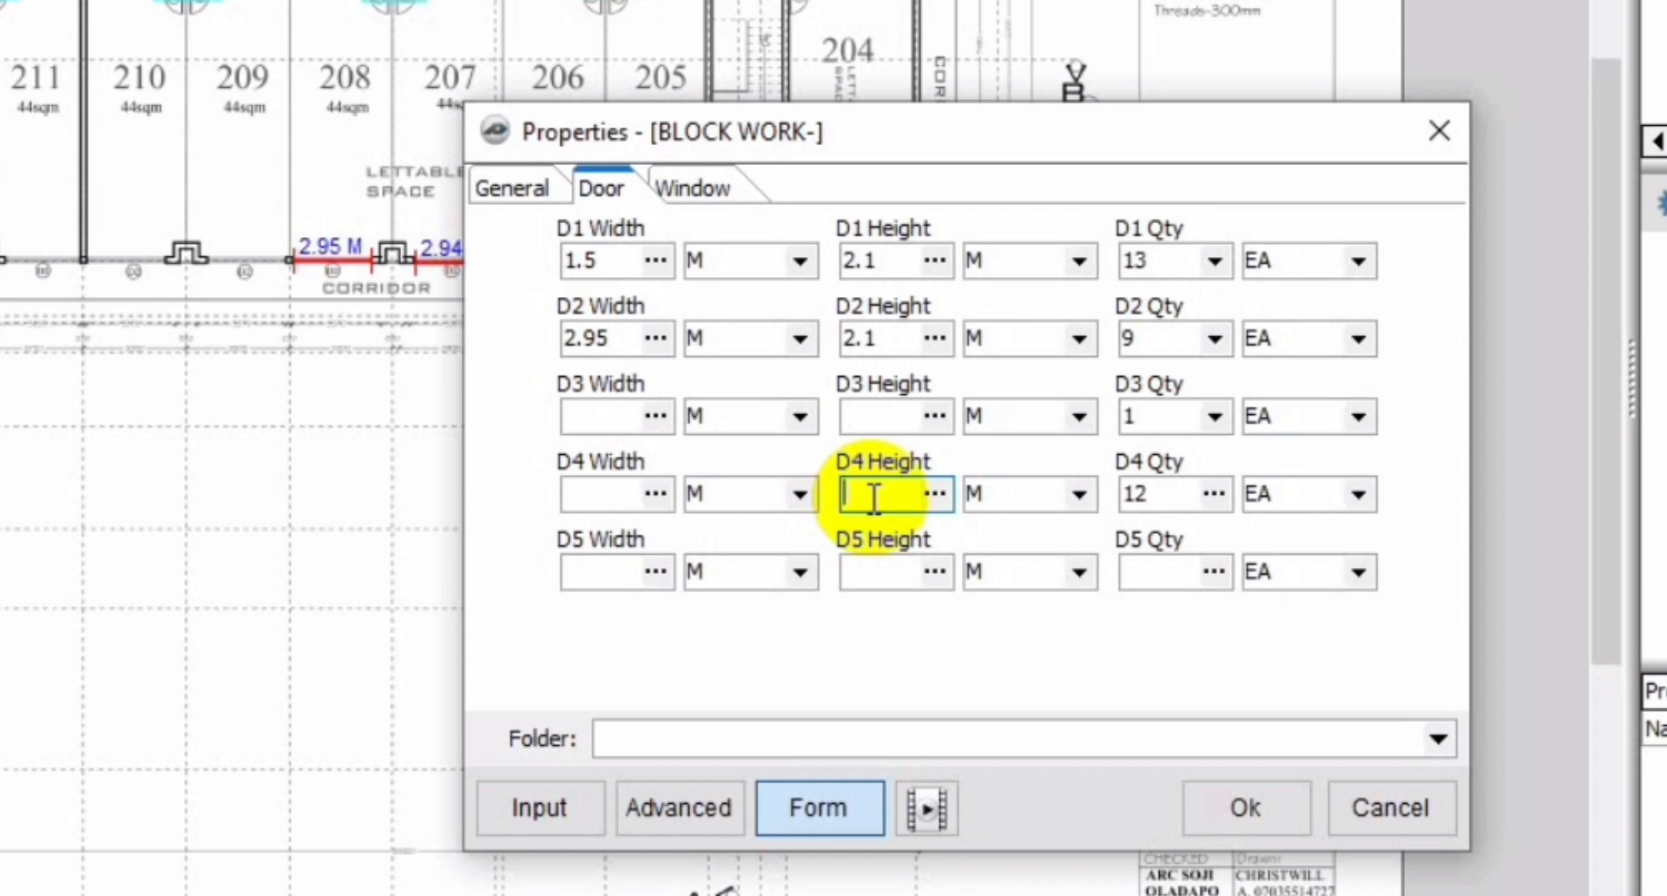
type("0.9")
key("BackSpace")
key("BackSpace")
key("BackSpace")
type("2.1")
left_click(861, 415)
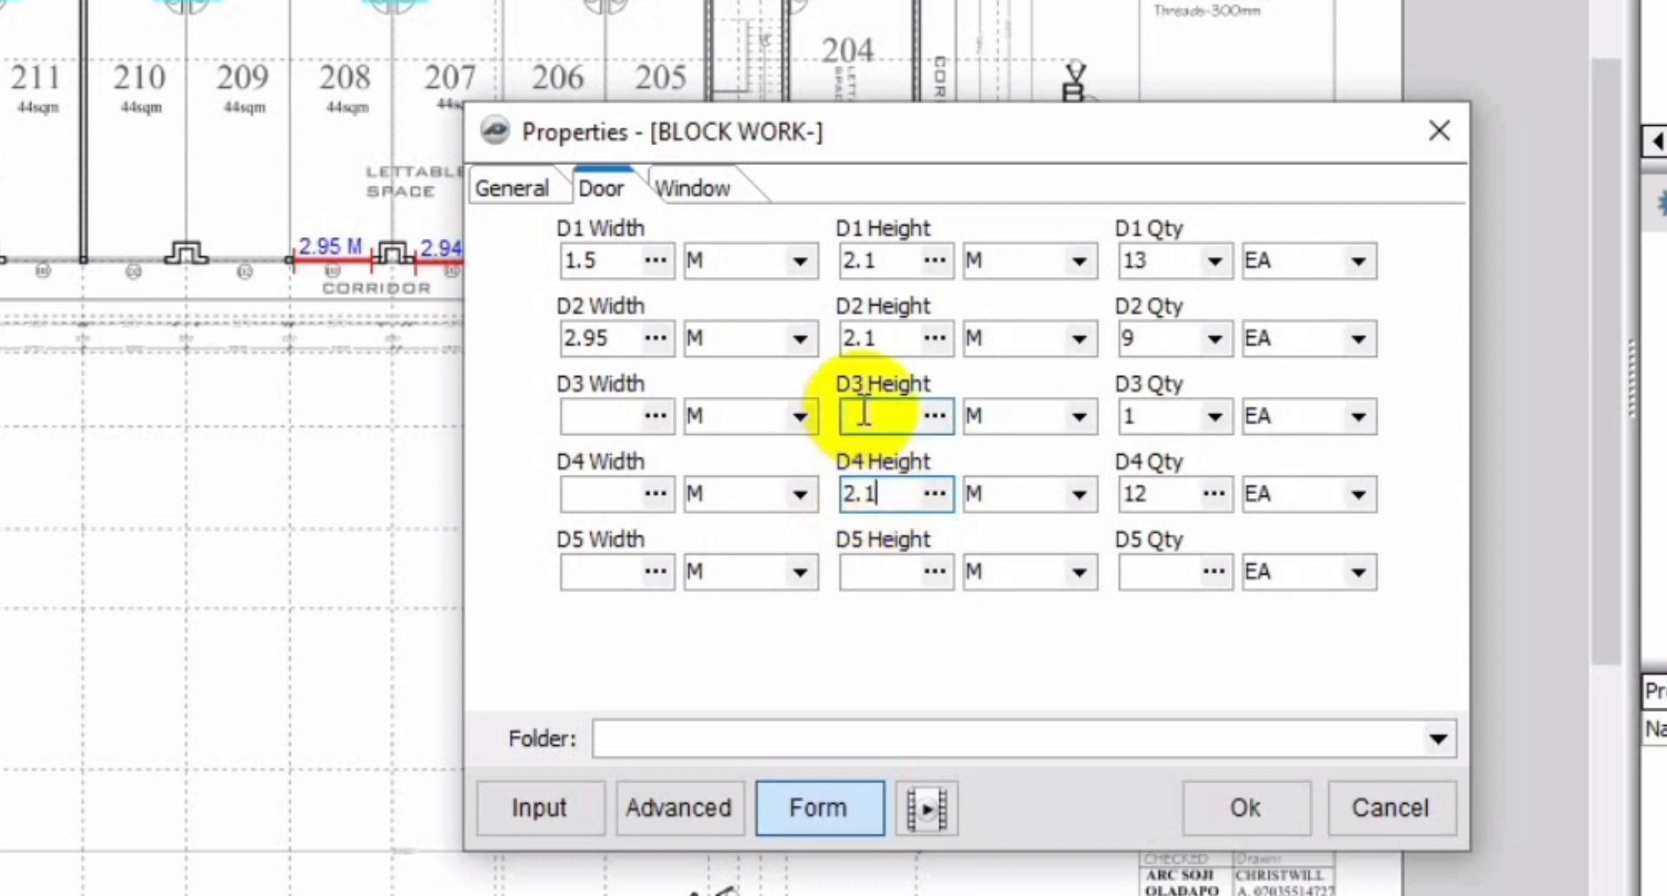
type("2.1")
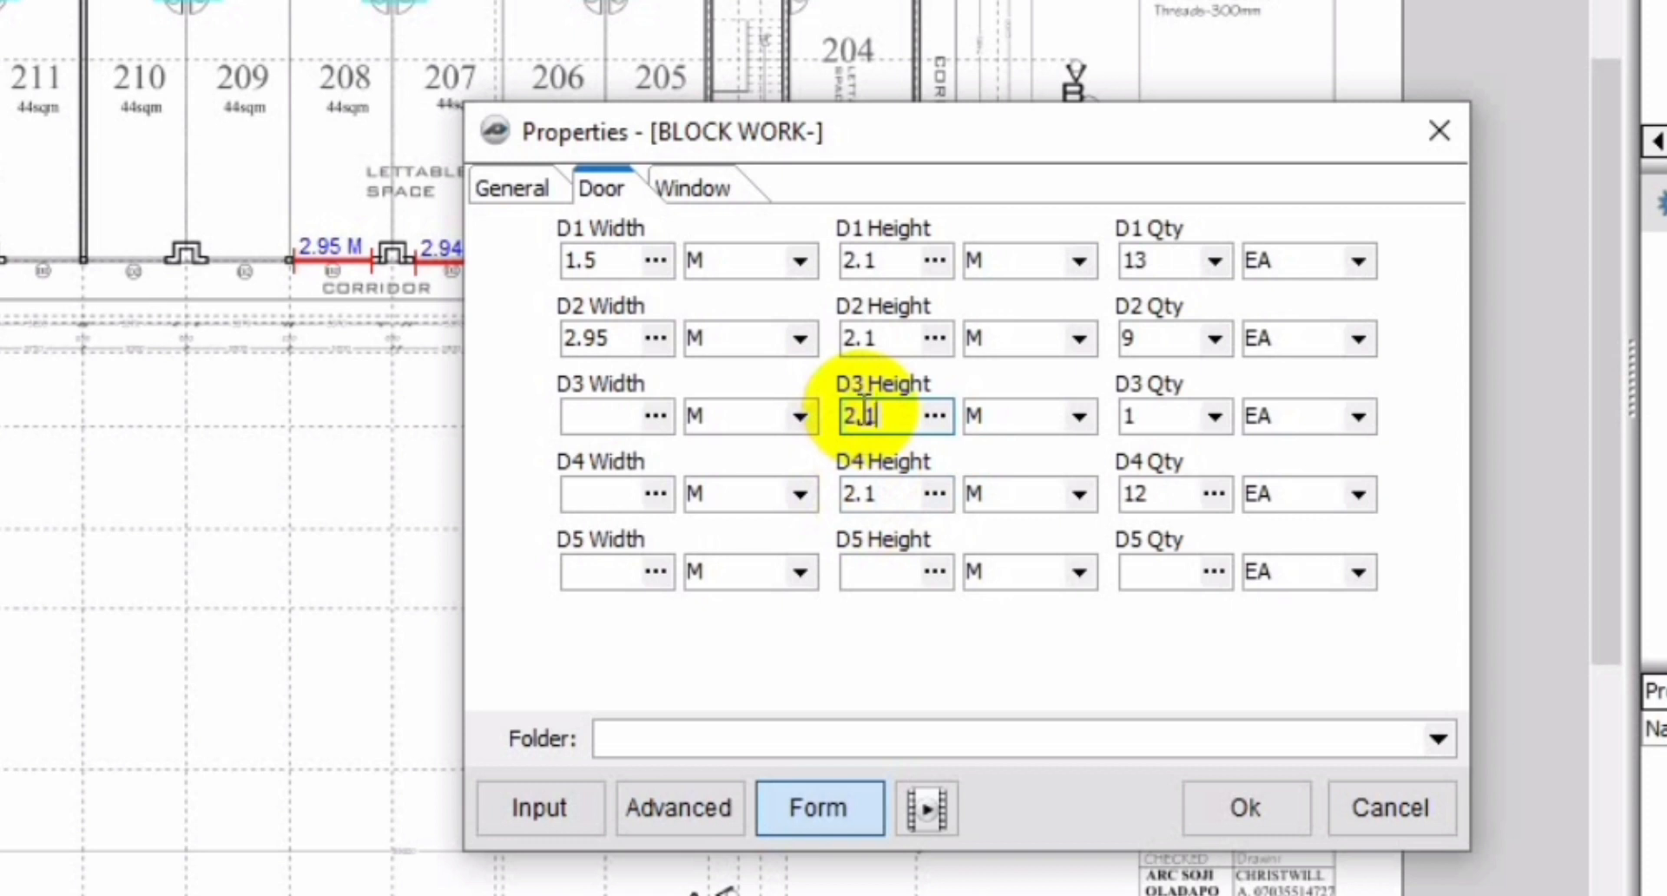
Step: Set the door widths to 1 m for D3 and 0.9 m for D4
left_click(578, 415)
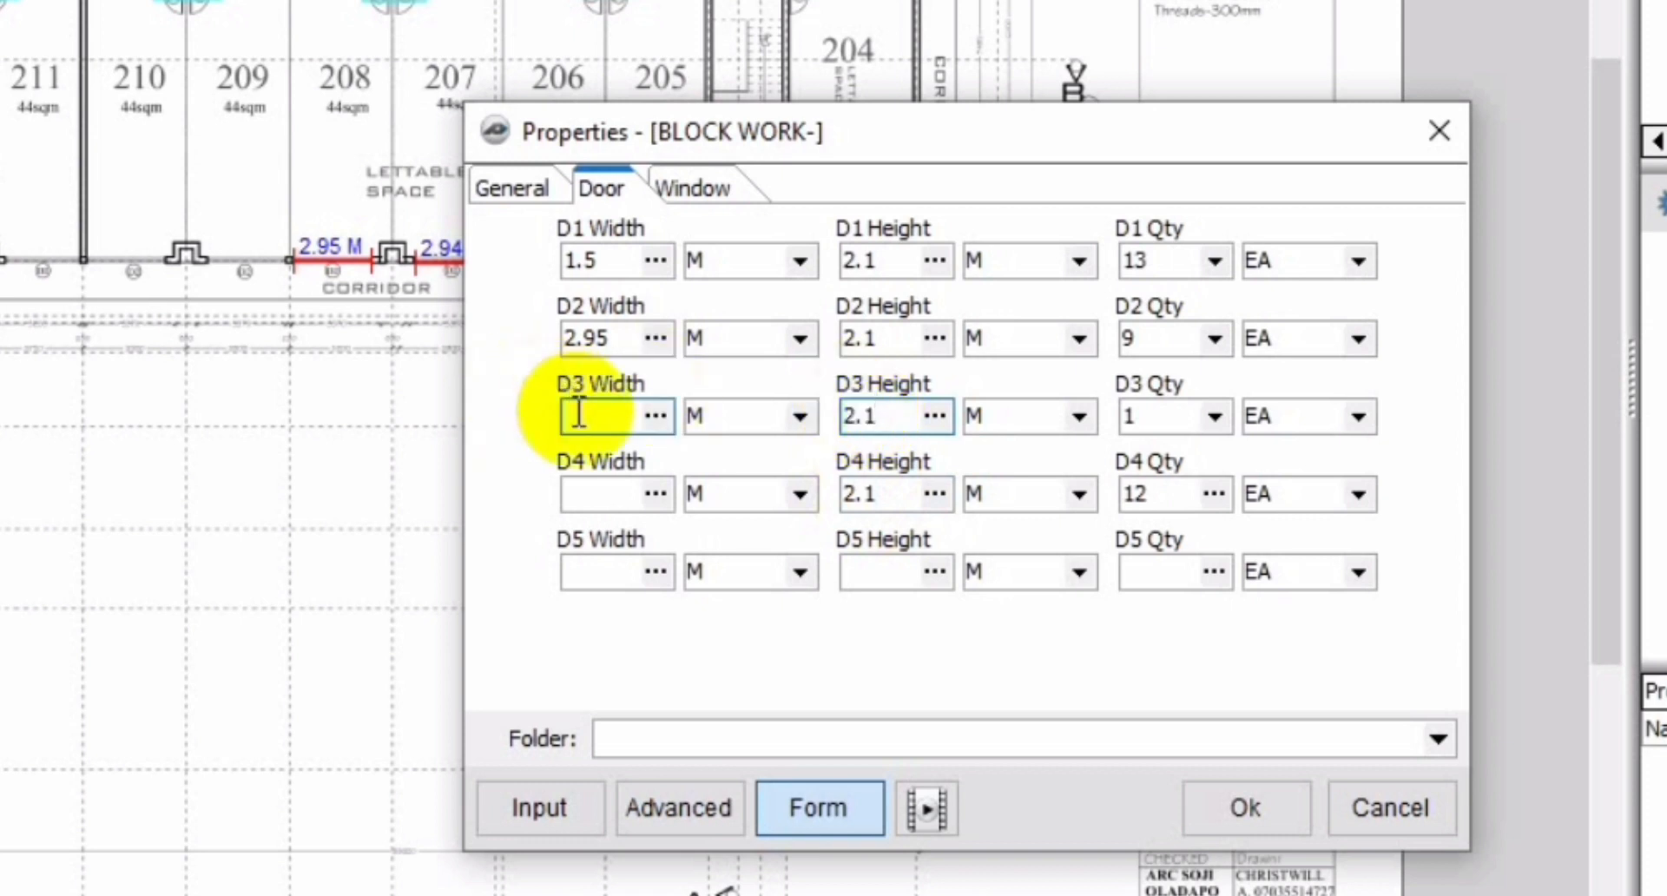
left_click(578, 414)
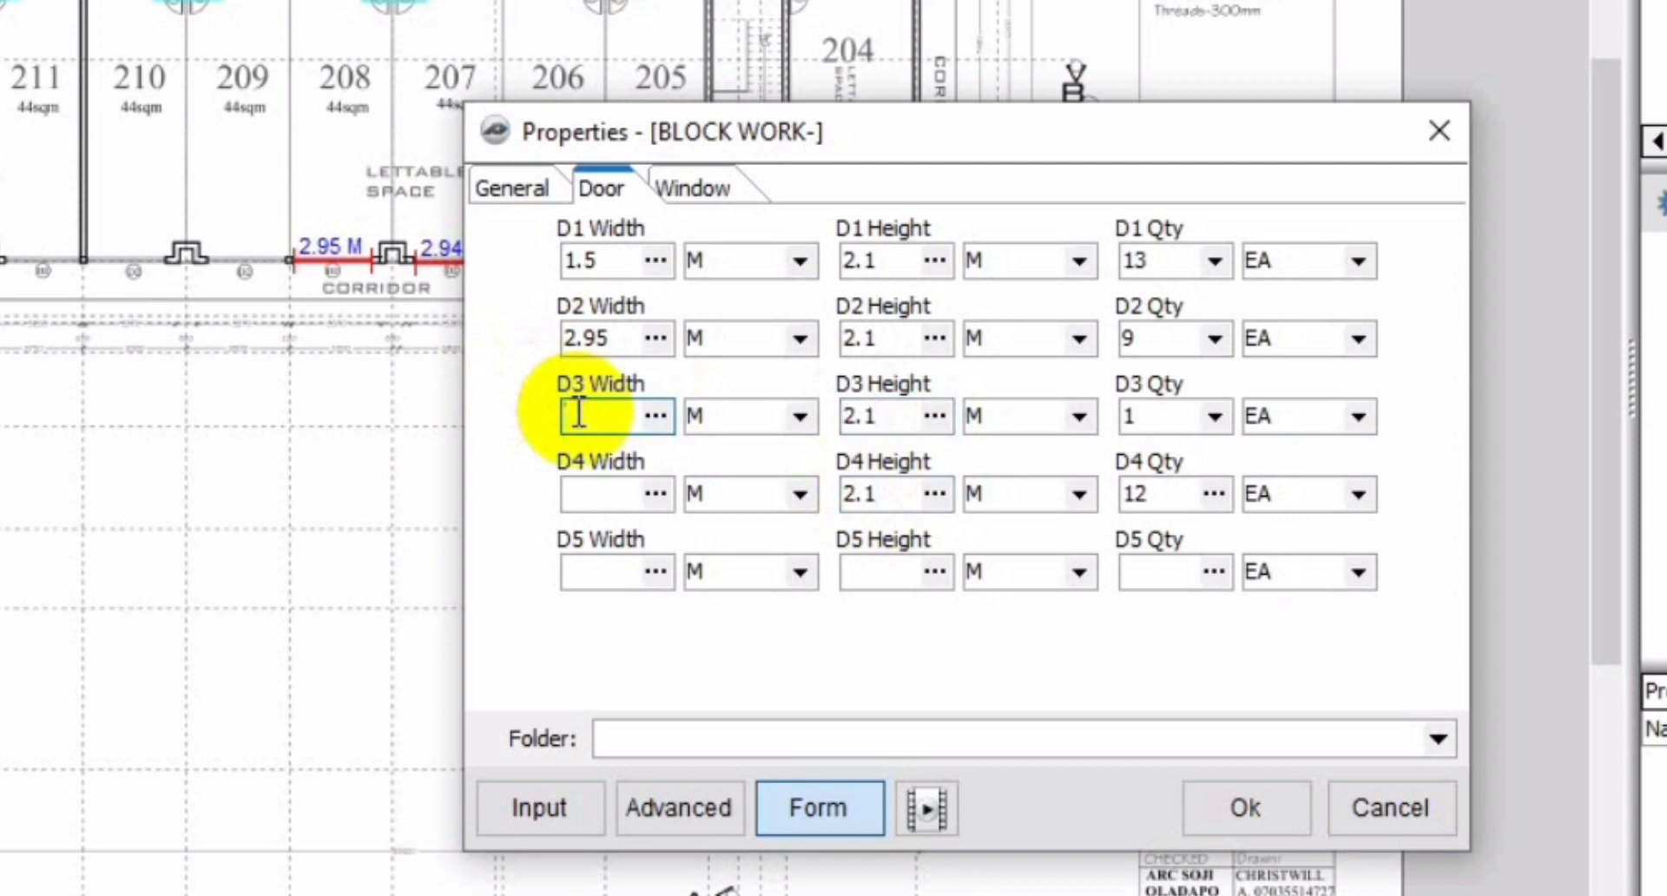
type("1")
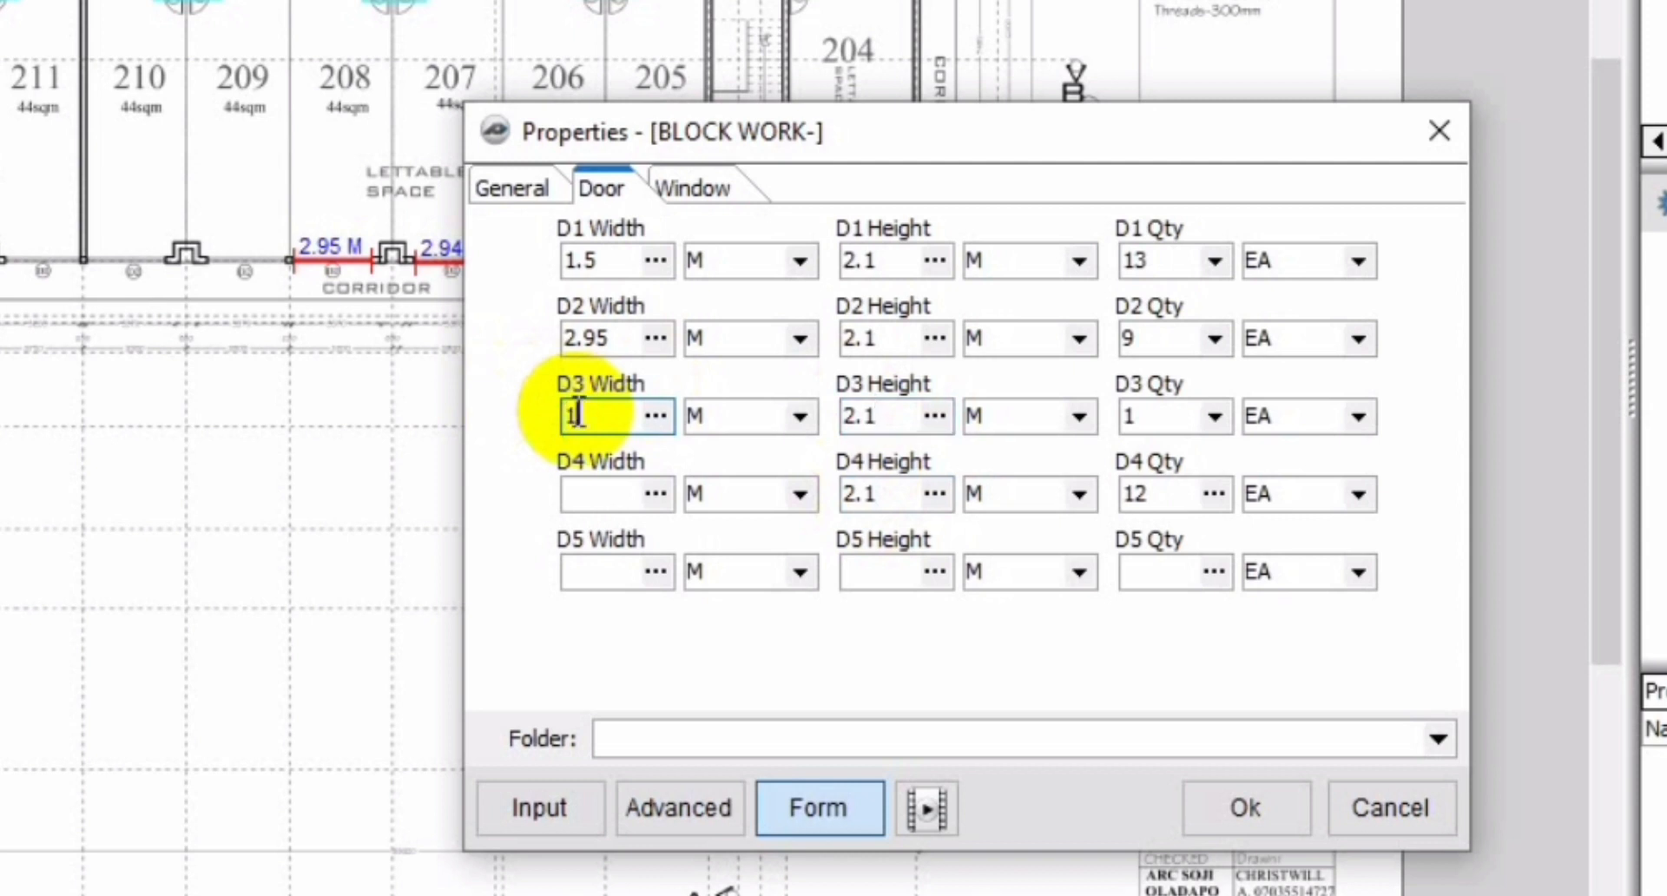
left_click(569, 493)
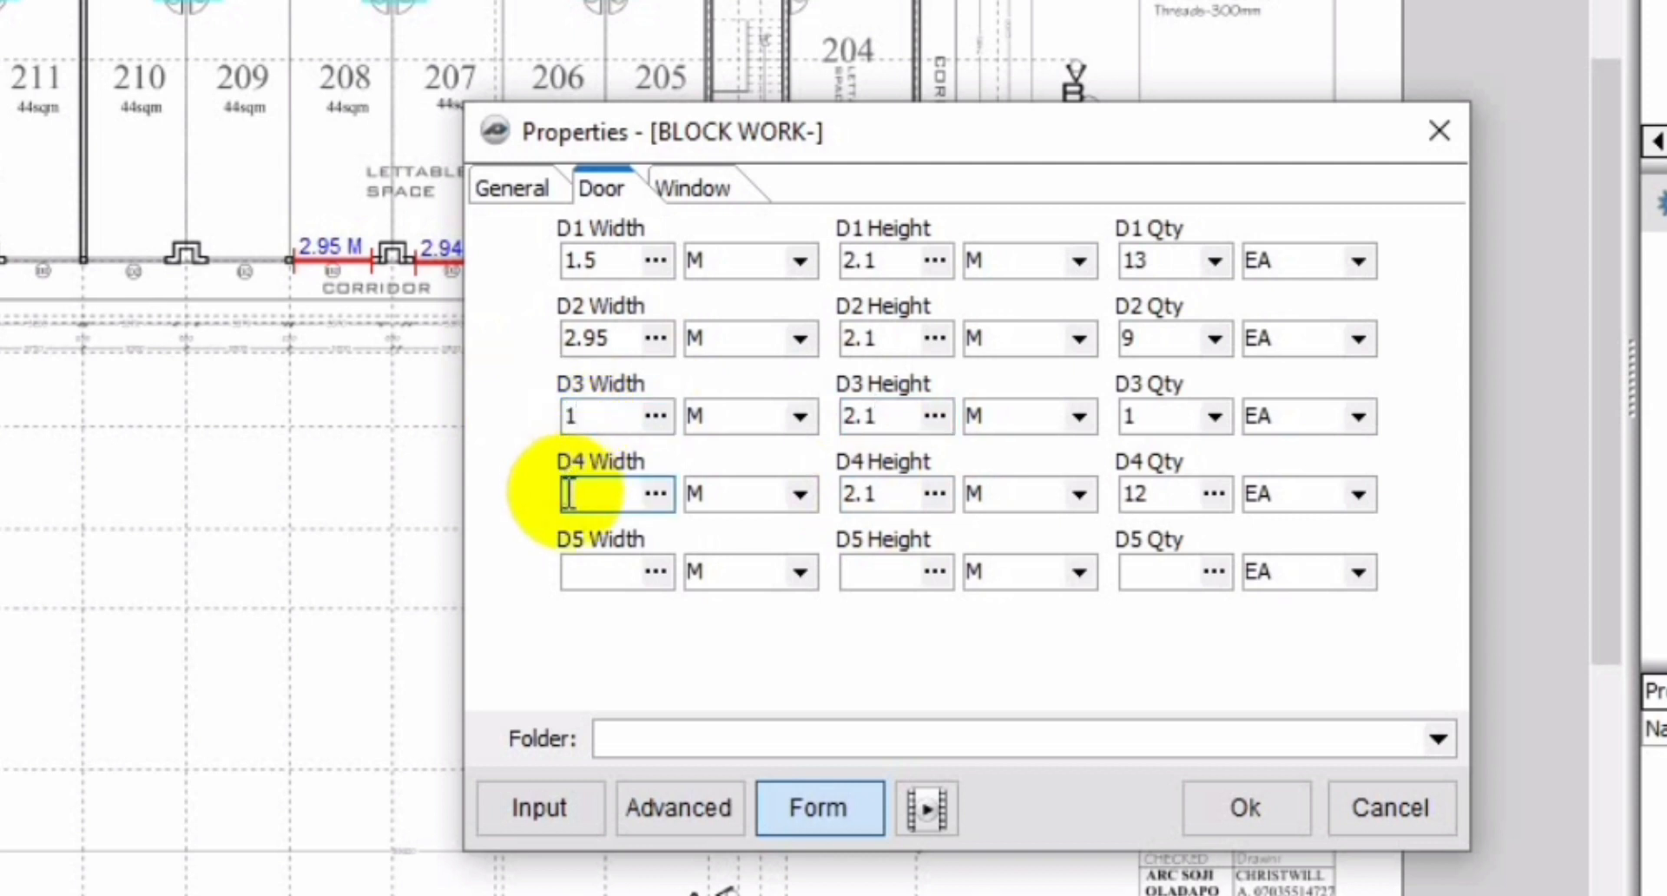
type("0.9")
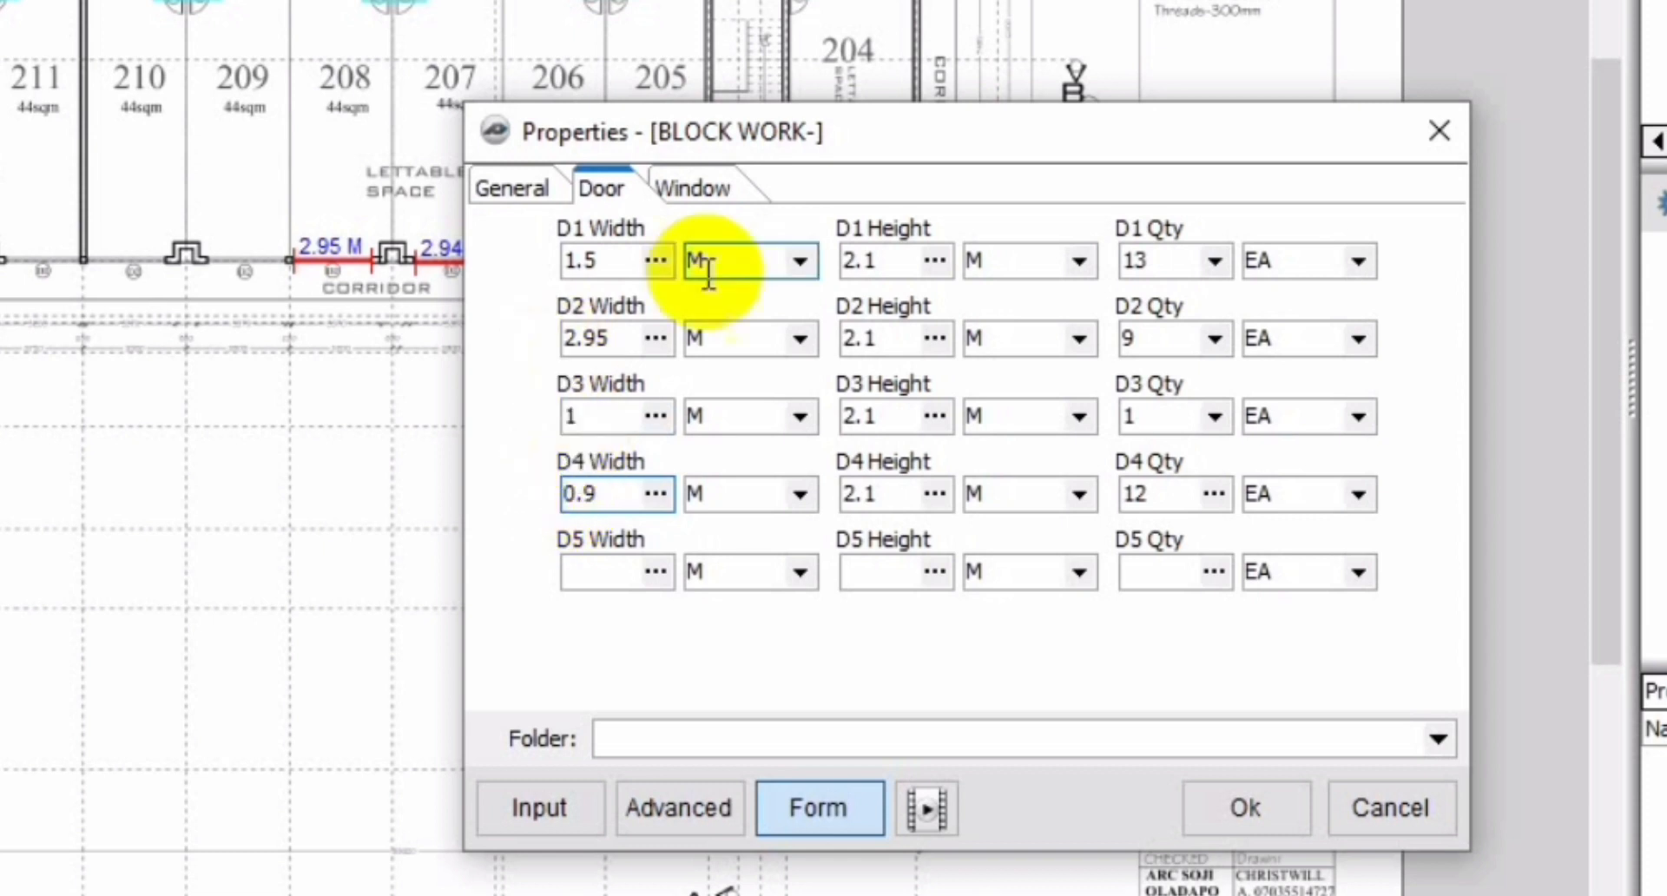
Step: Set window W1's height to 1.2 m and its width to 1.5 m
left_click(708, 185)
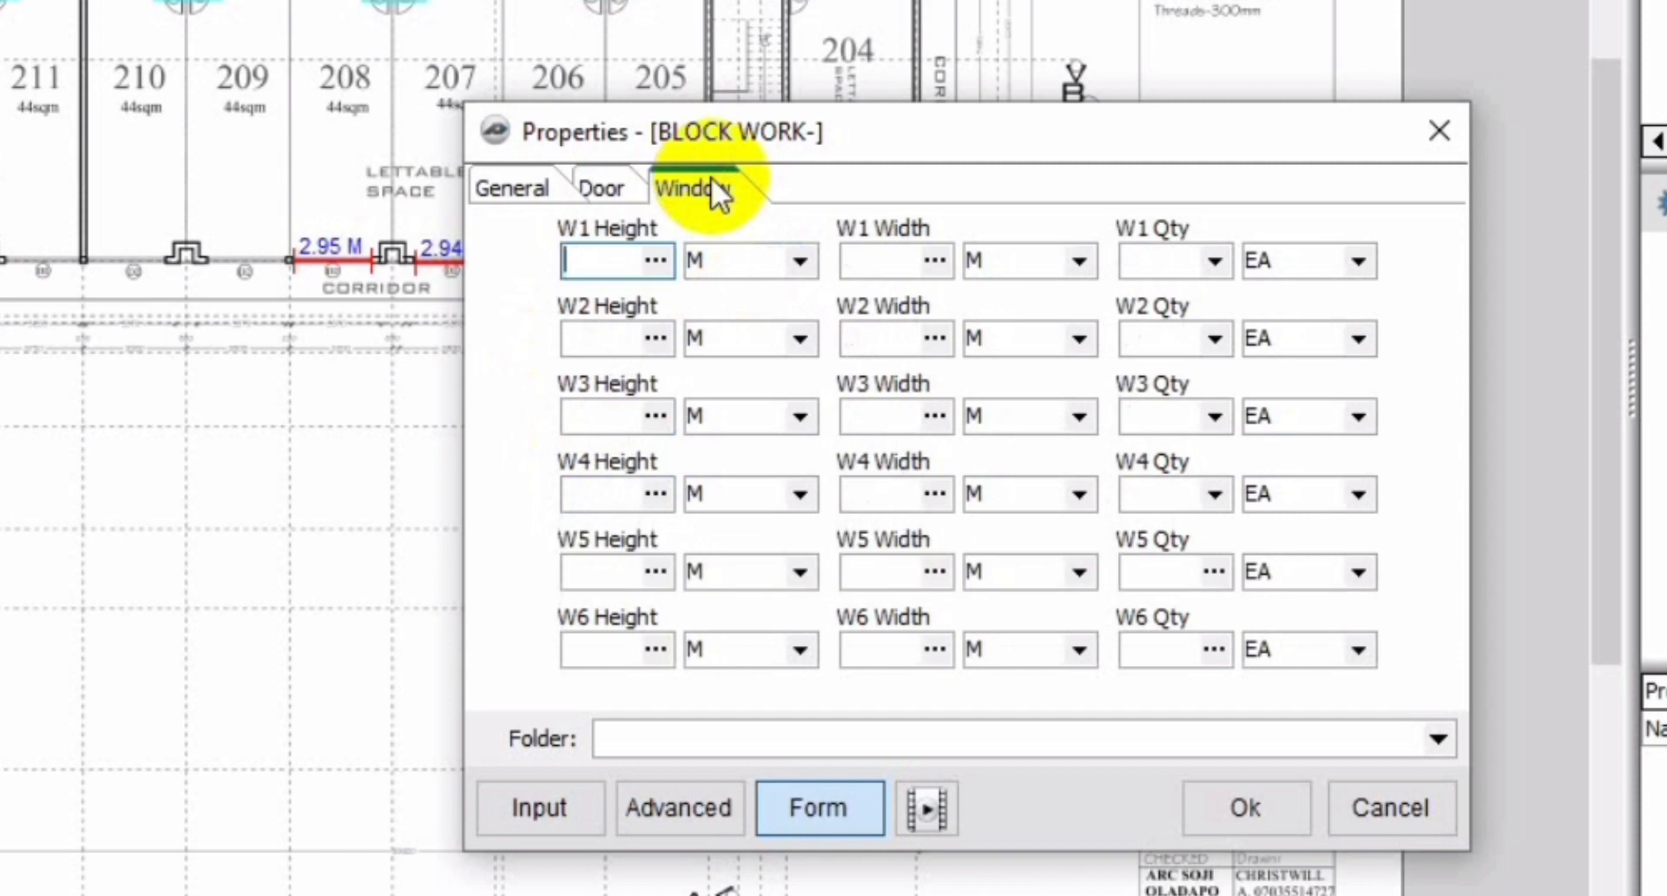
type("1.2")
left_click(861, 259)
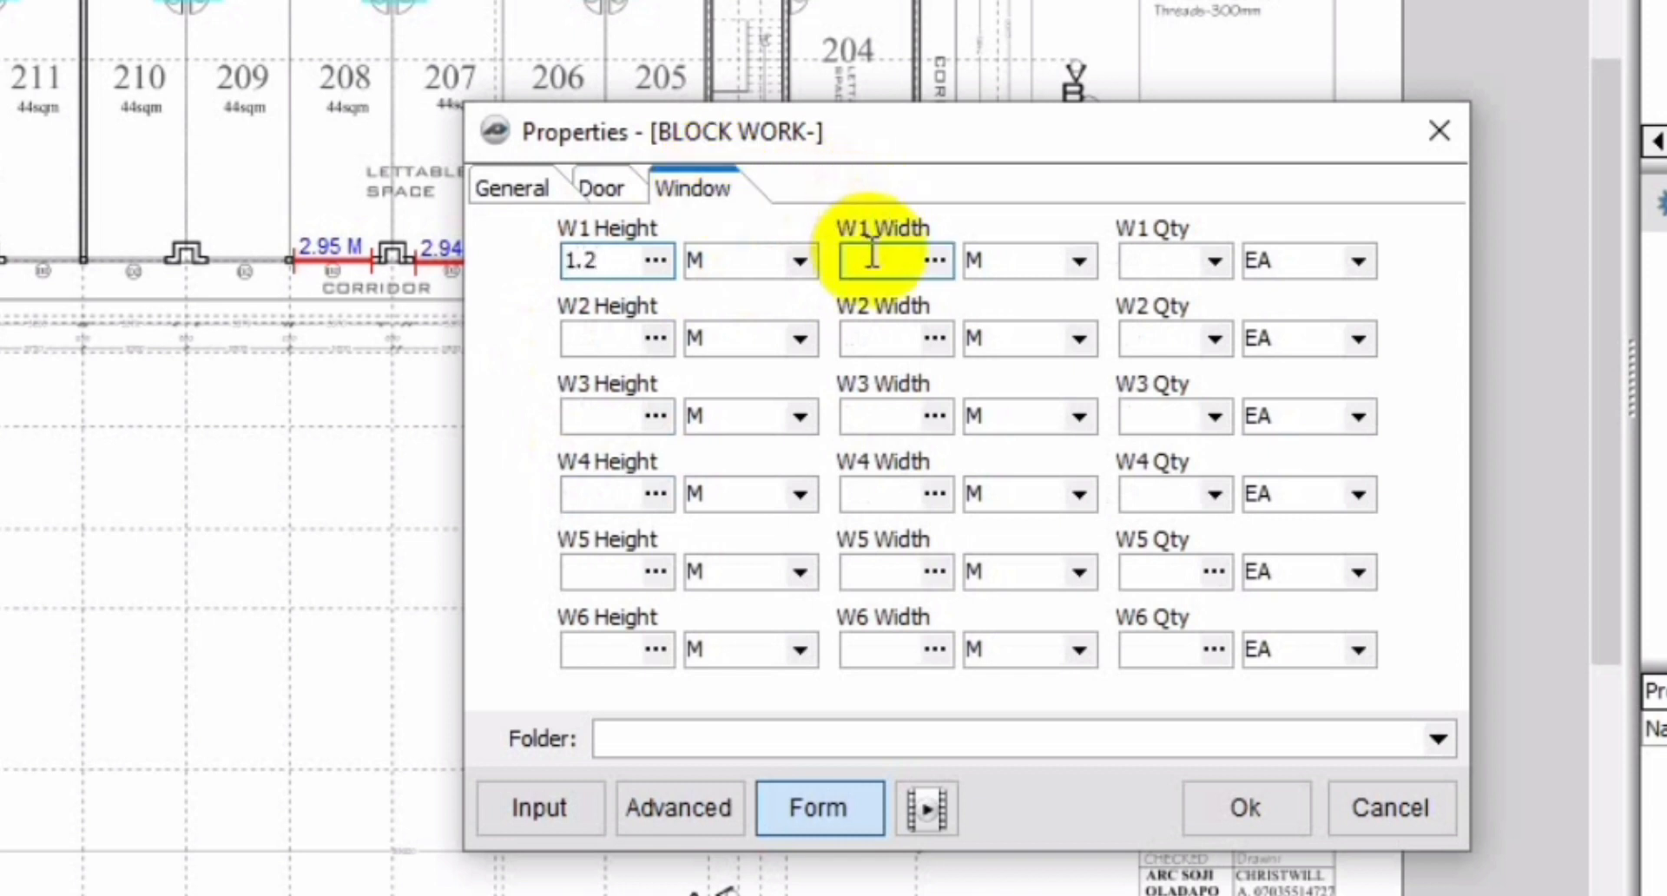
type("1.5")
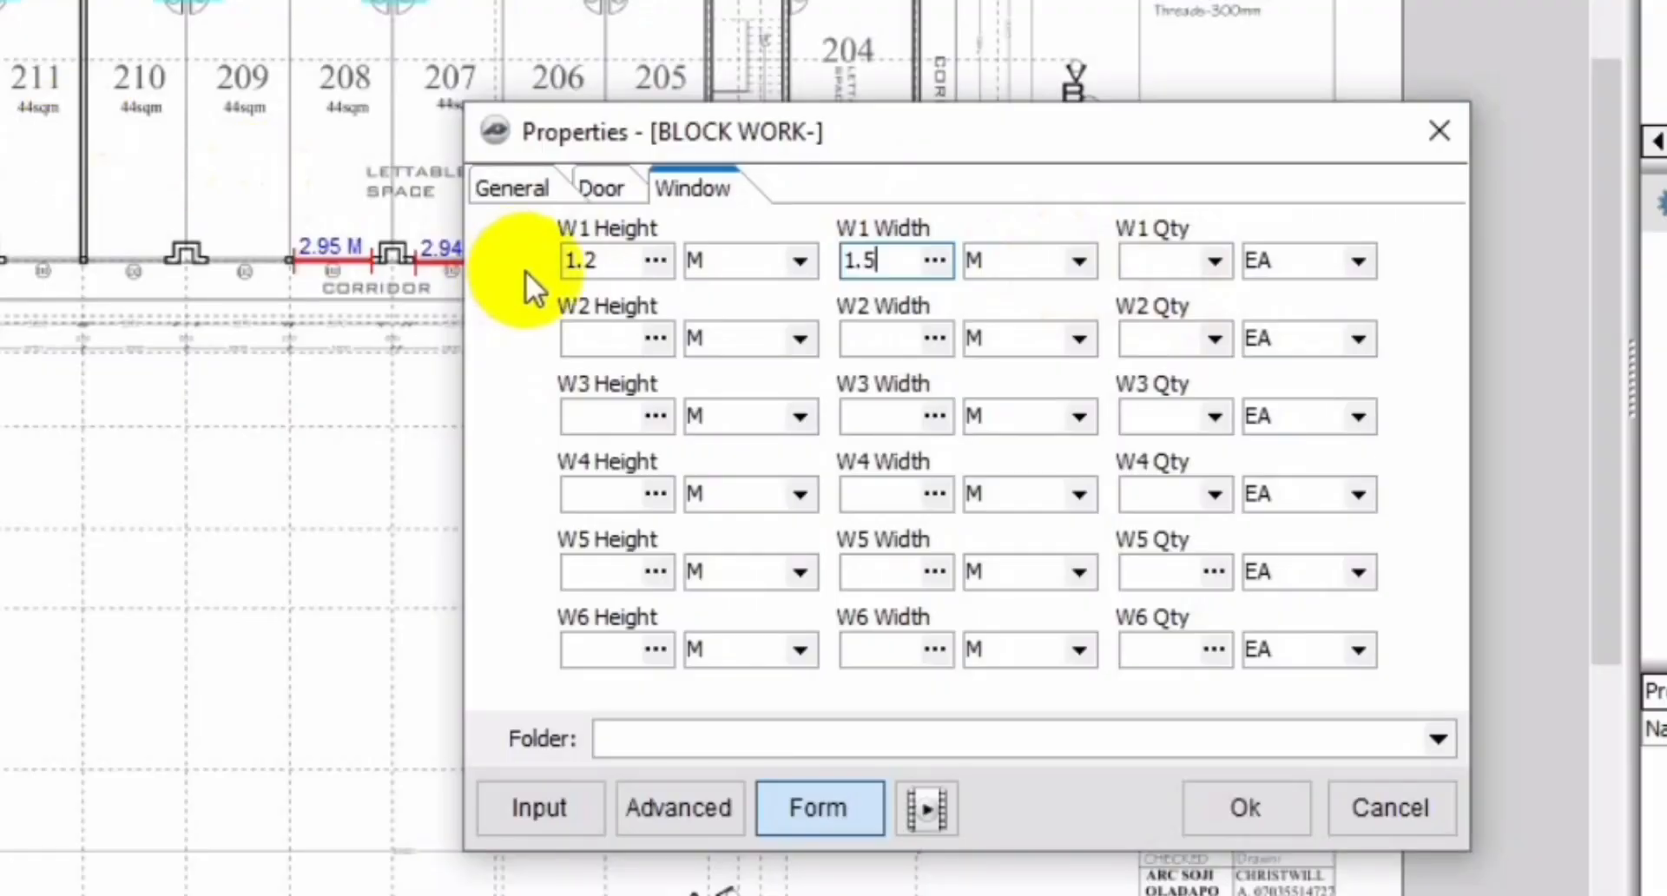
Step: Clear the height and width values entered for window W1
left_click(607, 261)
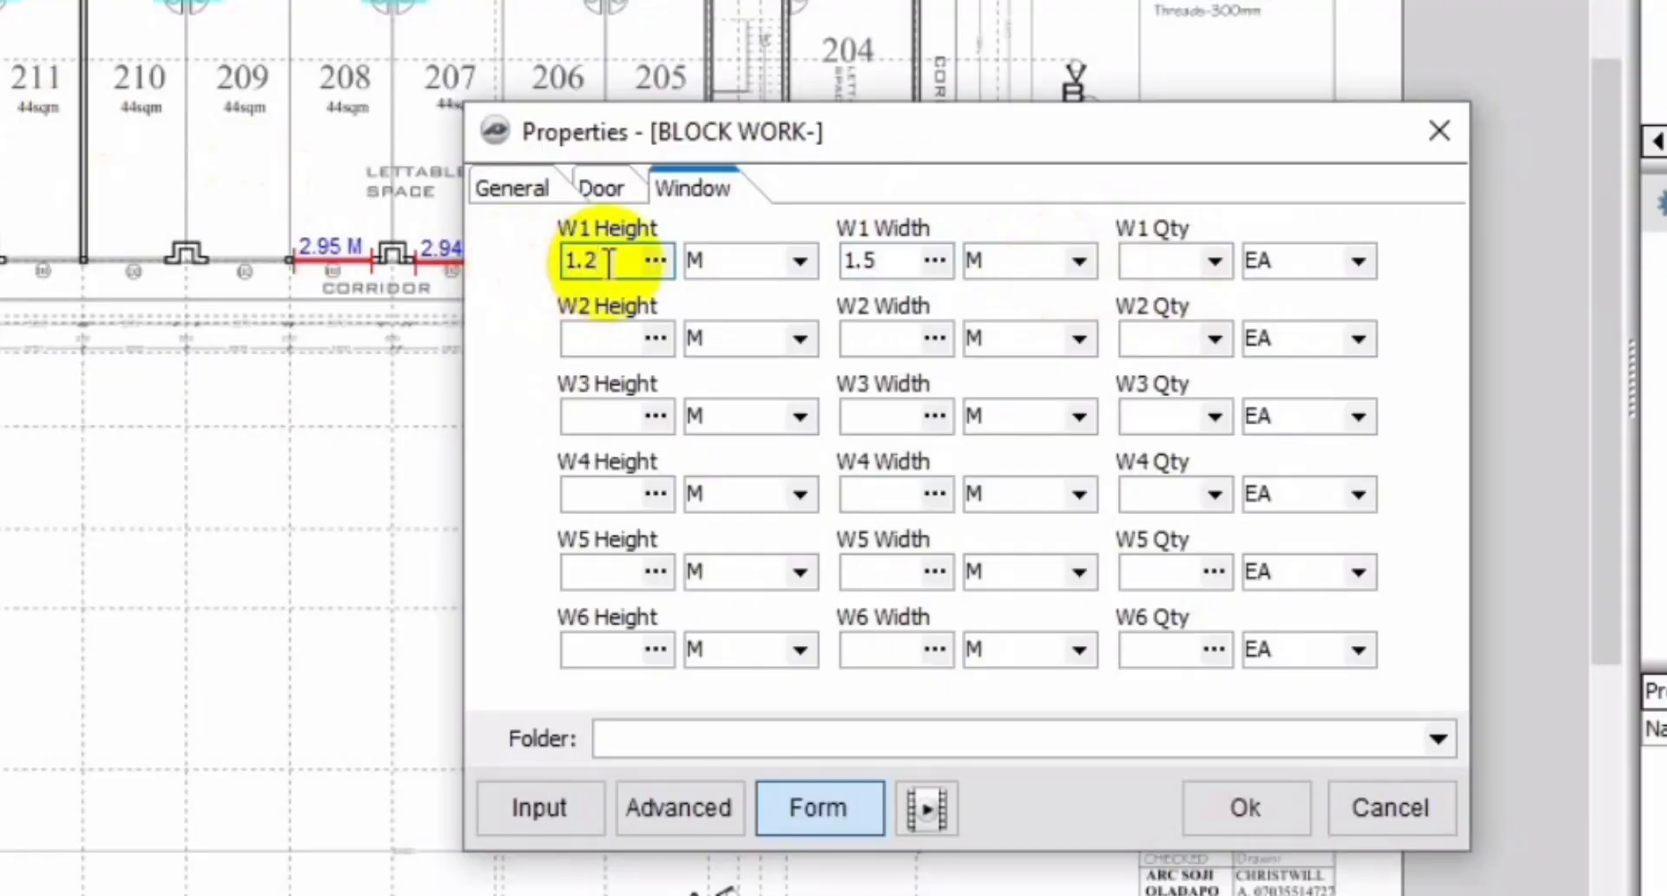
key("BackSpace")
key("BackSpace")
key("BackSpace")
left_click(882, 257)
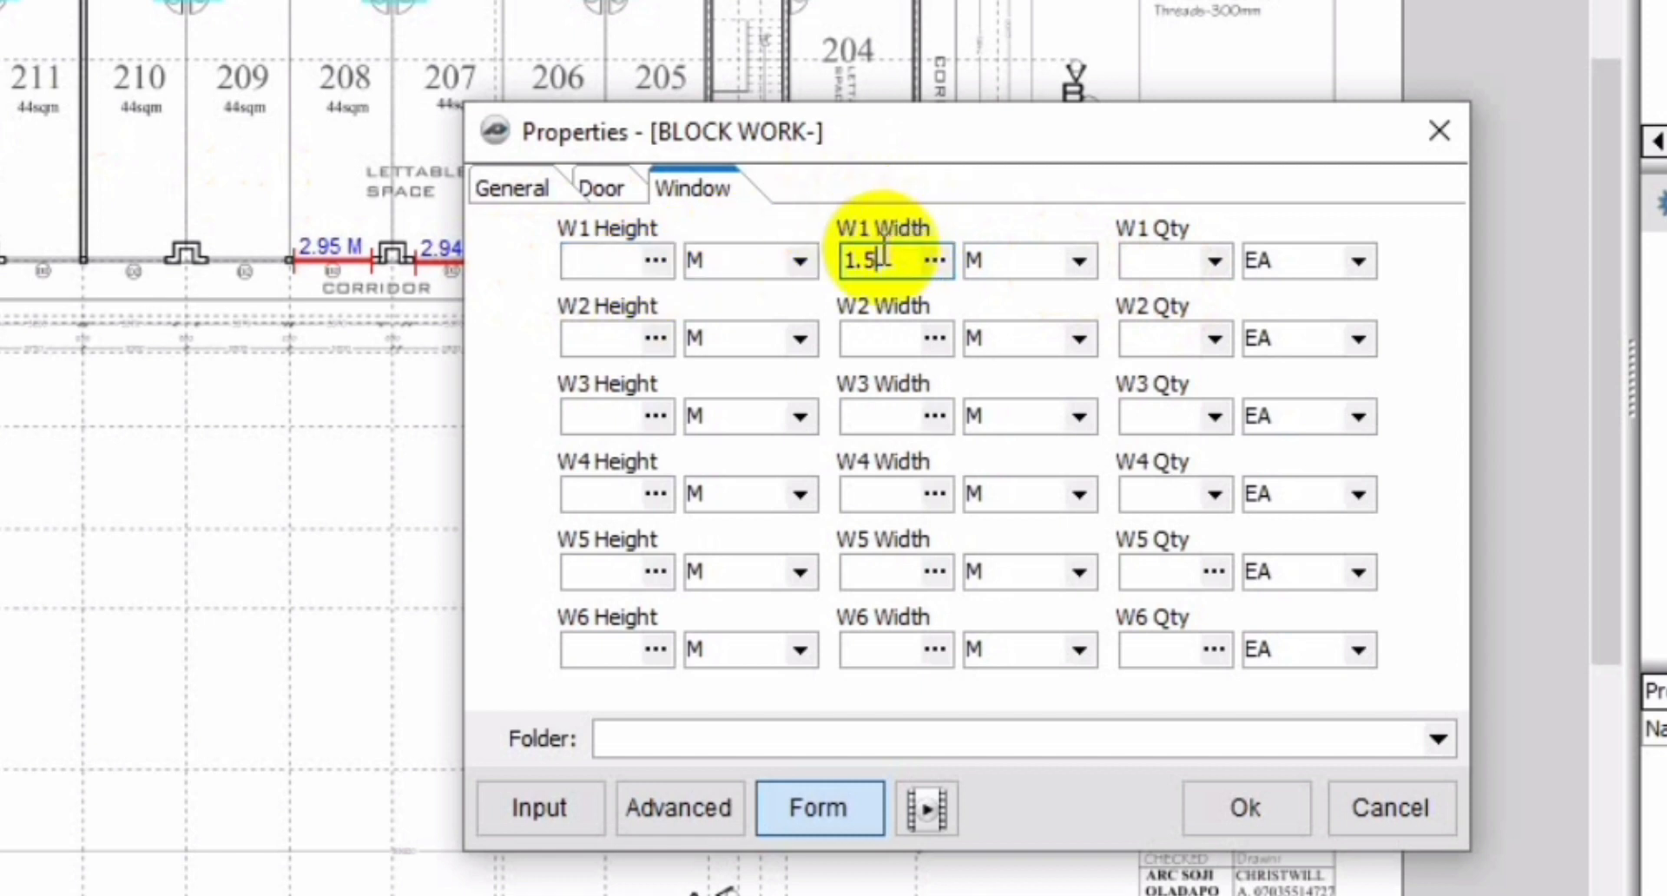
key("BackSpace")
key("BackSpace")
key("BackSpace")
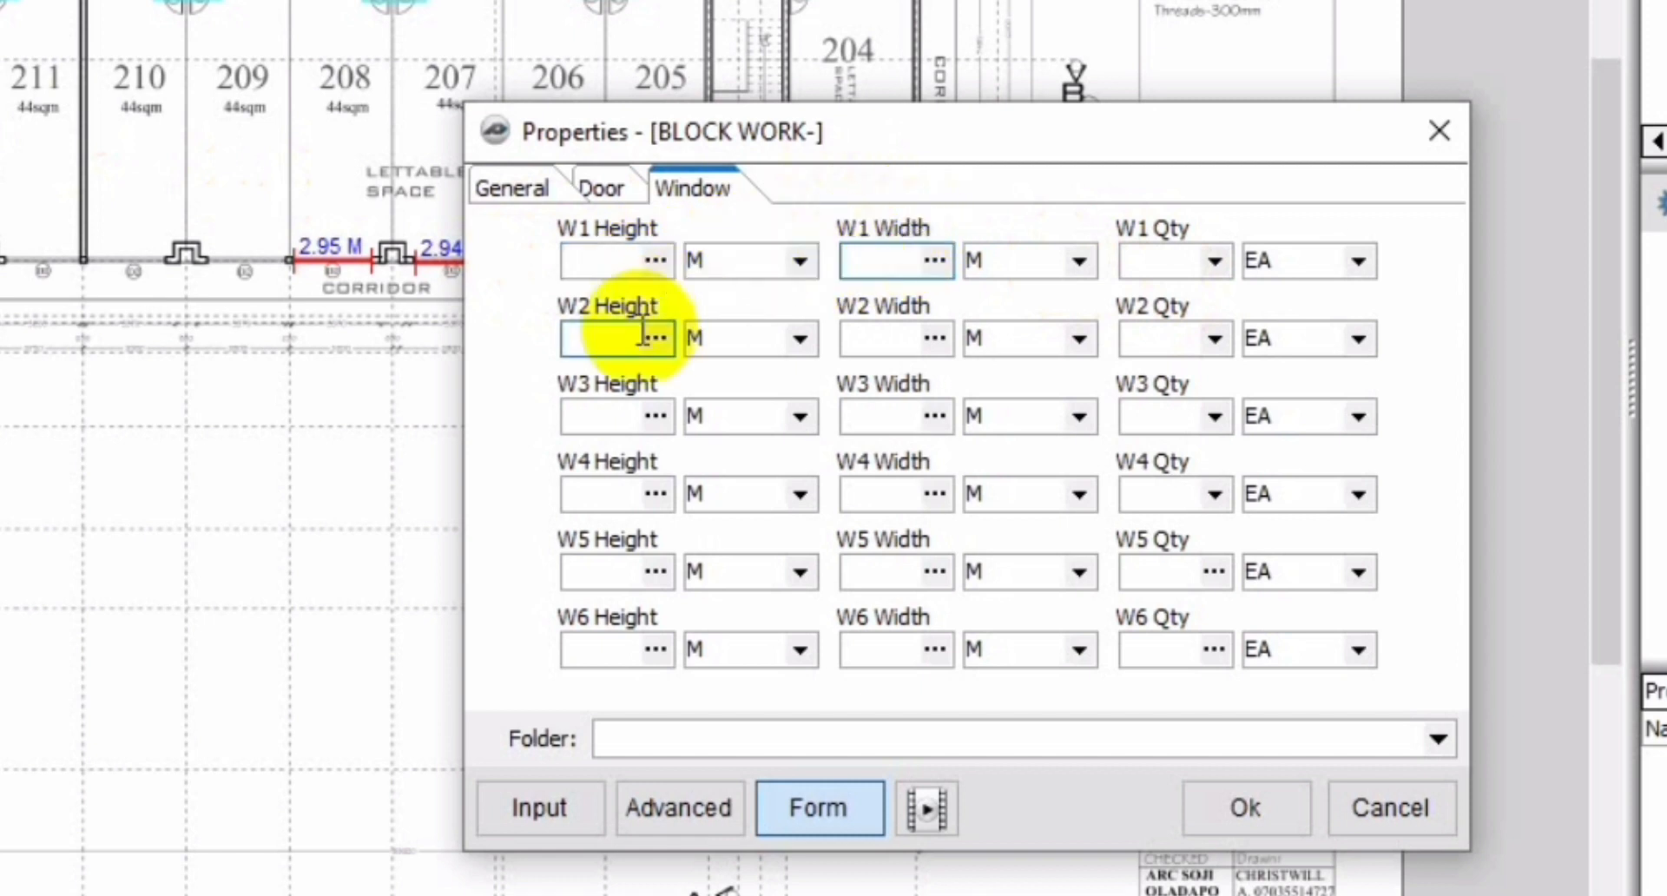
Step: Set window W2 to 1.2 m high and 1.2 m wide, with a quantity of 2
left_click(615, 337)
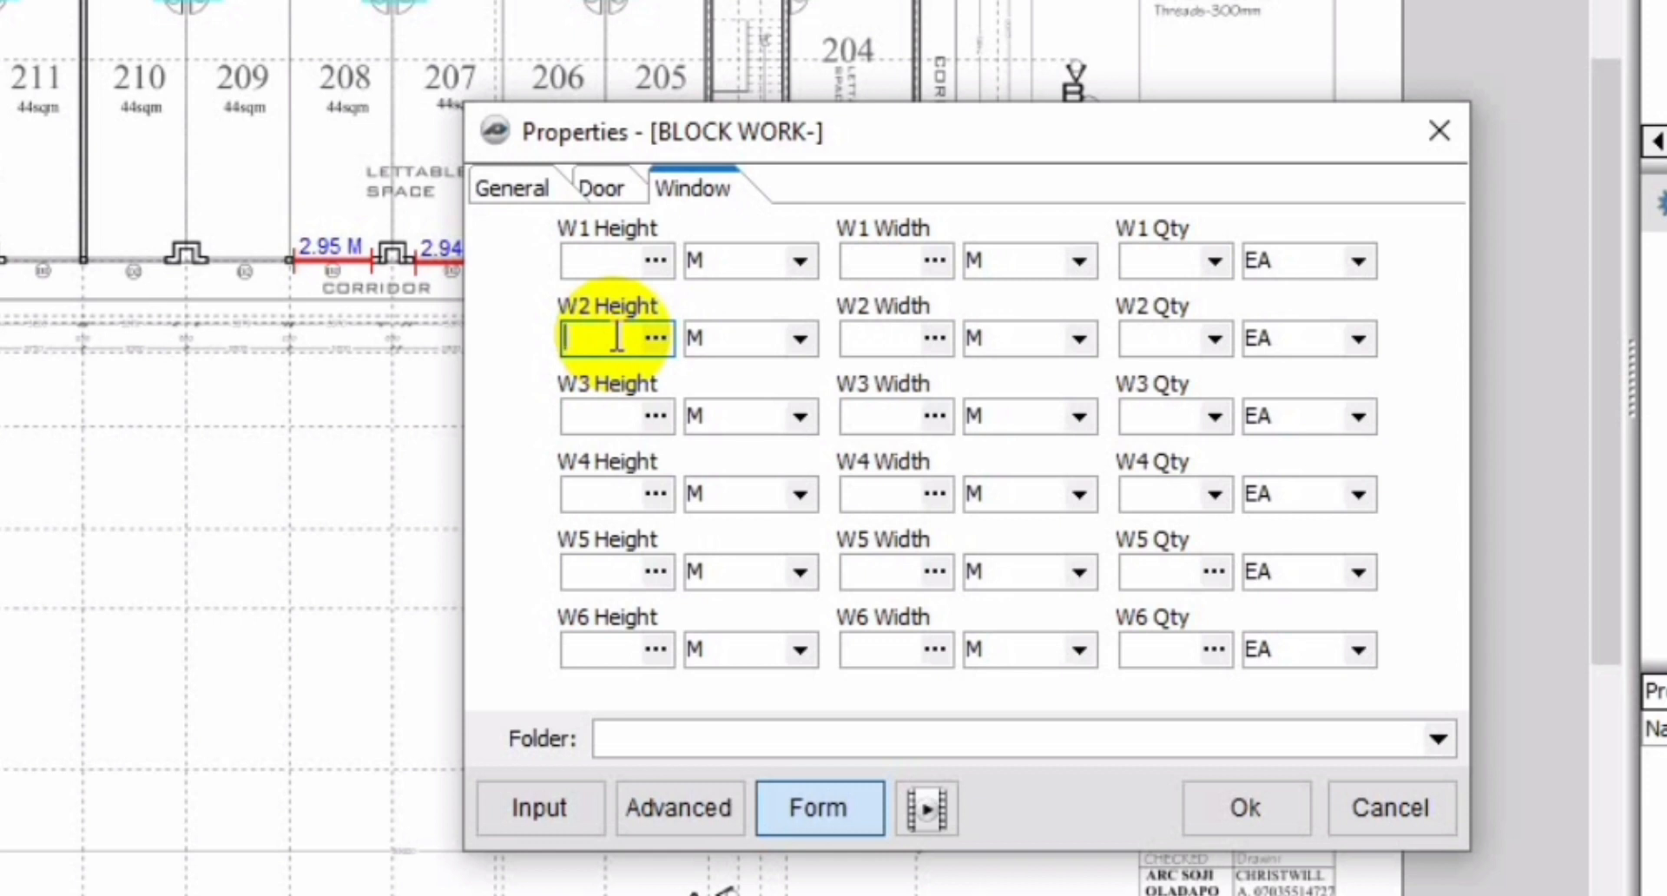
type("1.2")
left_click(903, 334)
type("1.2")
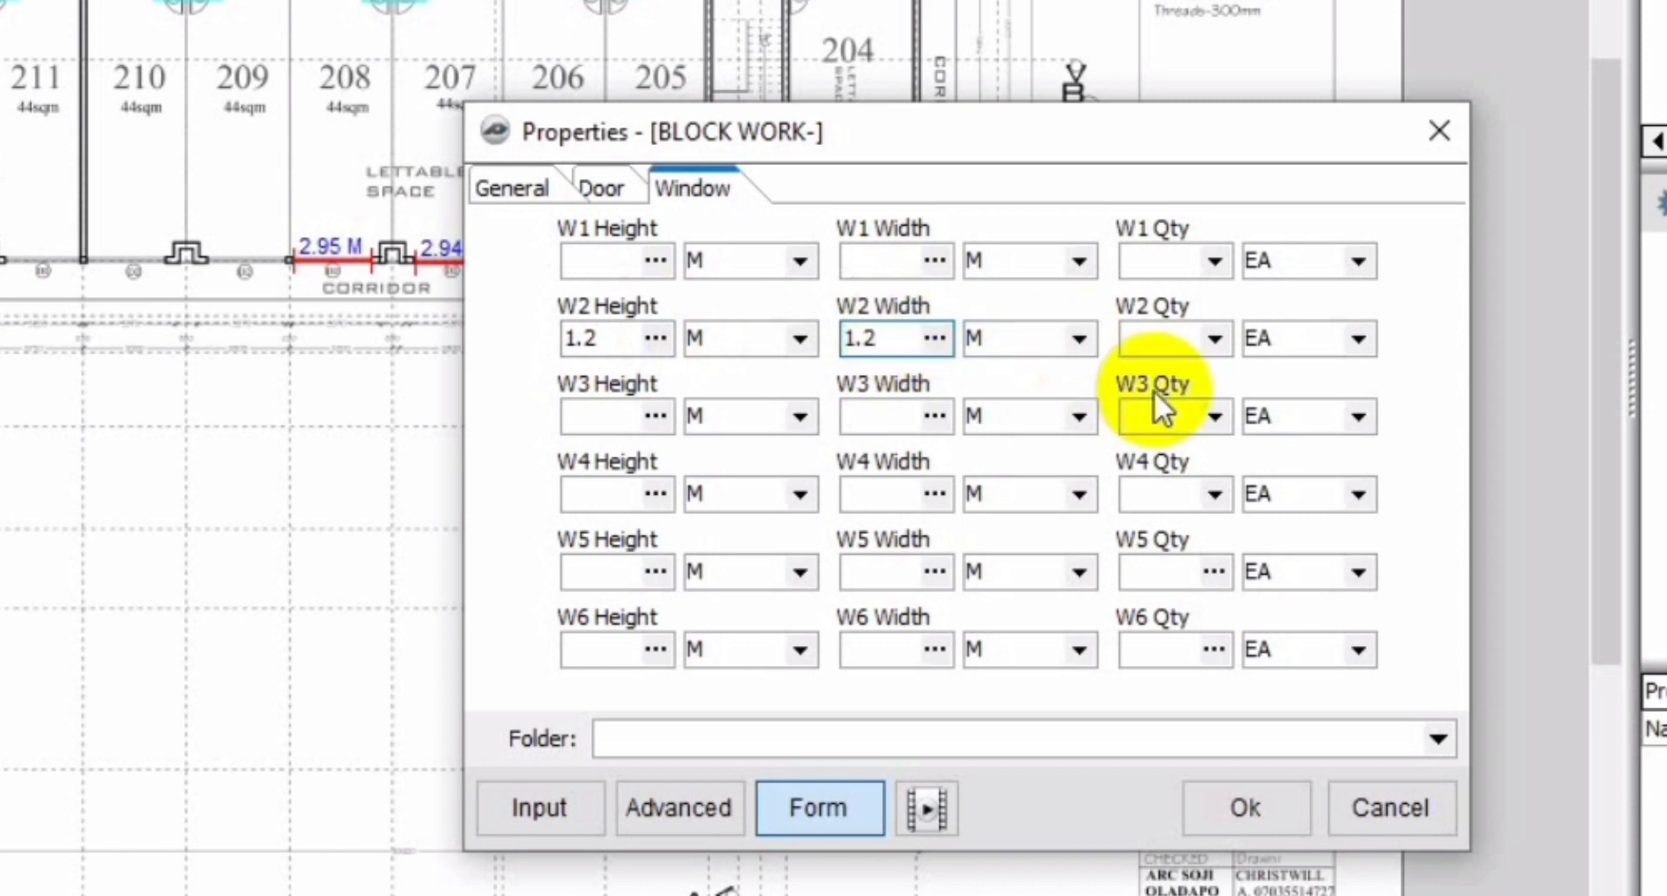
left_click(1150, 337)
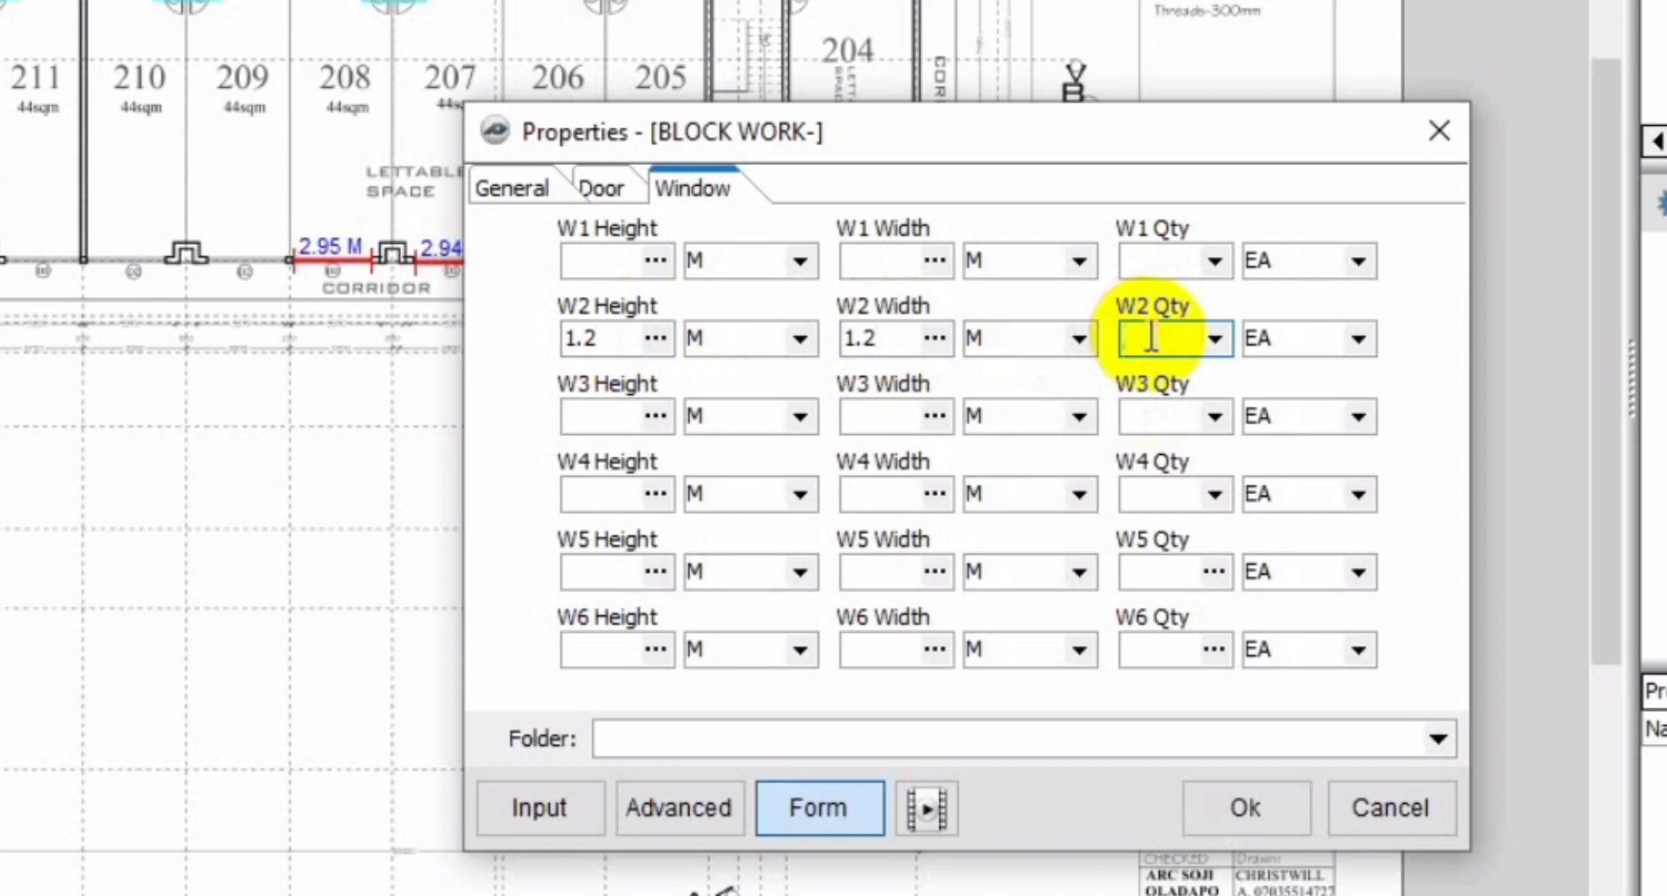
type("2")
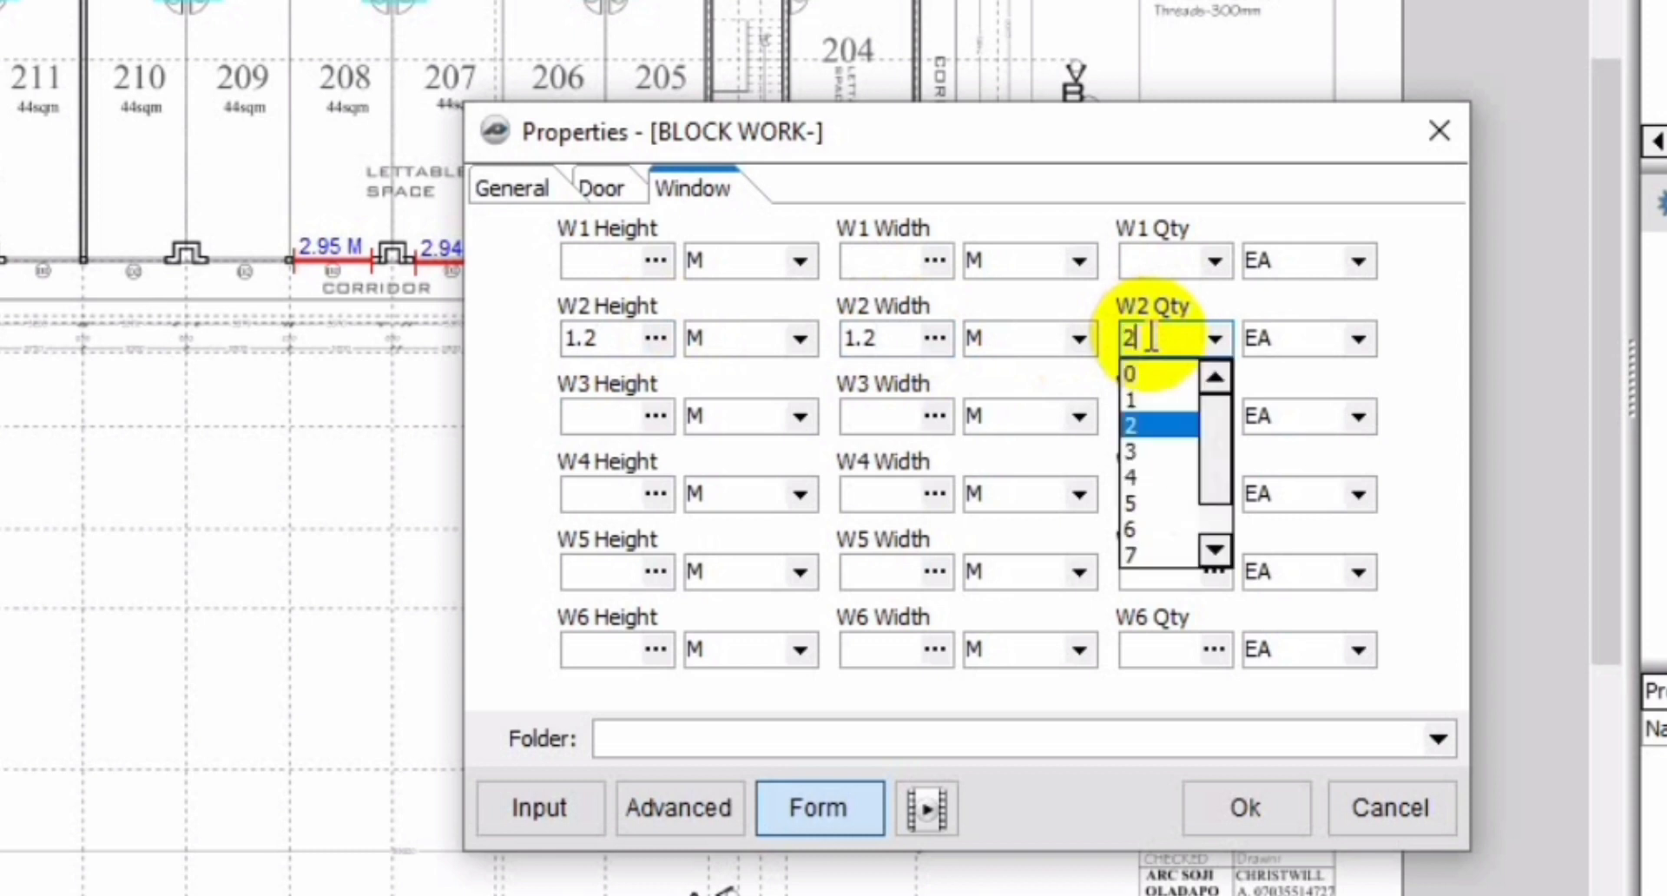
left_click(1043, 370)
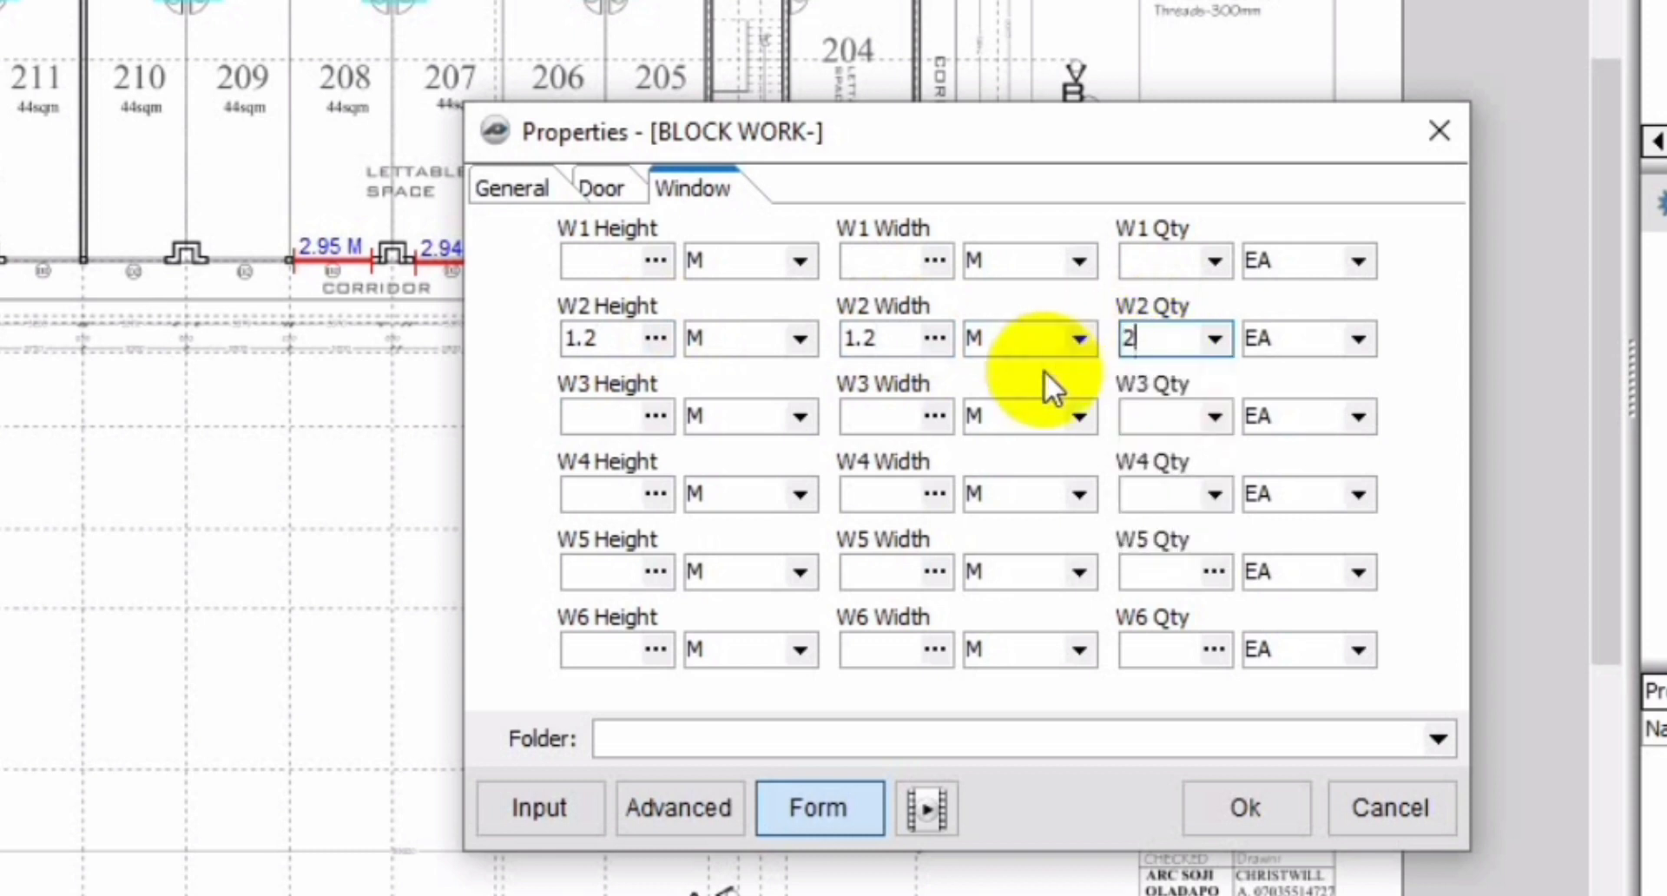
Step: Set the window quantities to 1 for W3 and 12 for W4
left_click(1164, 418)
type("1")
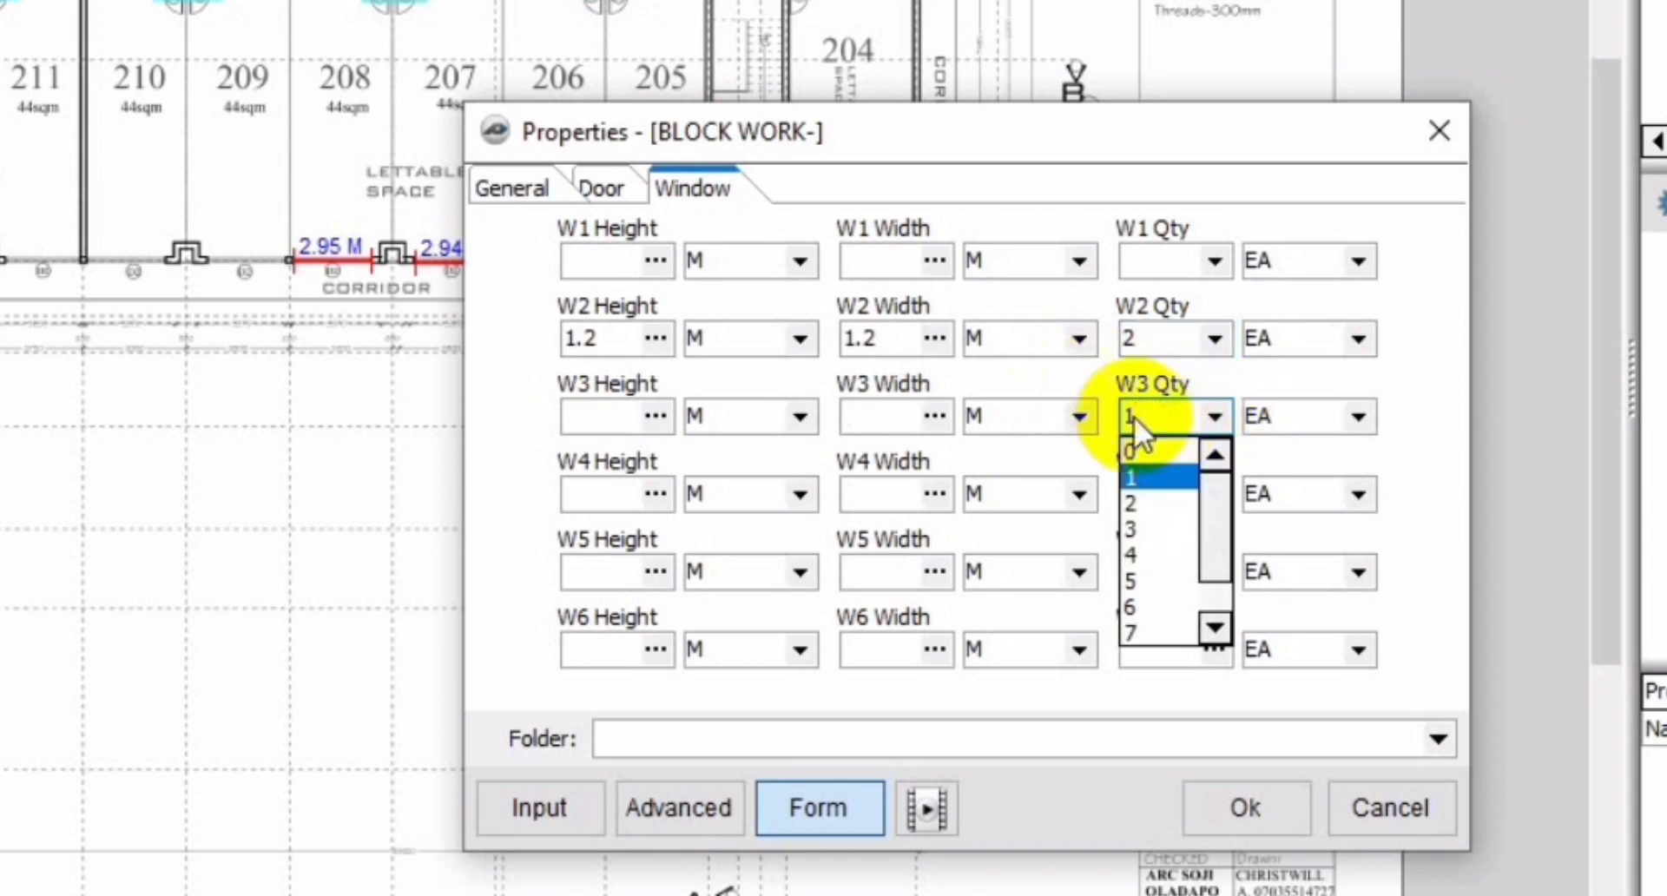
left_click(1045, 376)
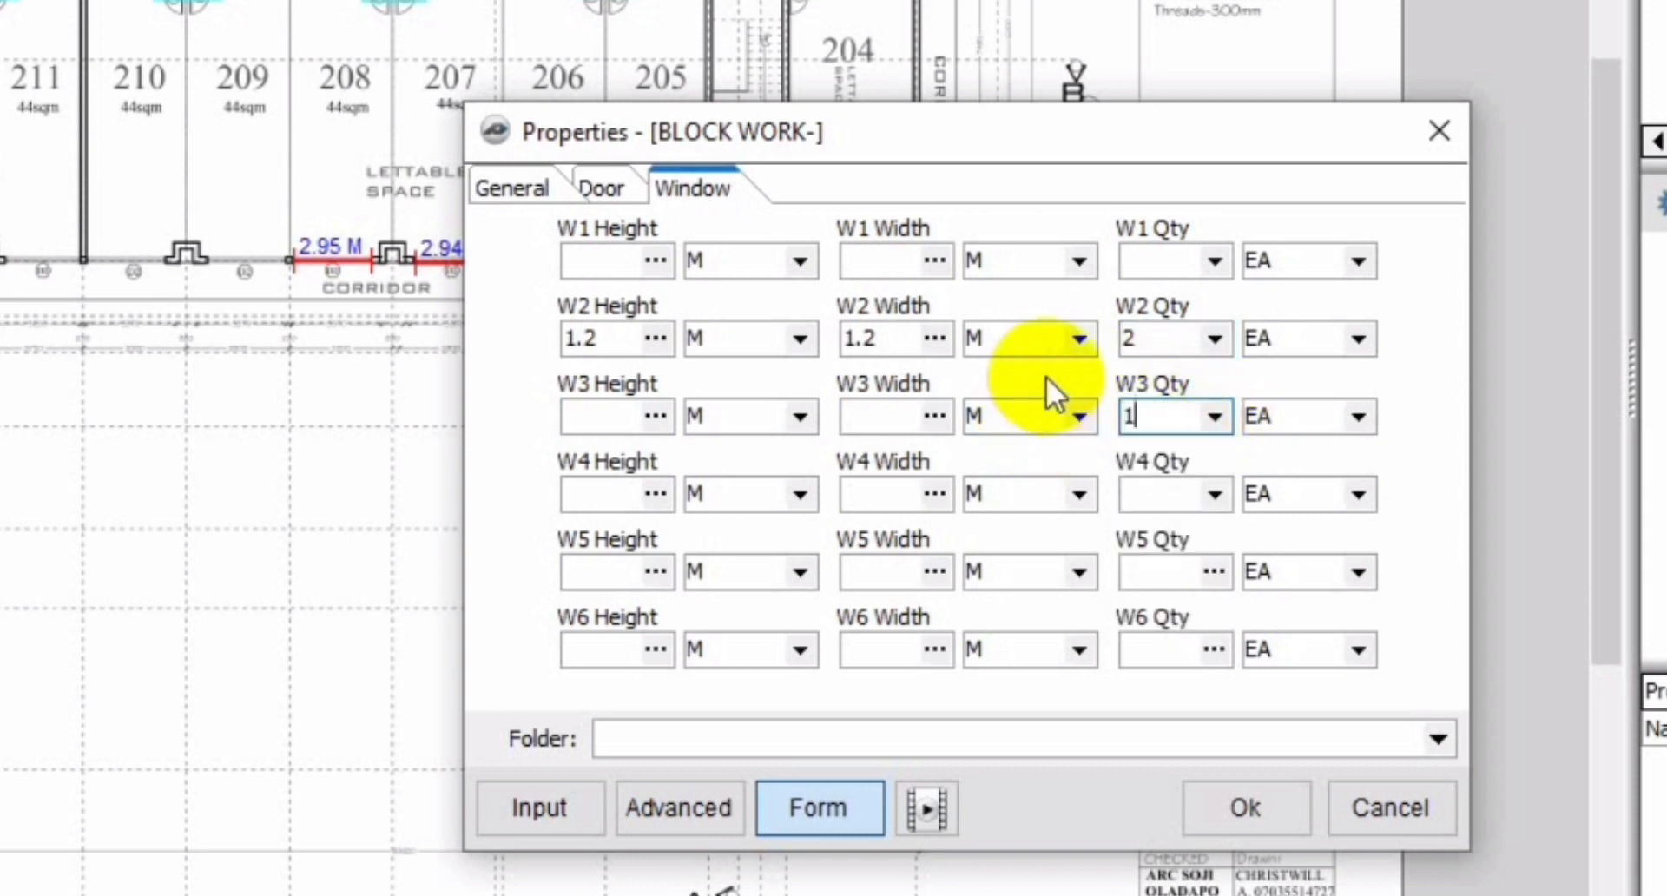
left_click(1128, 493)
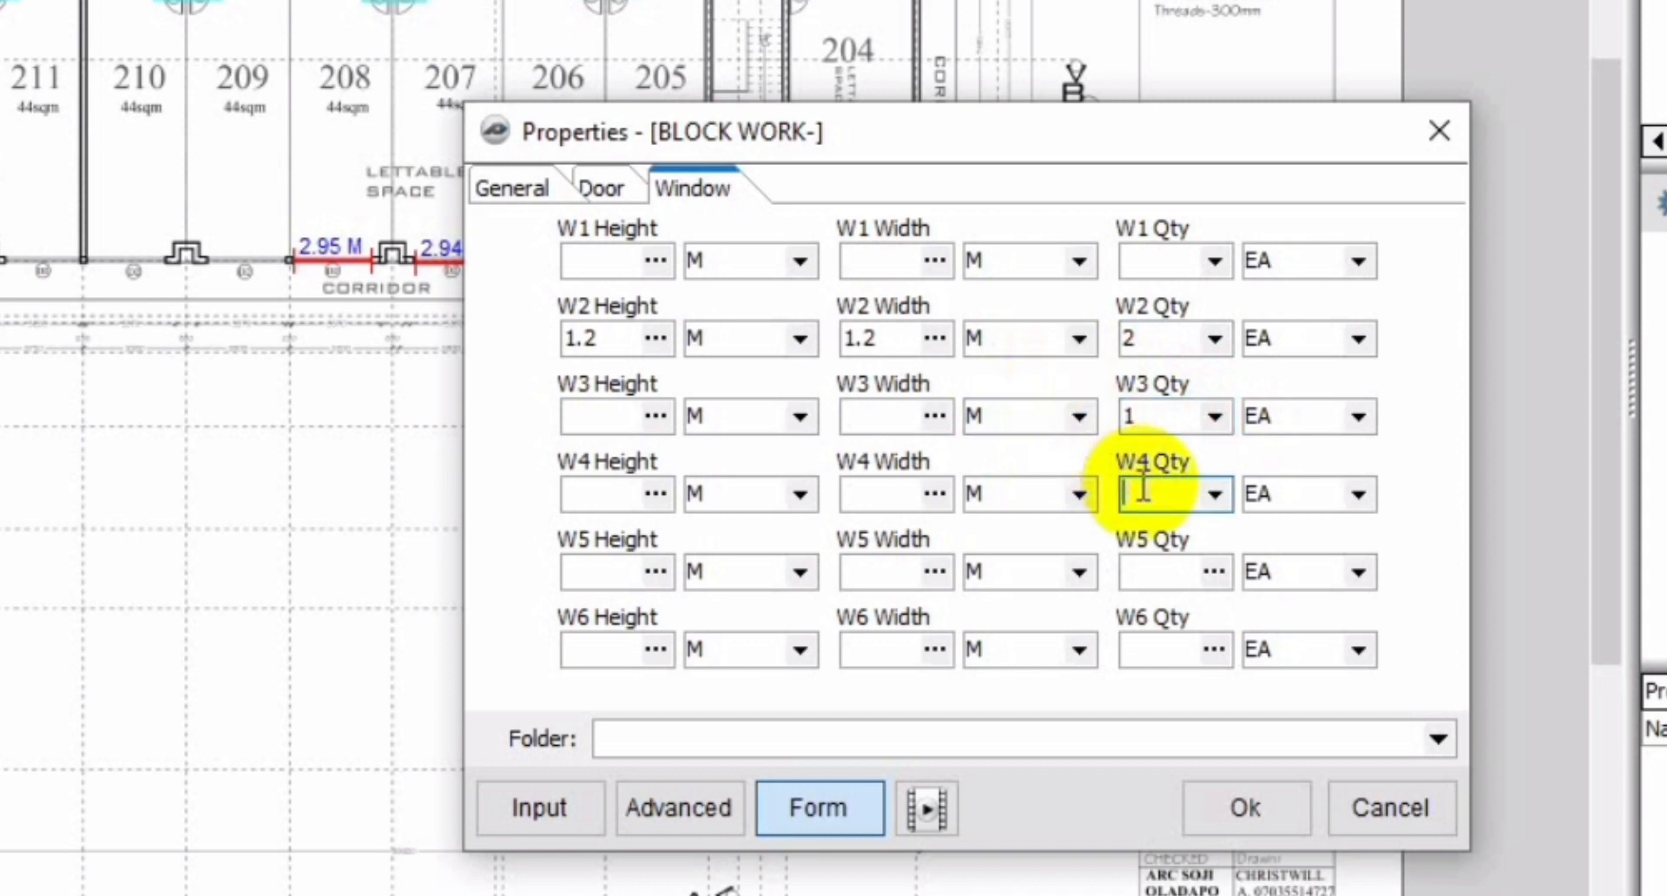
type("12")
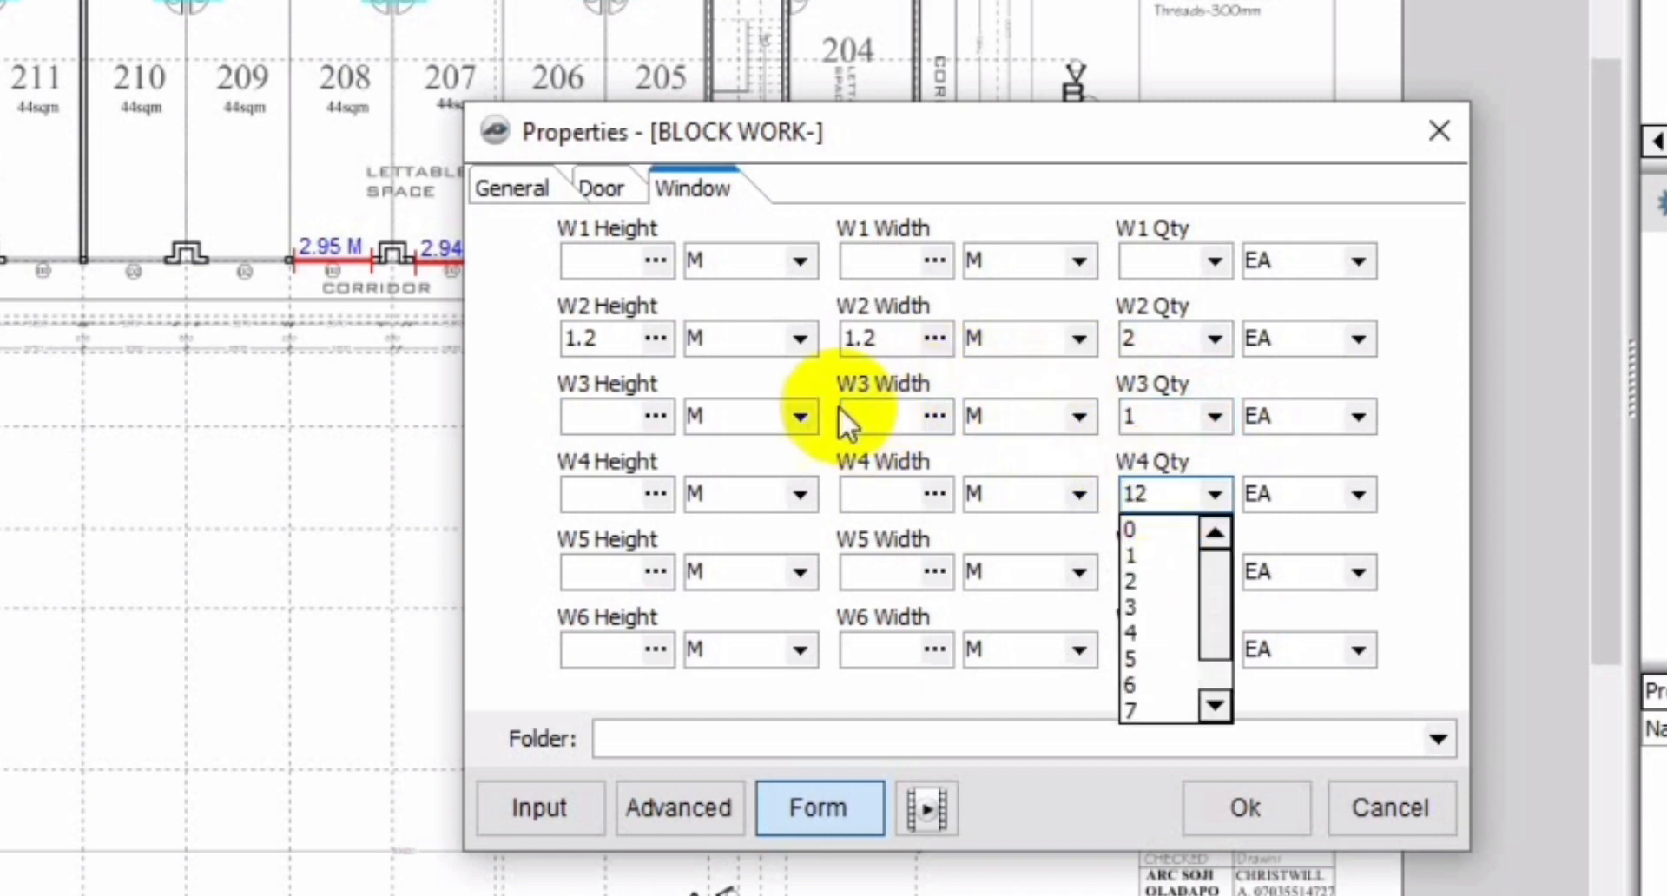
left_click(818, 384)
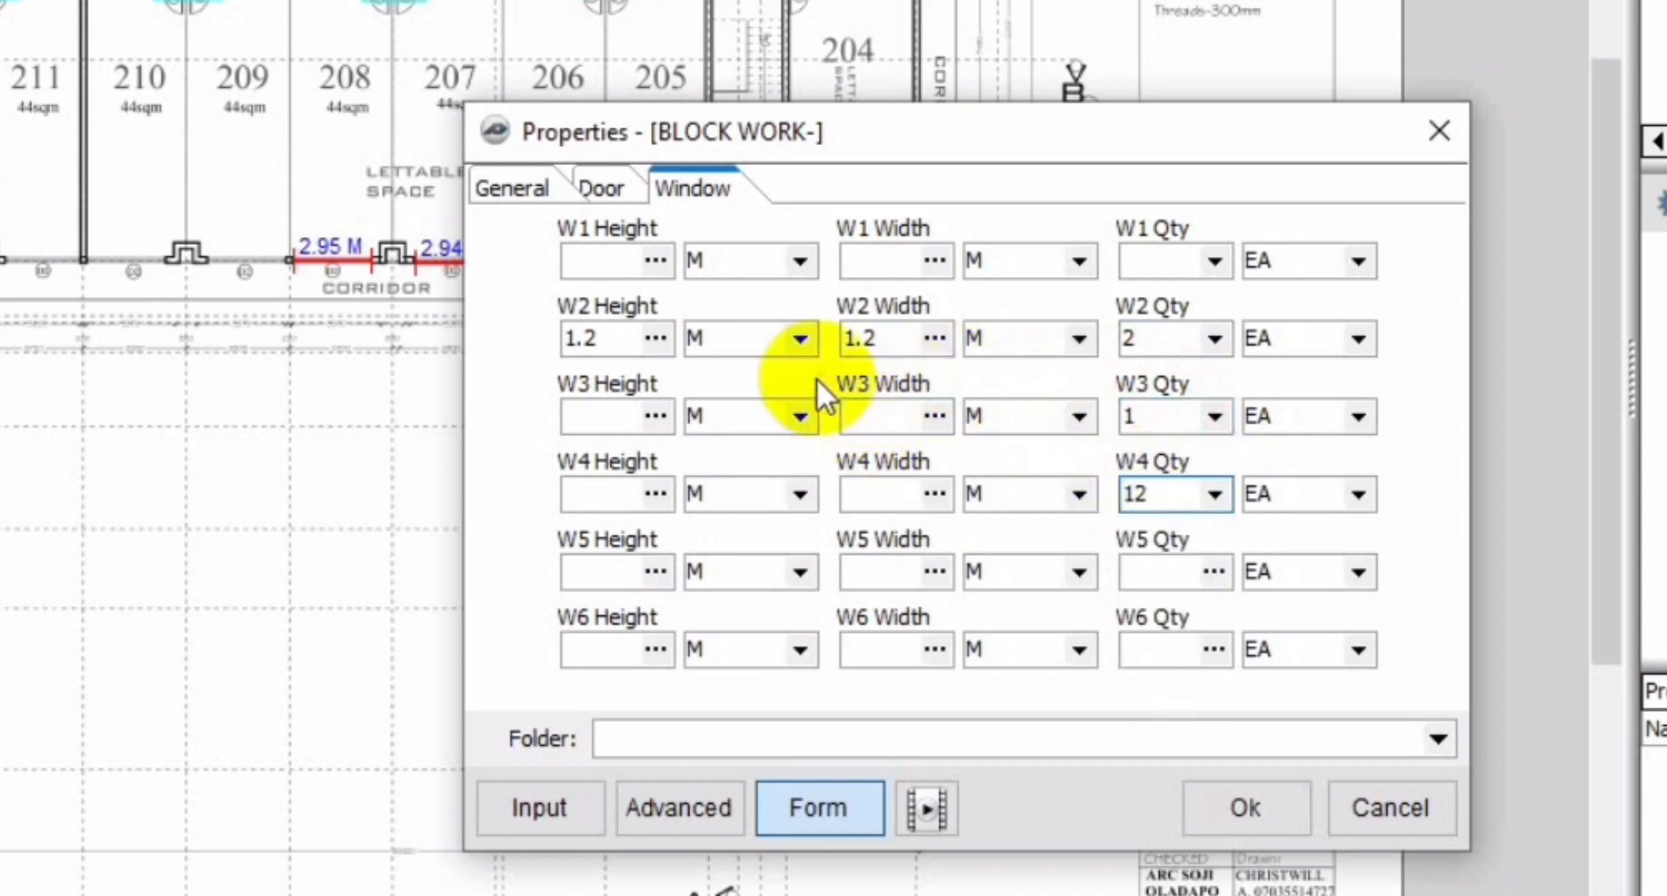
Step: Set window W3's width to 1.8 m and its height to 1.2 m
left_click(895, 419)
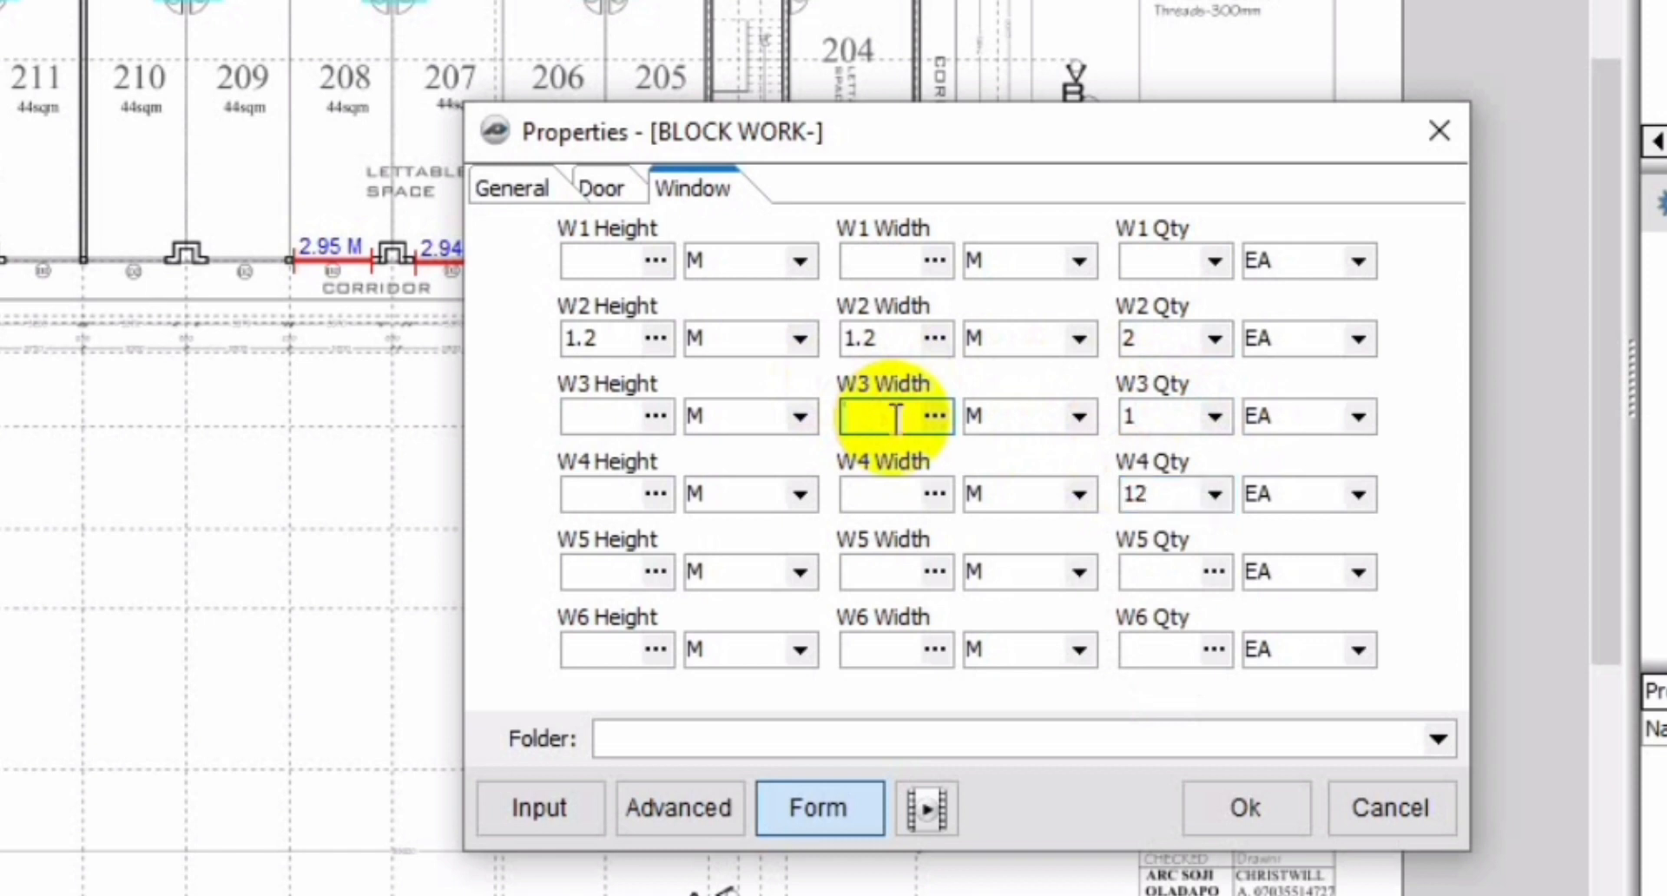
type("1.8")
left_click(589, 408)
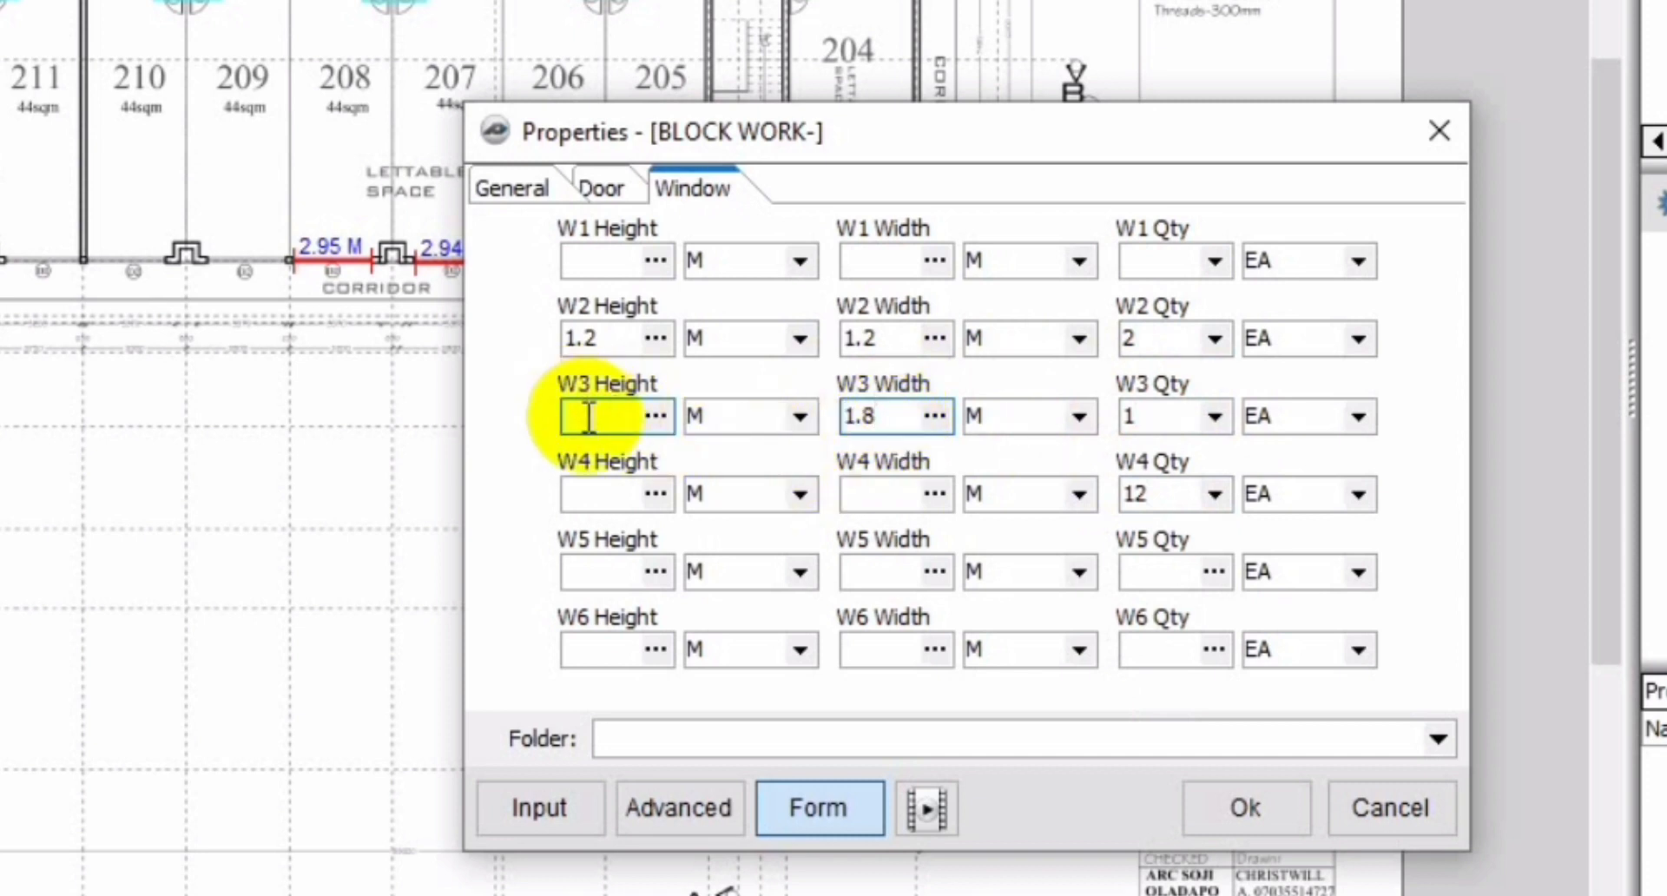
left_click(588, 415)
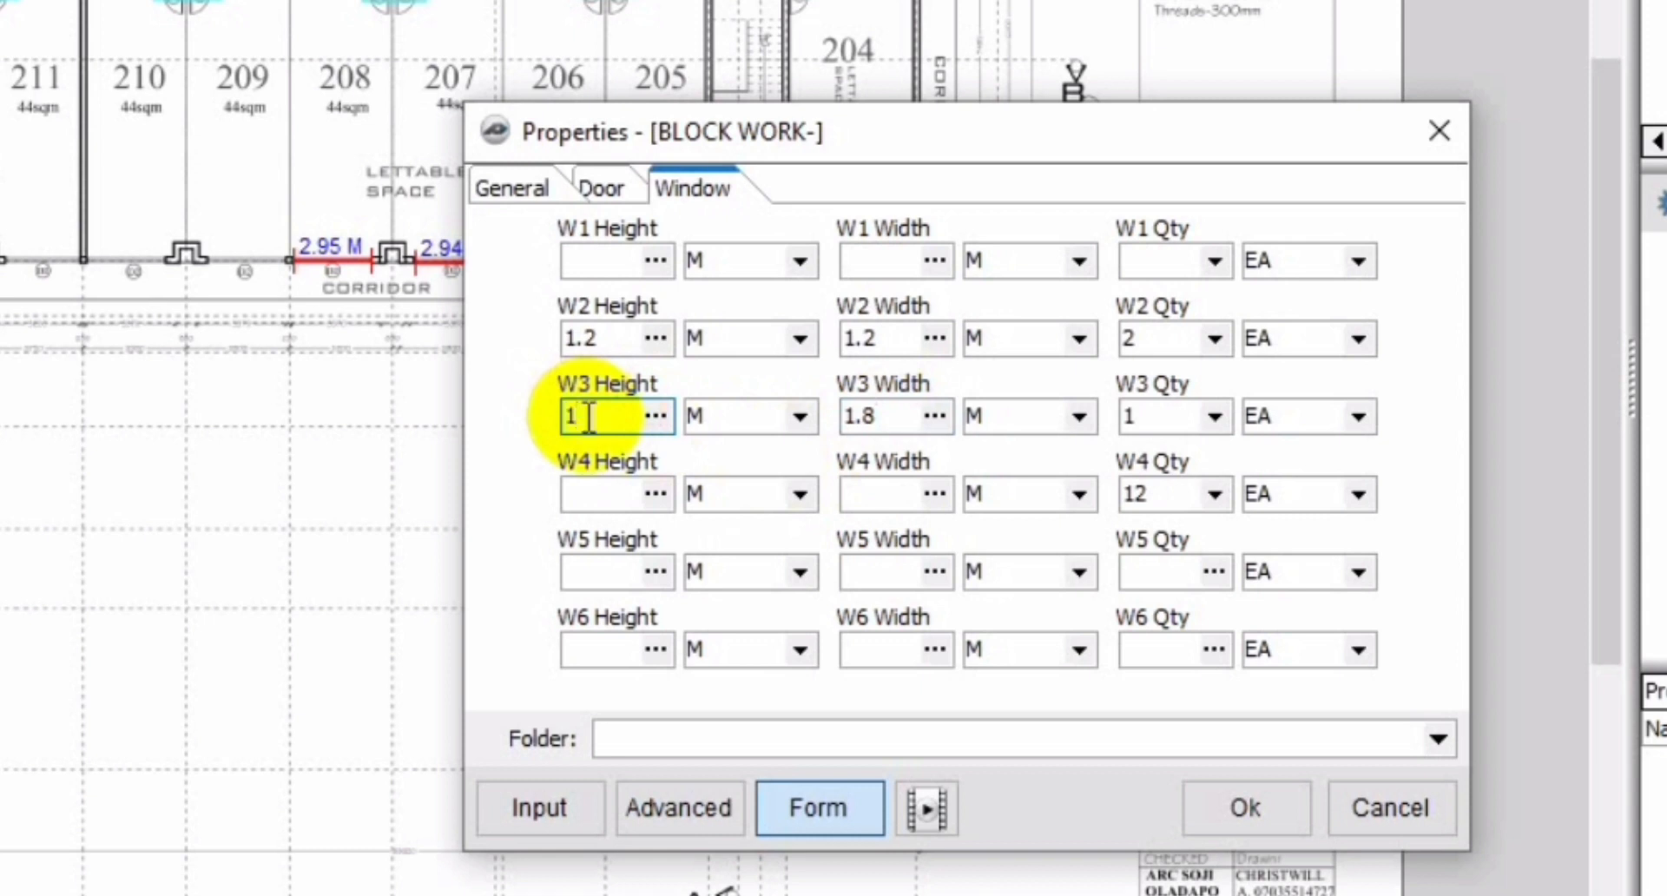
Step: Set window W4's height to 0.9 m and width to 0.6 m, and accept the BLOCK WORK- properties
left_click(589, 486)
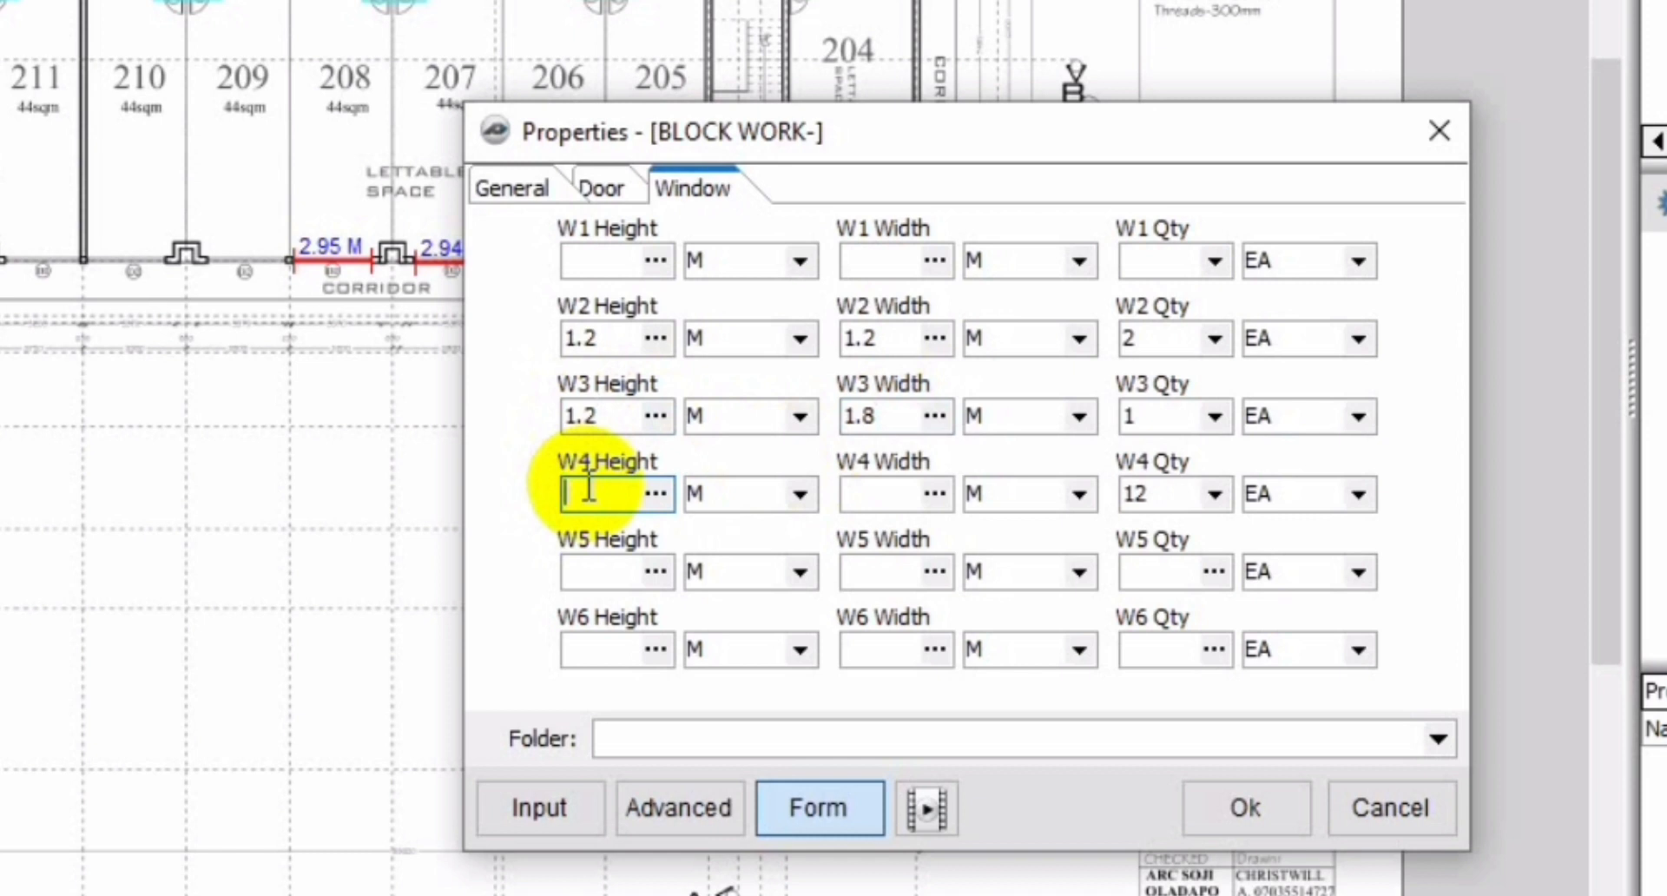
type("0.9")
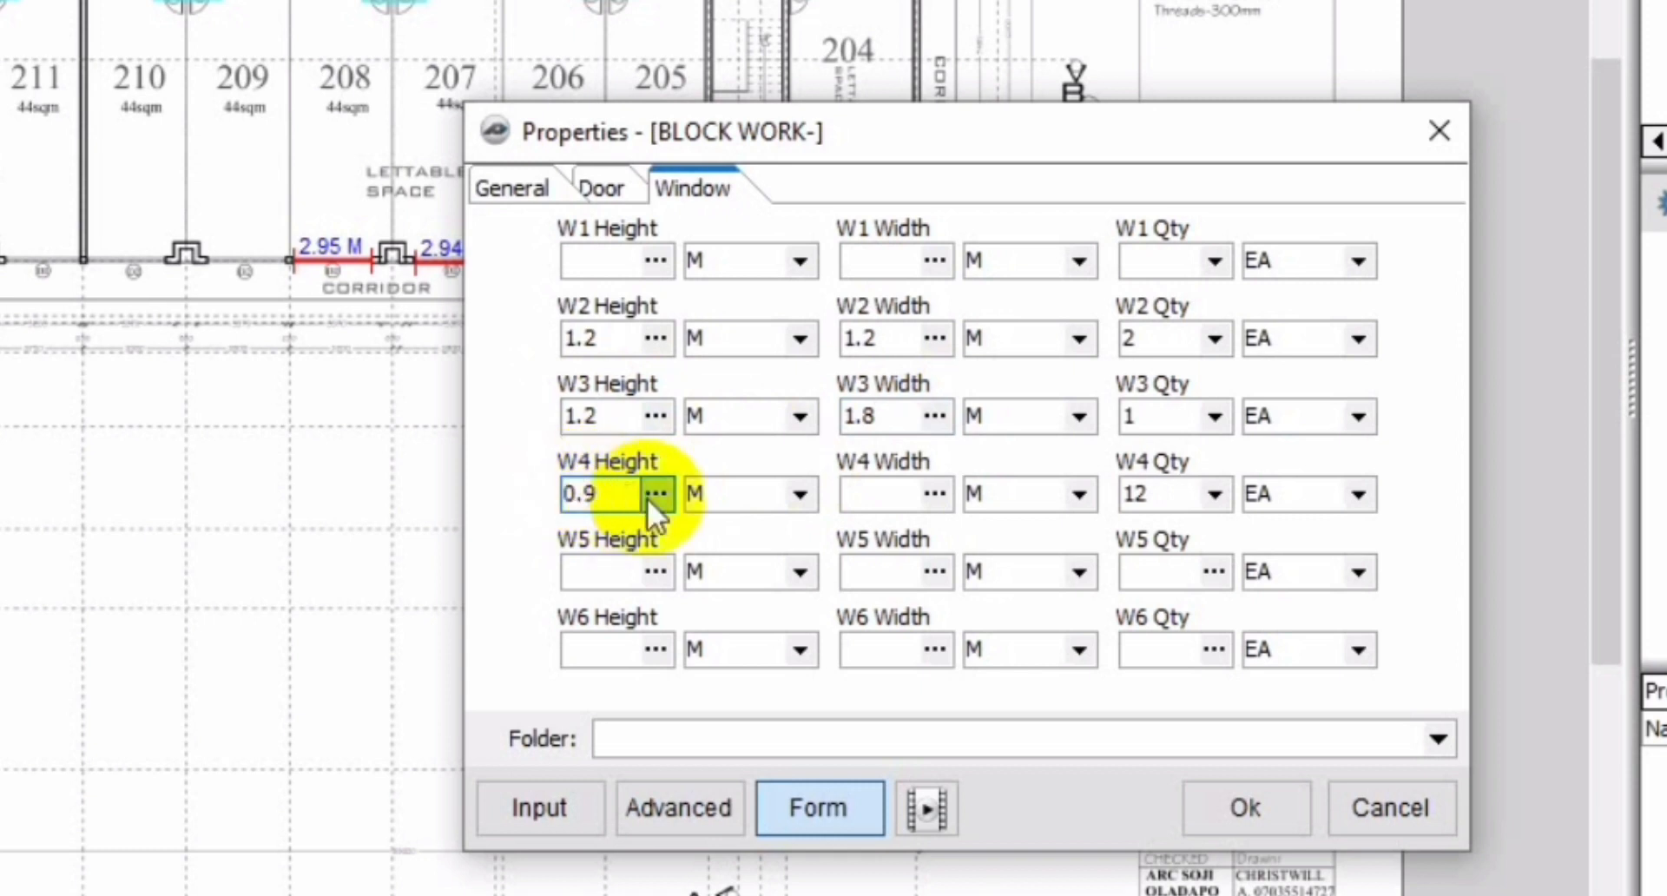
left_click(866, 497)
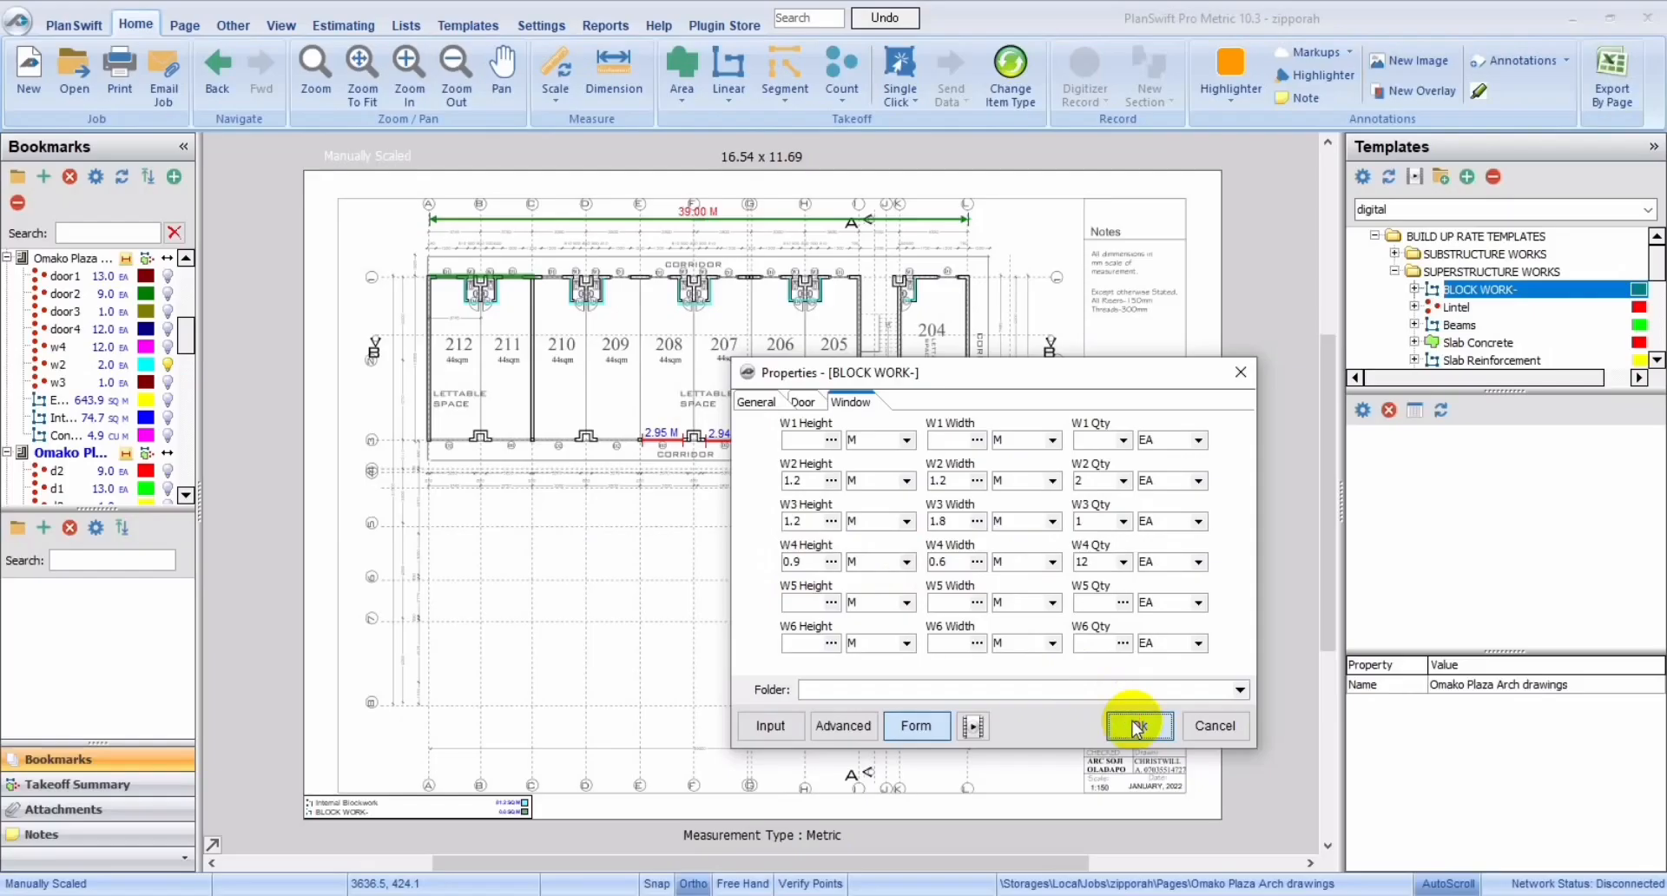
left_click(1136, 726)
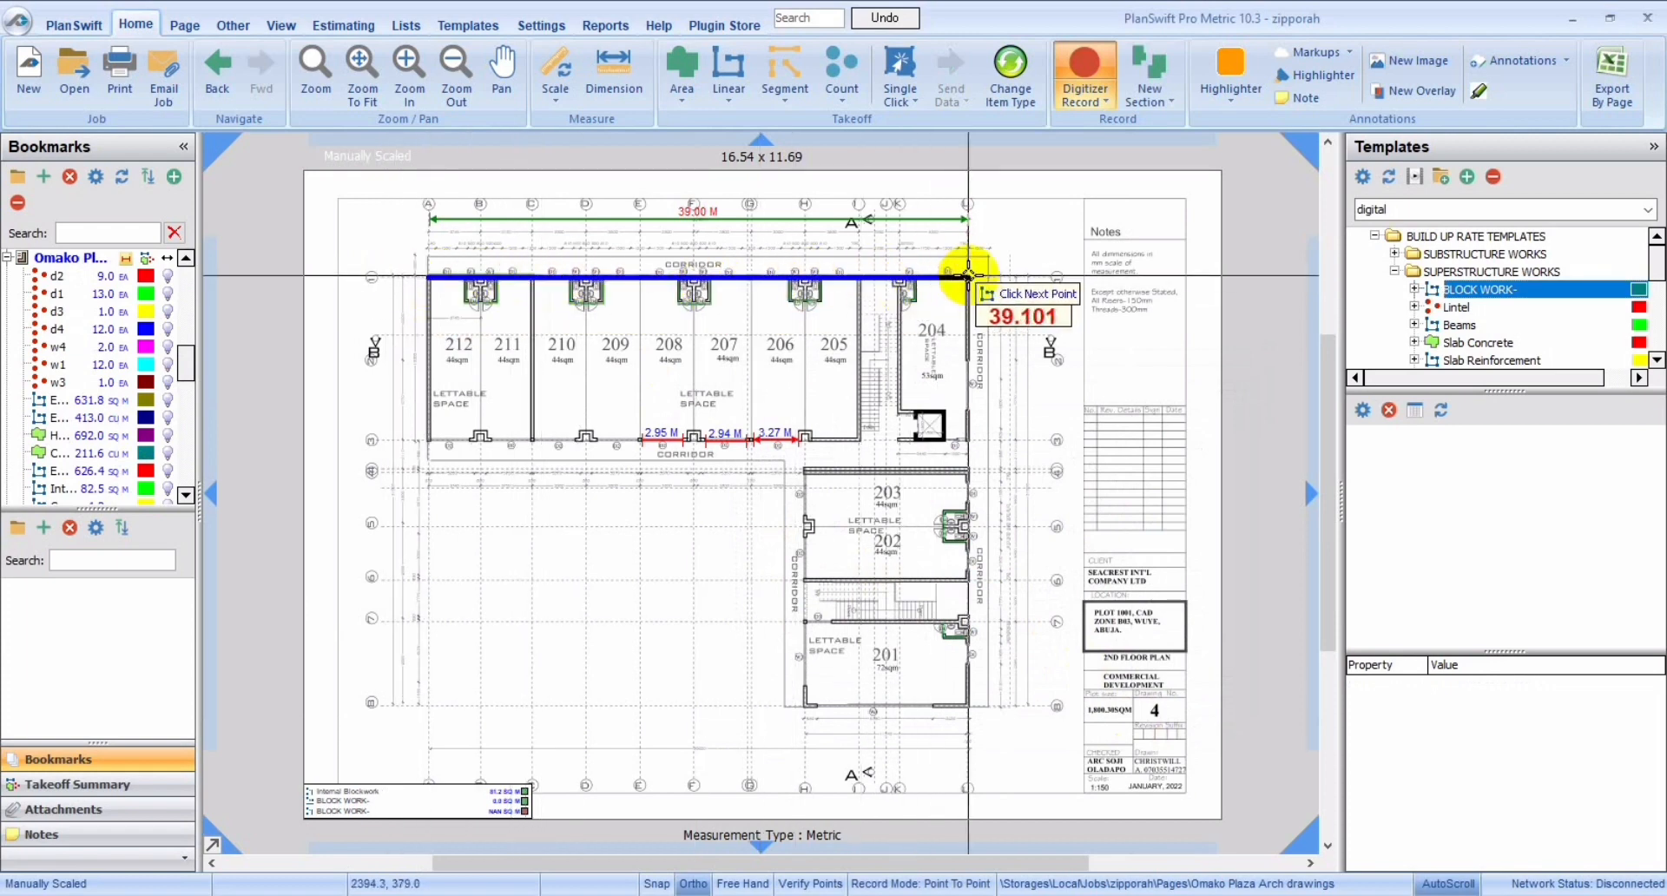
Step: Trace the blockwork along the plan's top outer wall, about 39.1 m long, down the outer wall on grid L and around unit 201
left_click(968, 276)
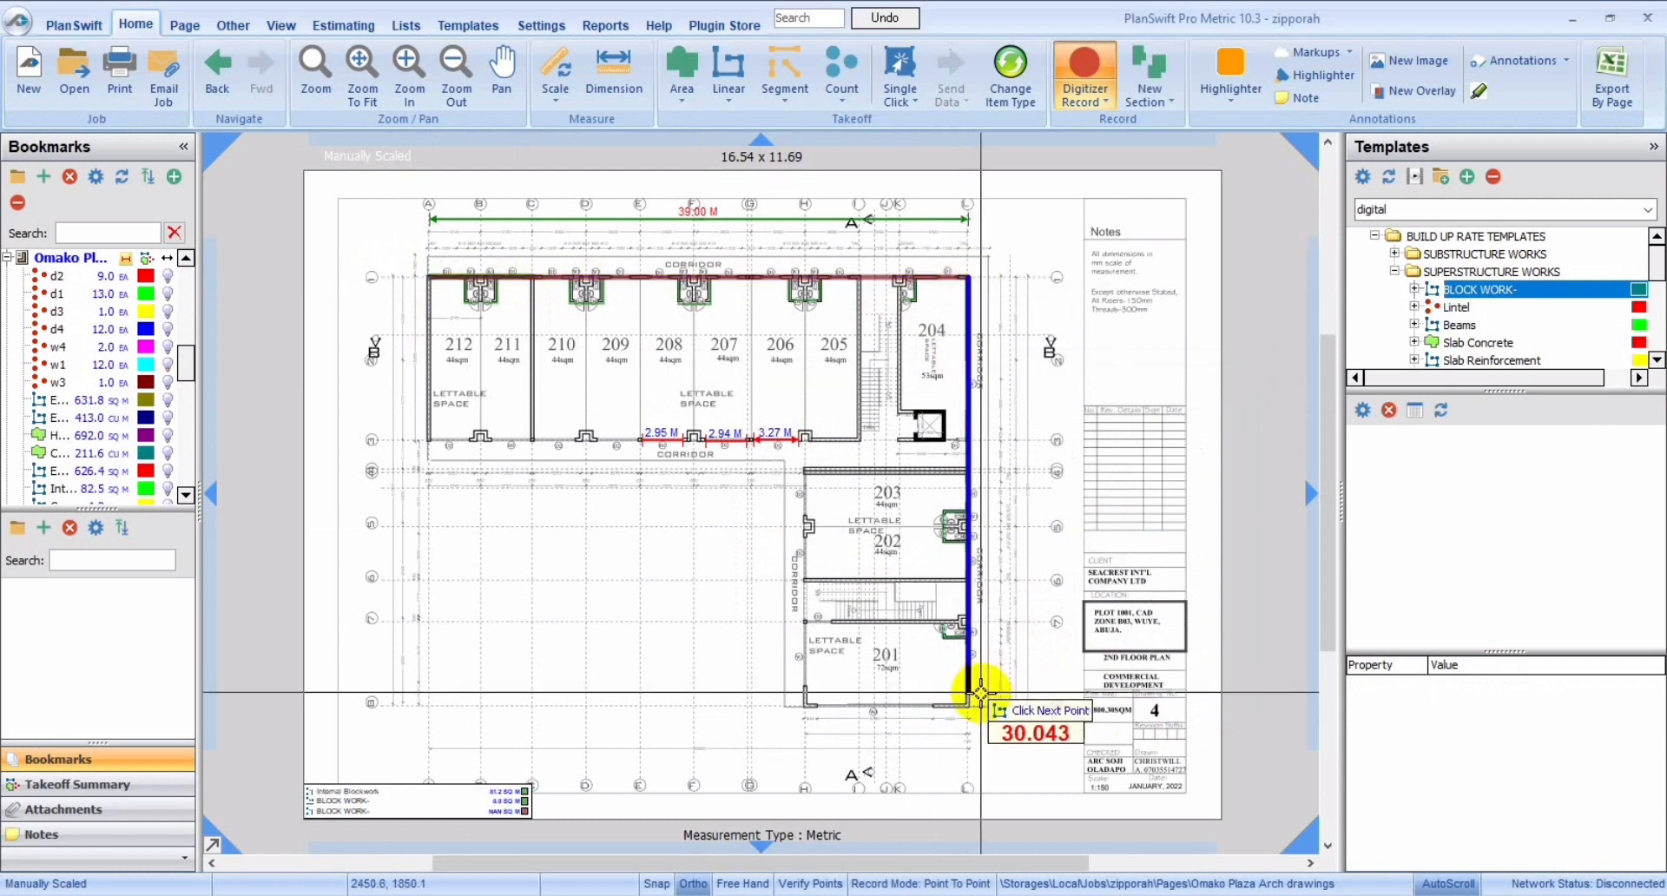
left_click(969, 703)
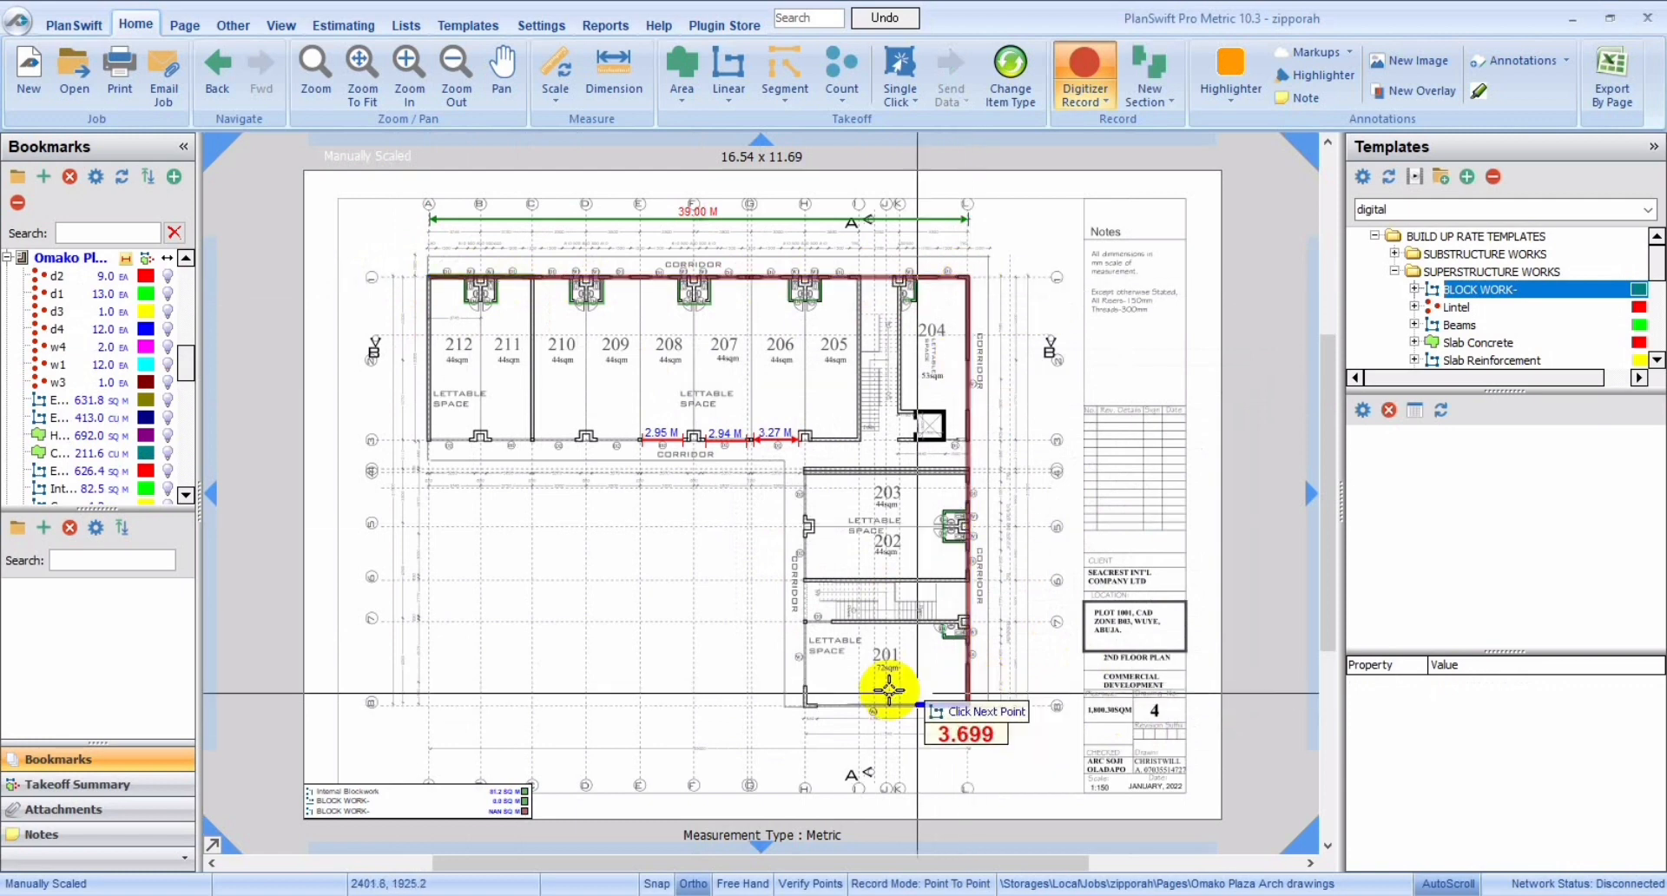
left_click(801, 705)
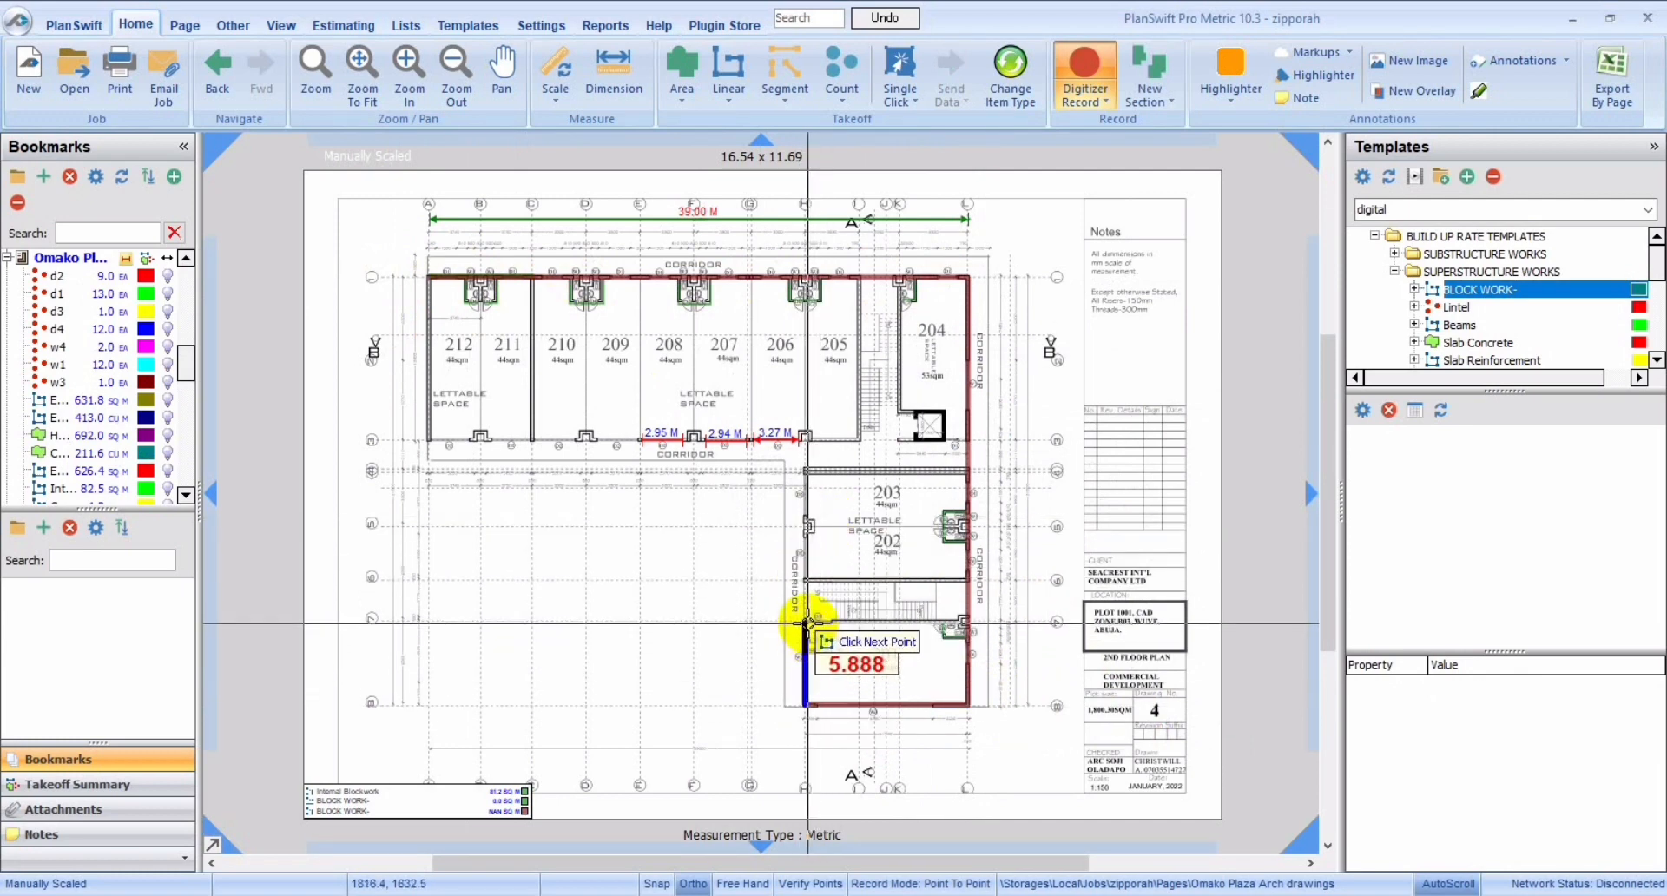
left_click(807, 623)
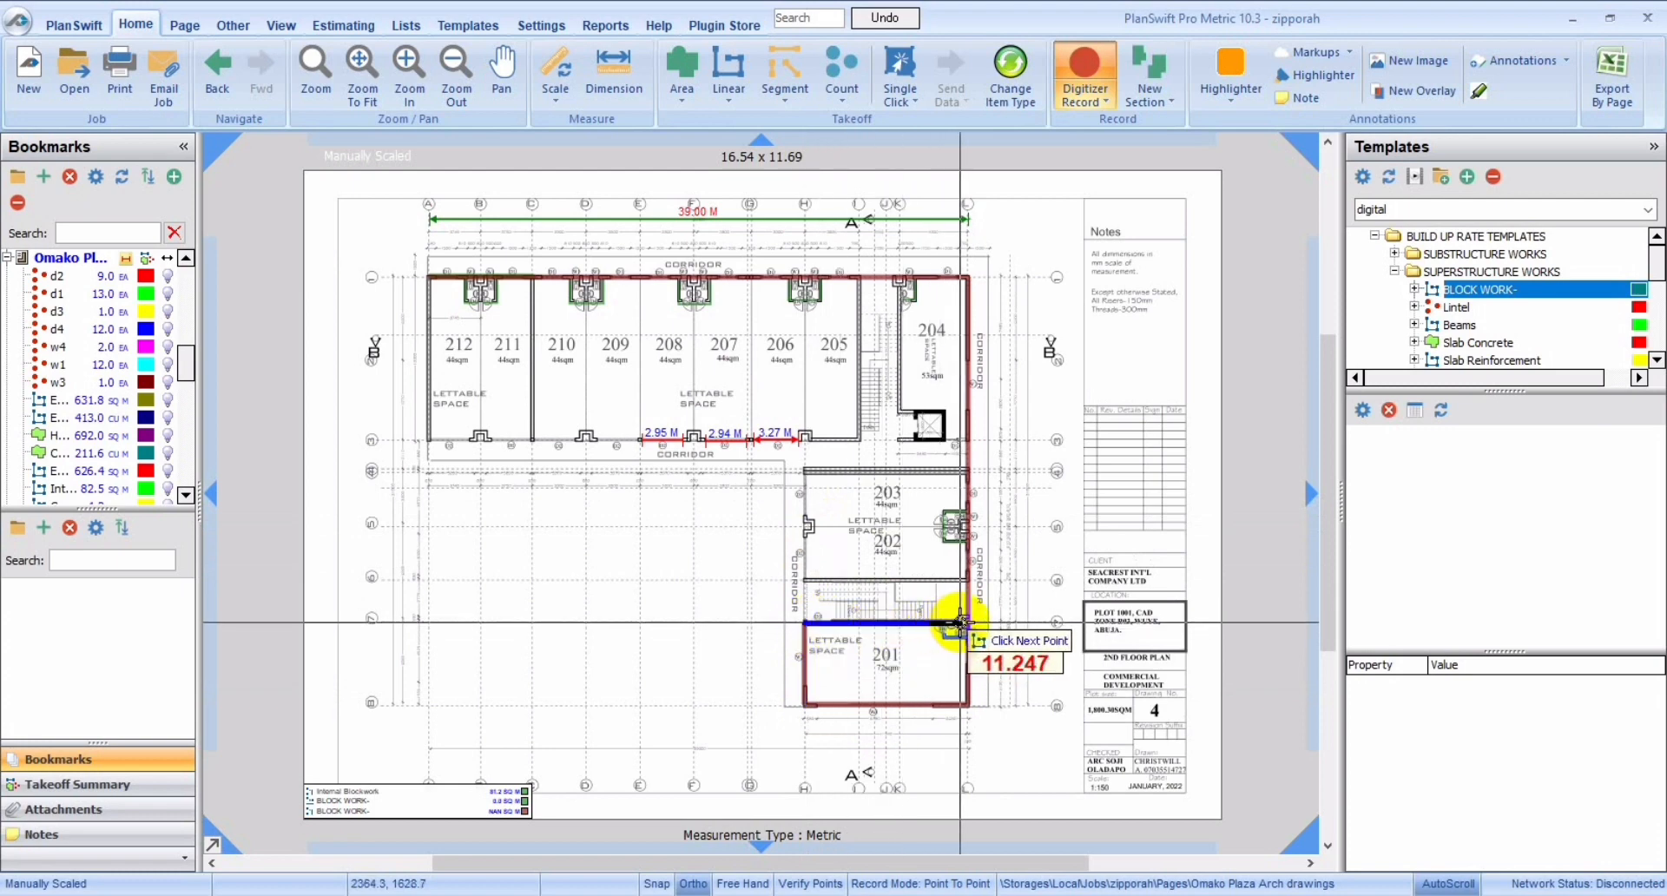
left_click(960, 622)
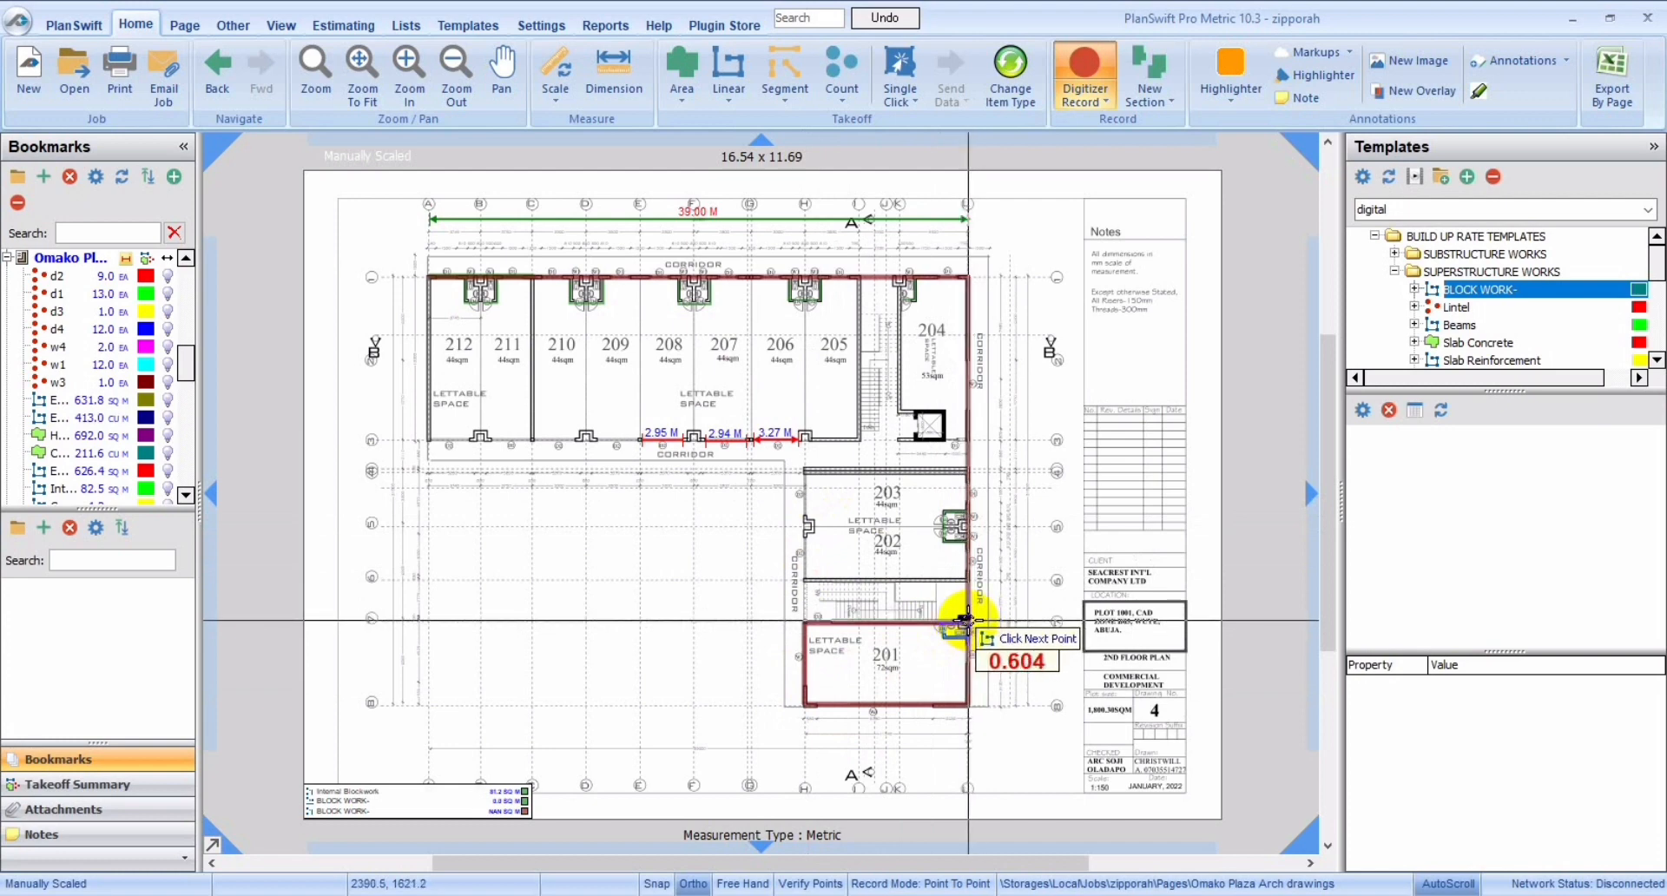
double_click(967, 619)
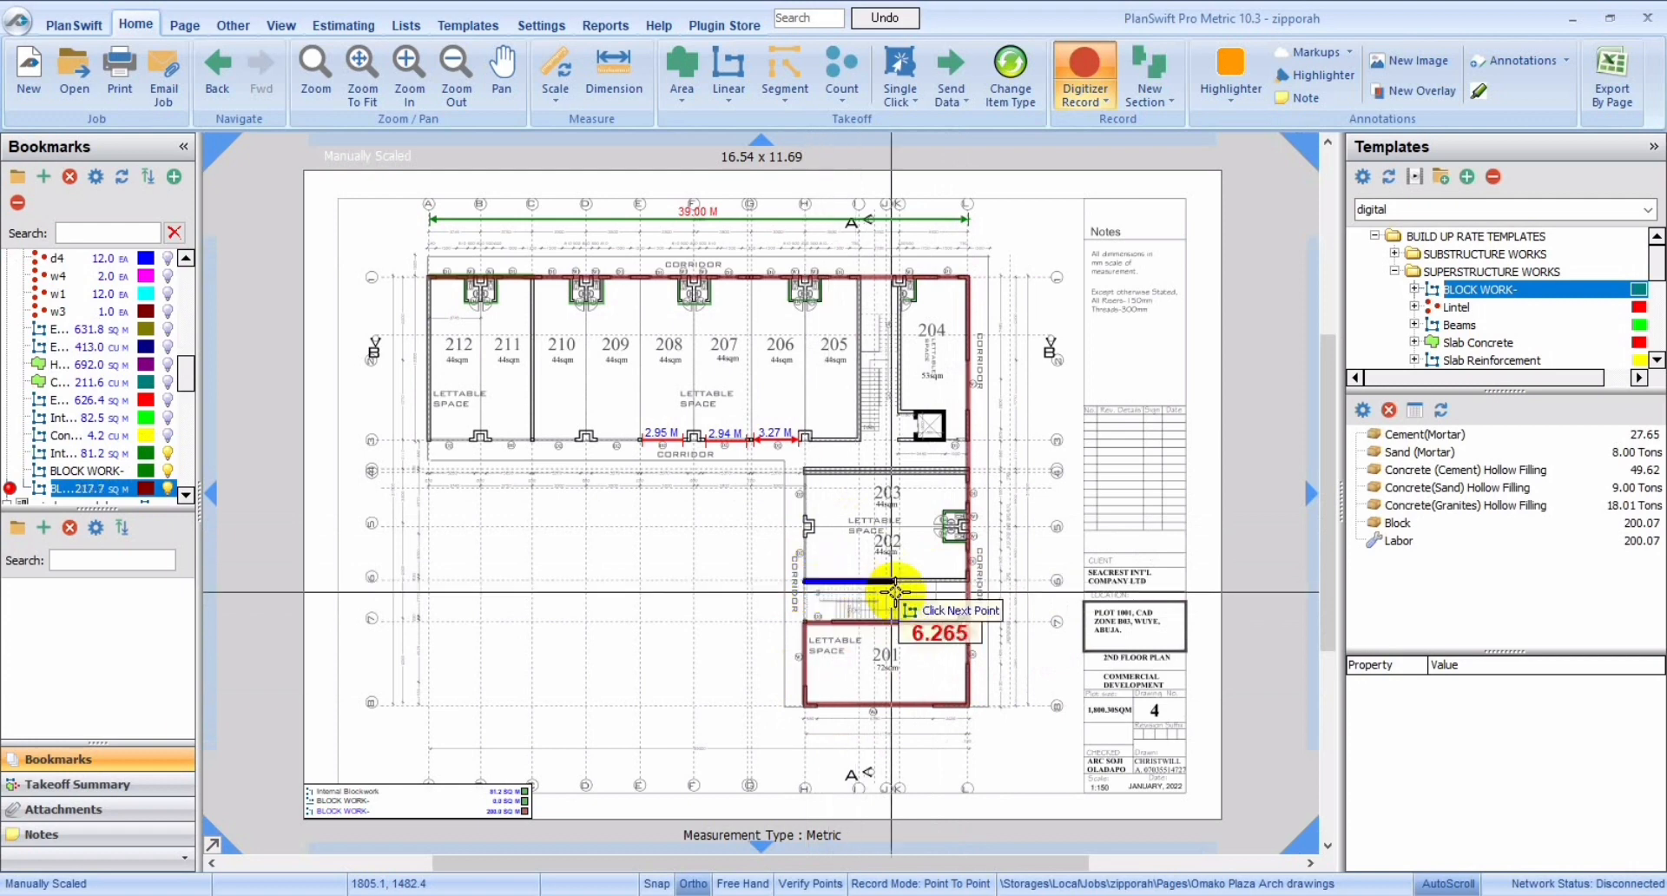
Step: Trace the stair-side, corridor-side and upper walls of units 202 and 203, including the parallel wall line above 203, each upper run about 11.85 m long
double_click(968, 580)
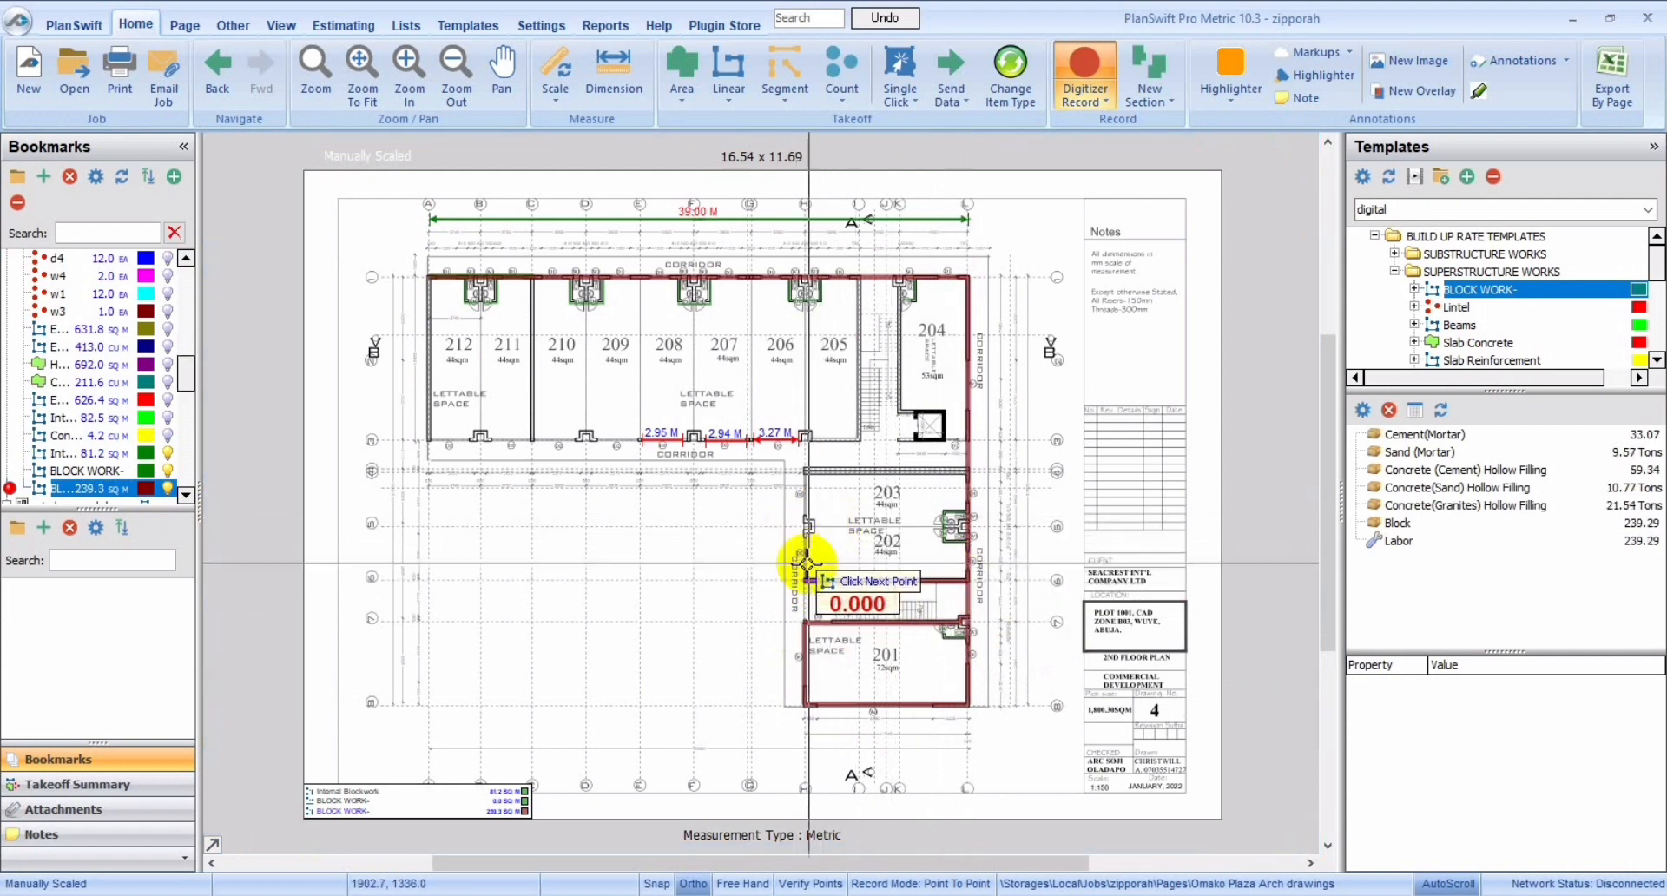
left_click(805, 578)
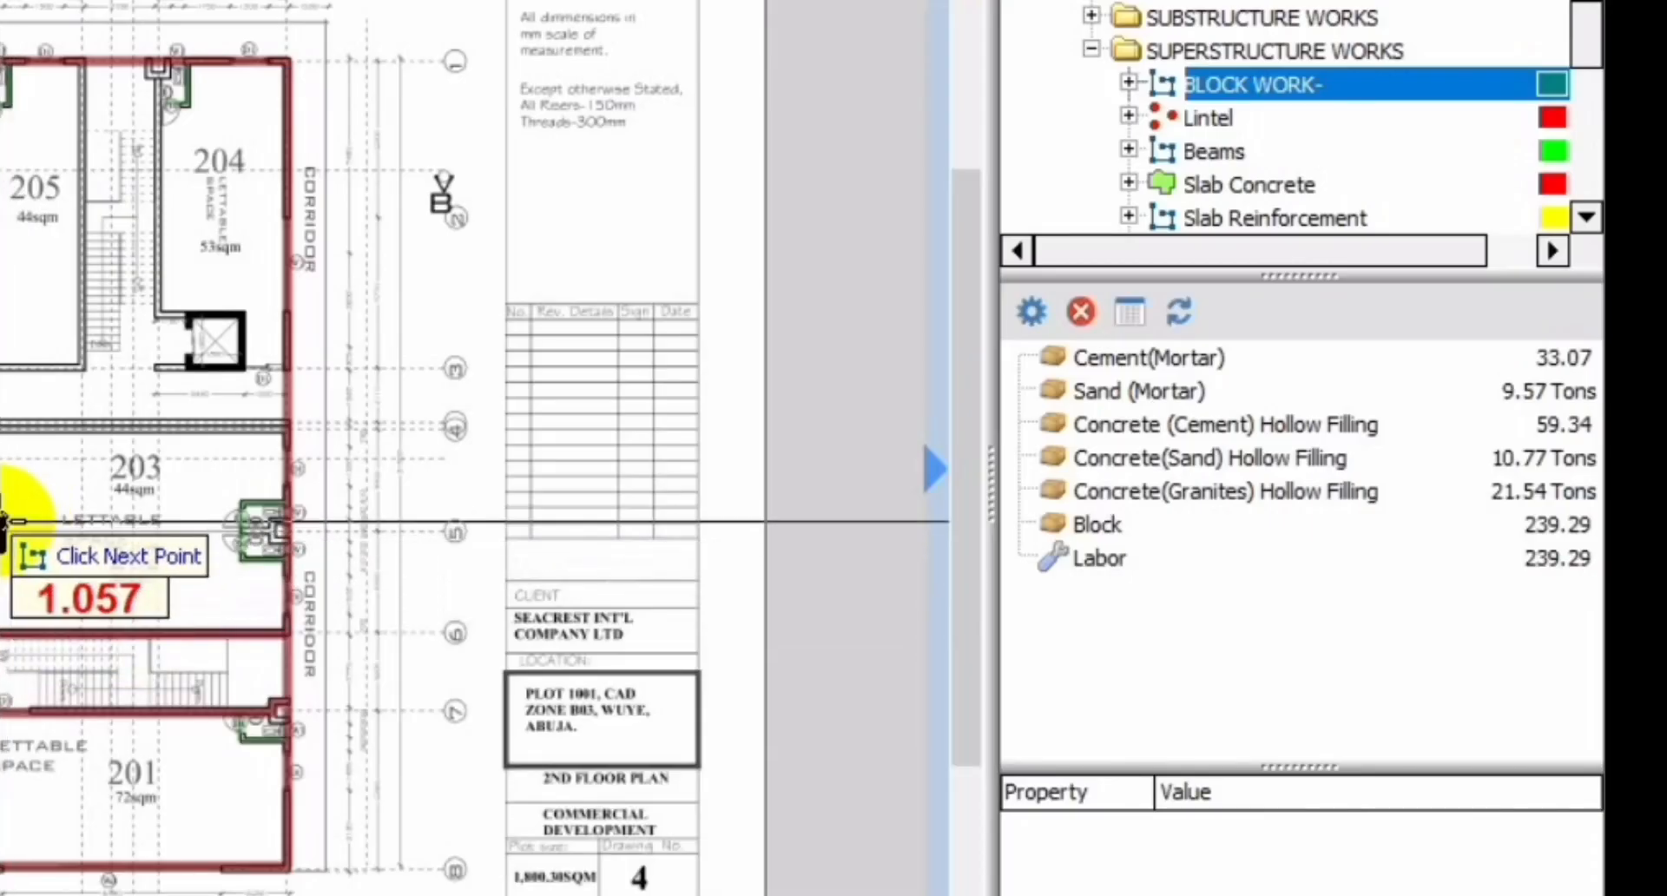
left_click(806, 521)
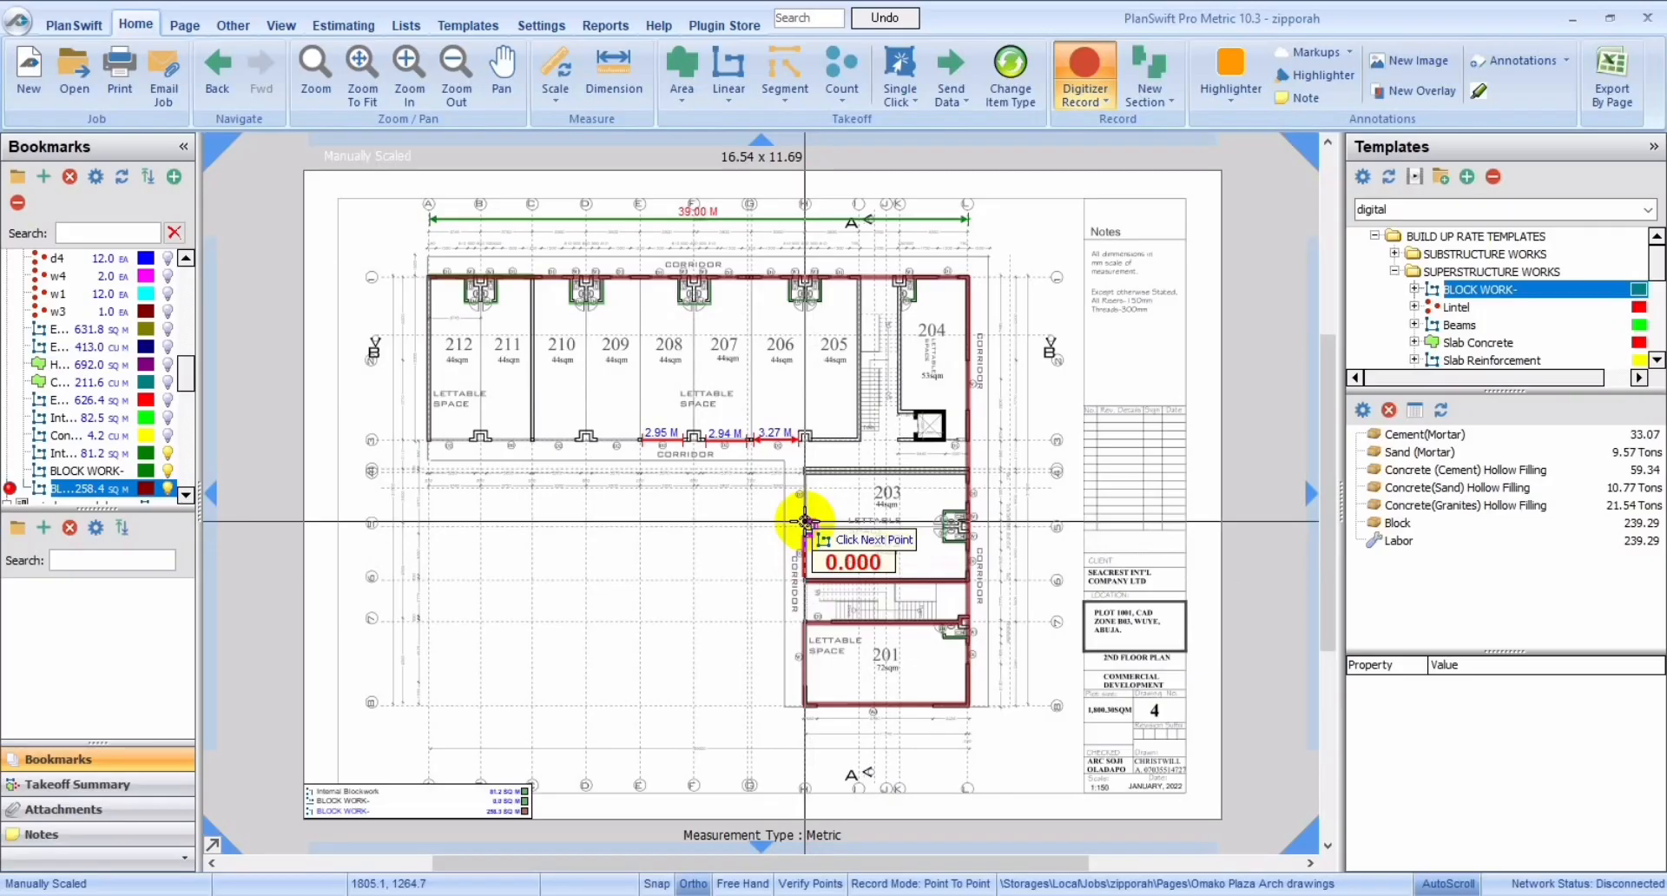
left_click(808, 475)
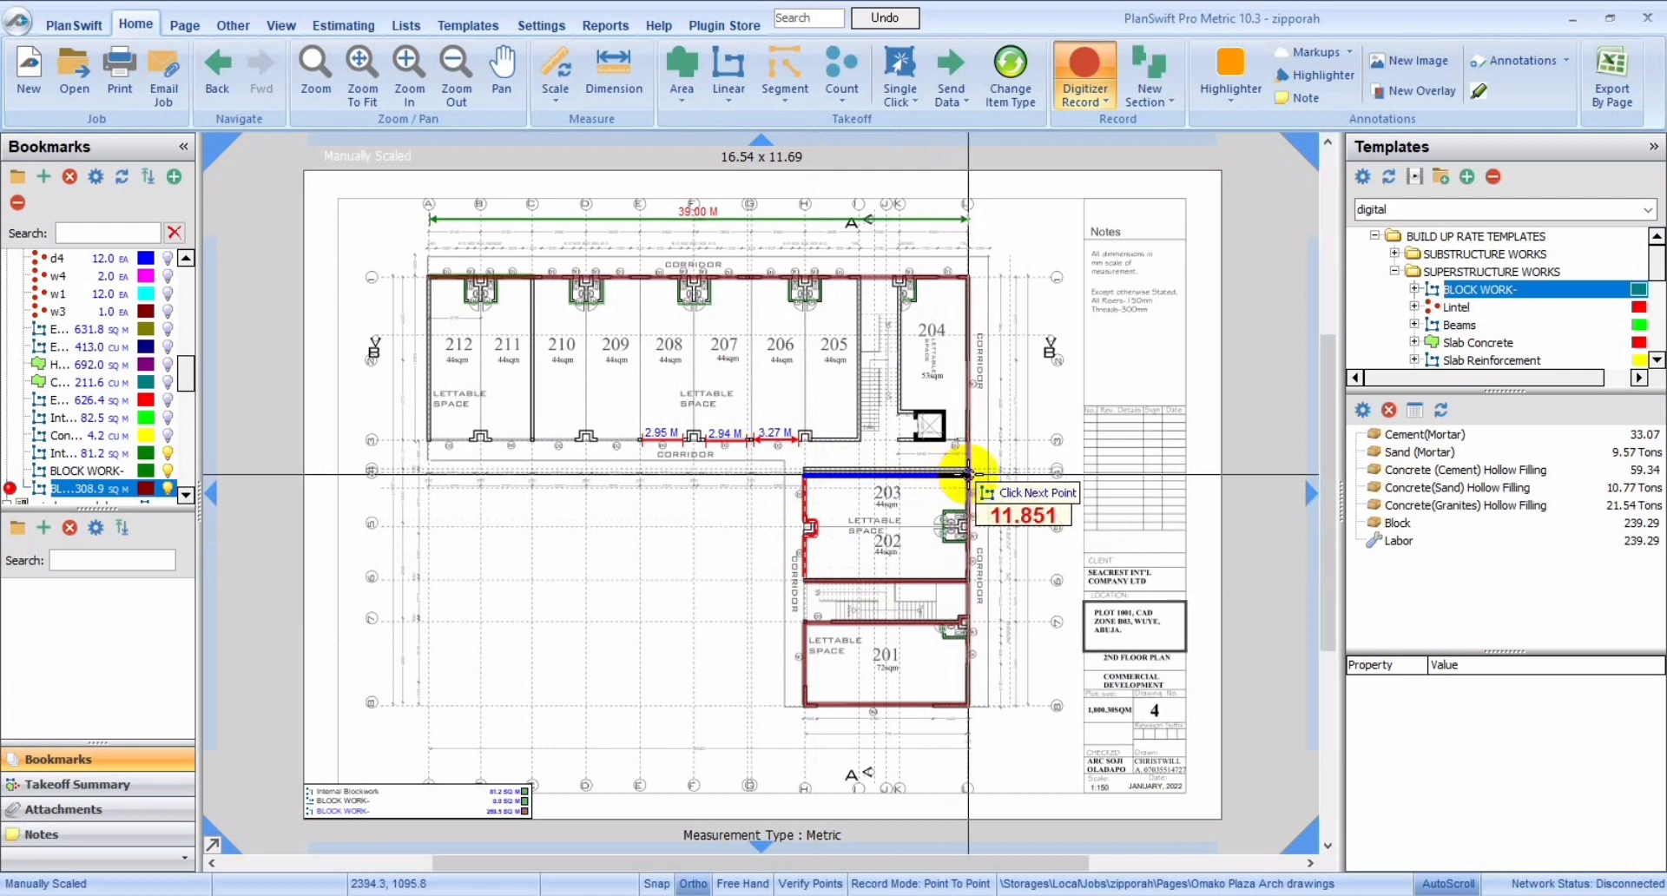
left_click(969, 474)
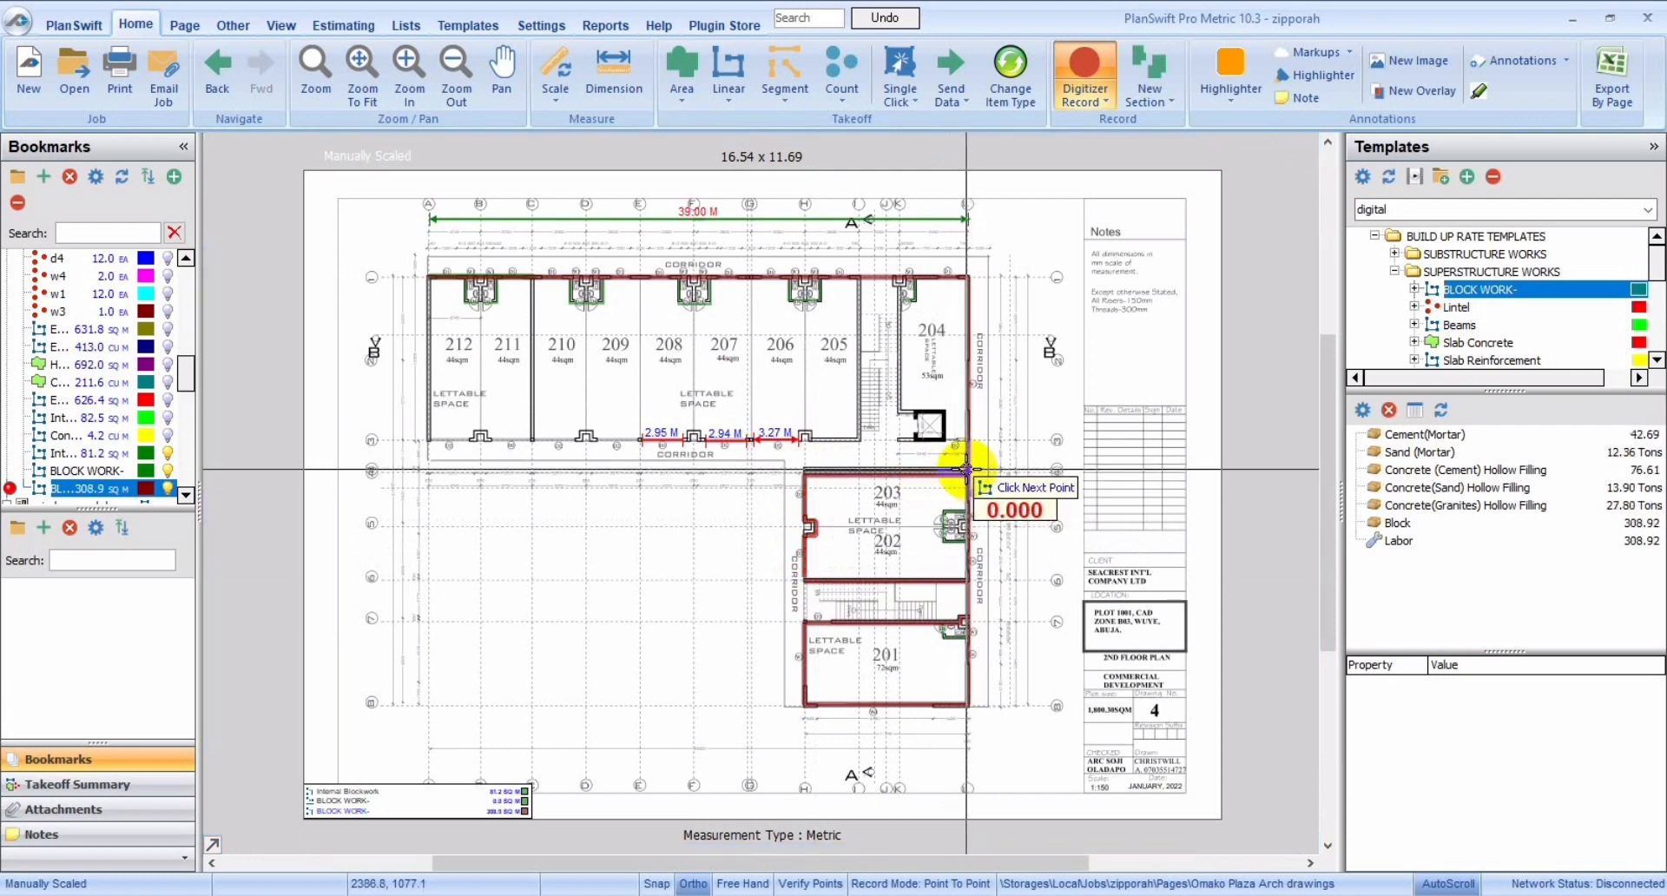
left_click(806, 470)
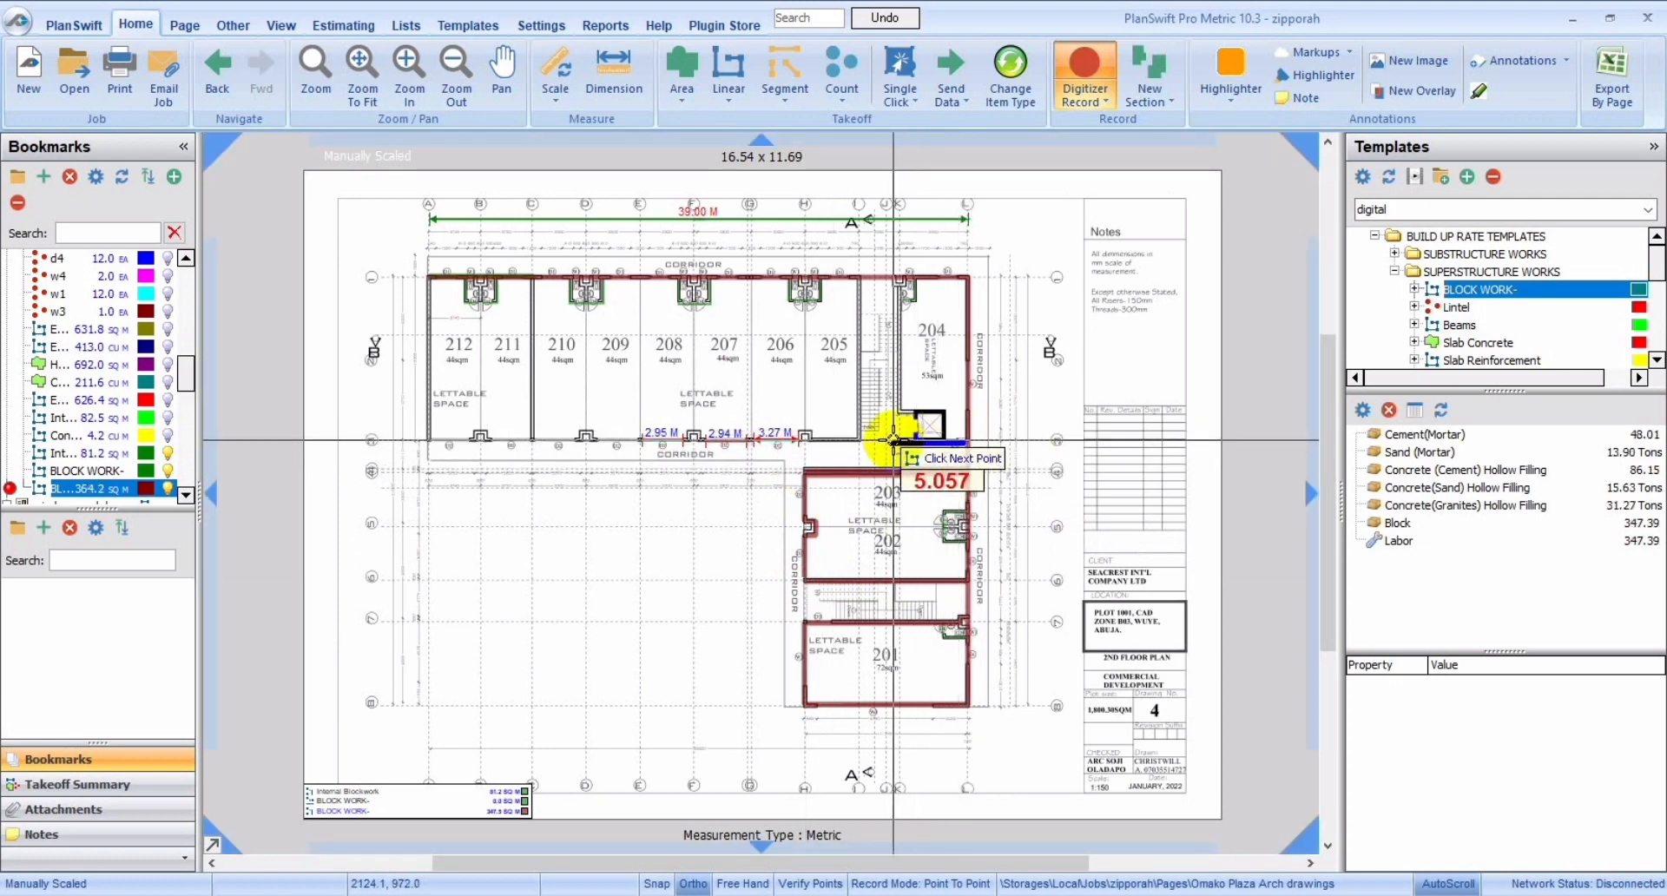
Step: Trace the blockwork along unit 204's lower wall and up its stair-side wall, plus a parallel stair-side line, each vertical run about 11 m long
left_click(904, 440)
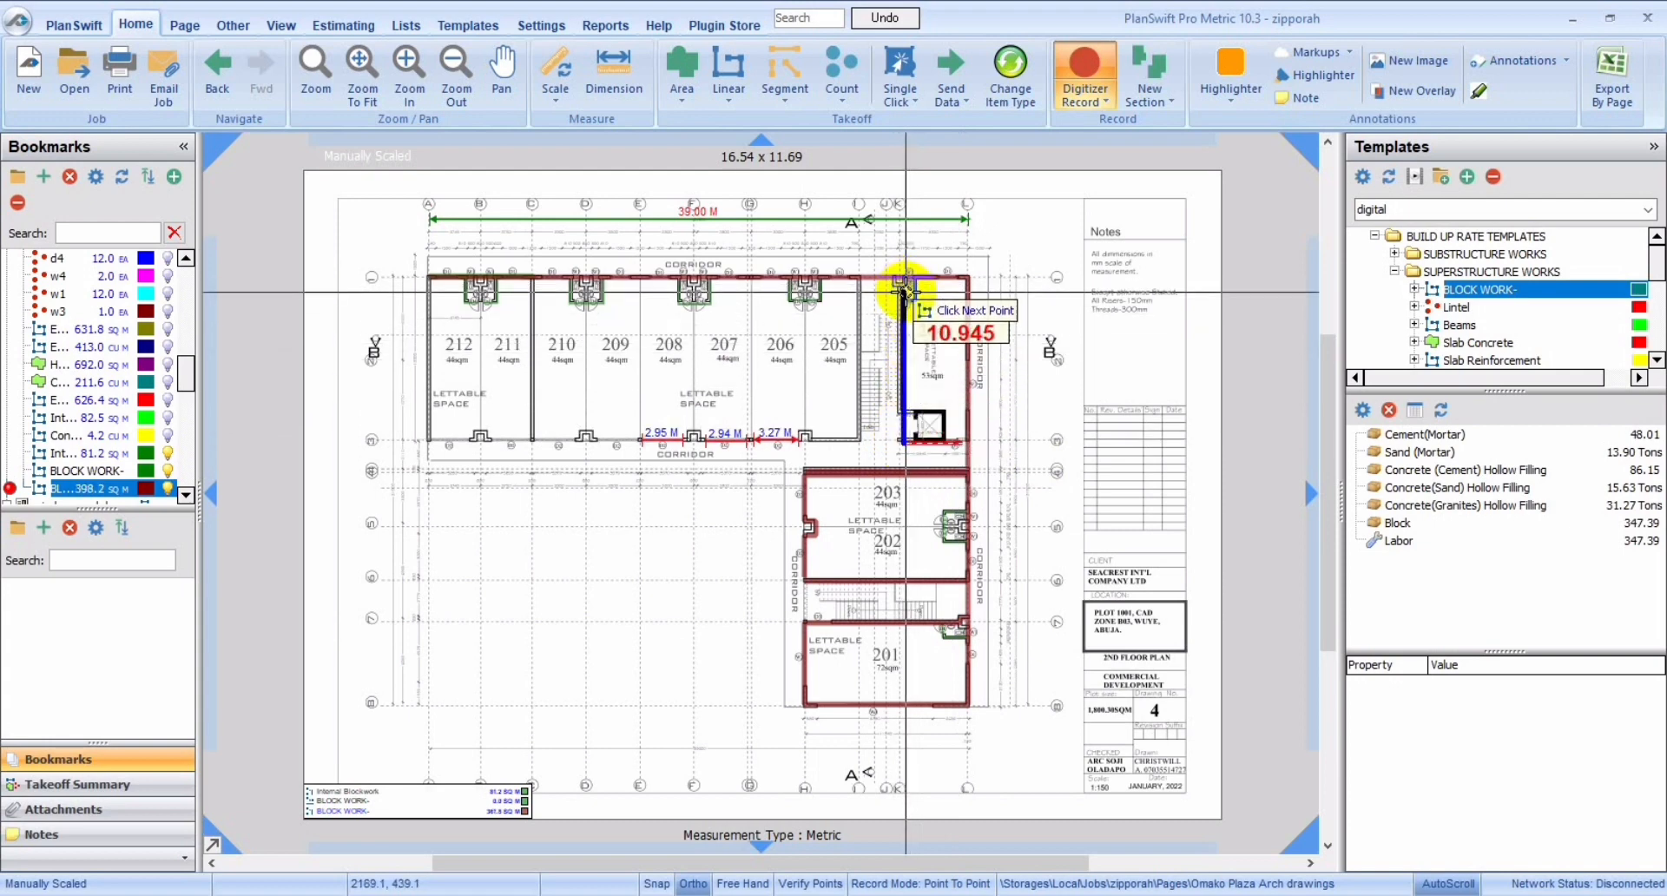
left_click(904, 285)
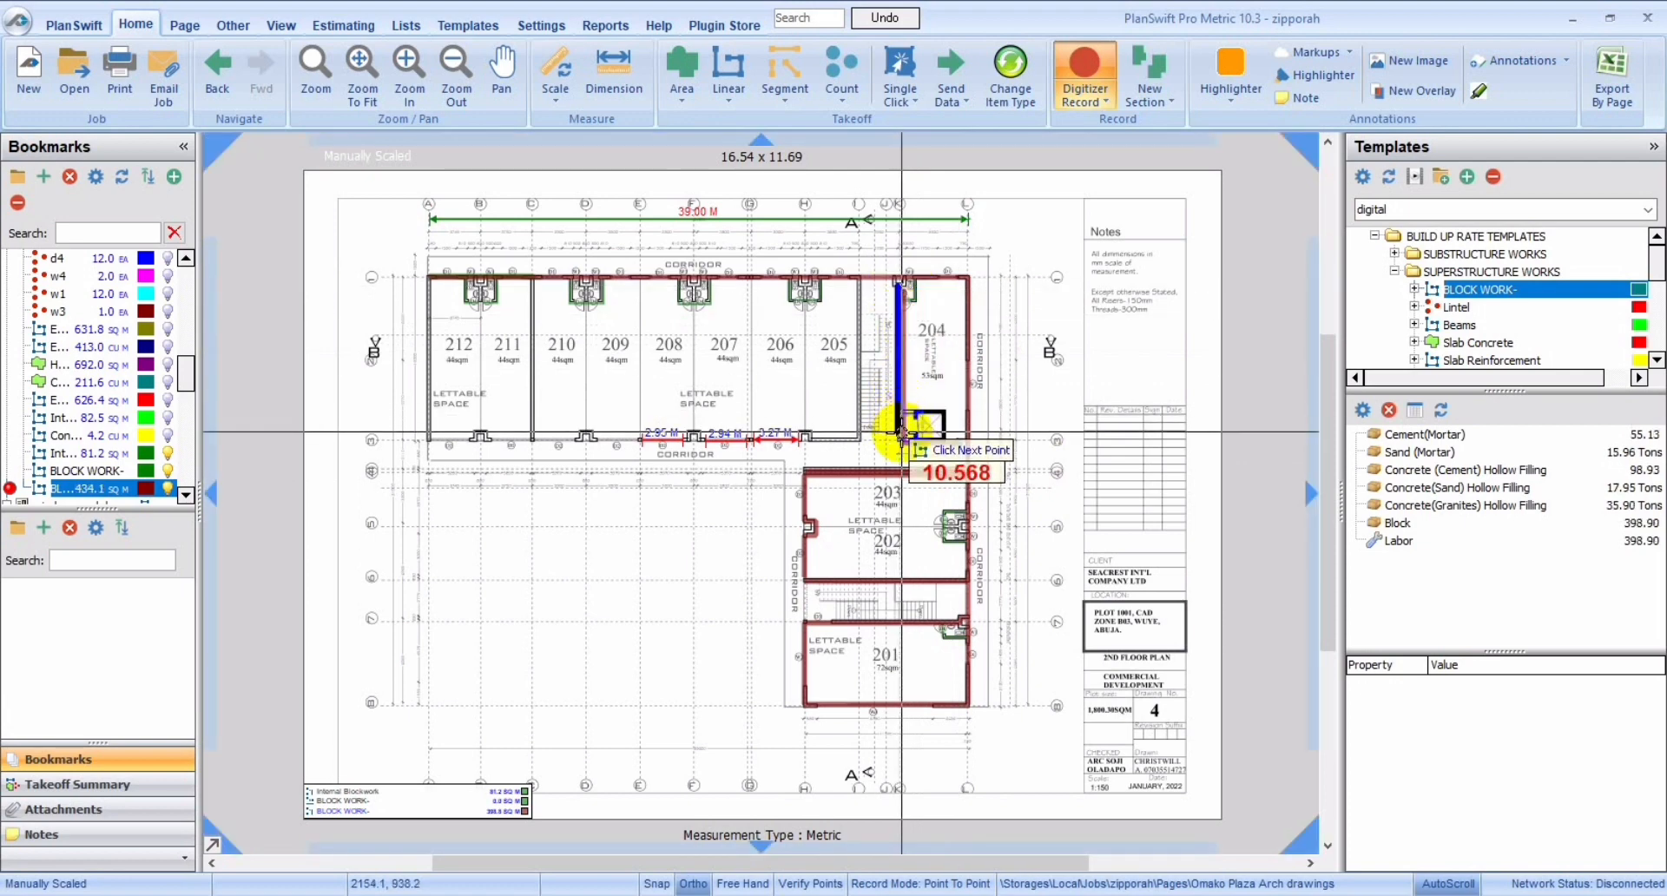
left_click(902, 440)
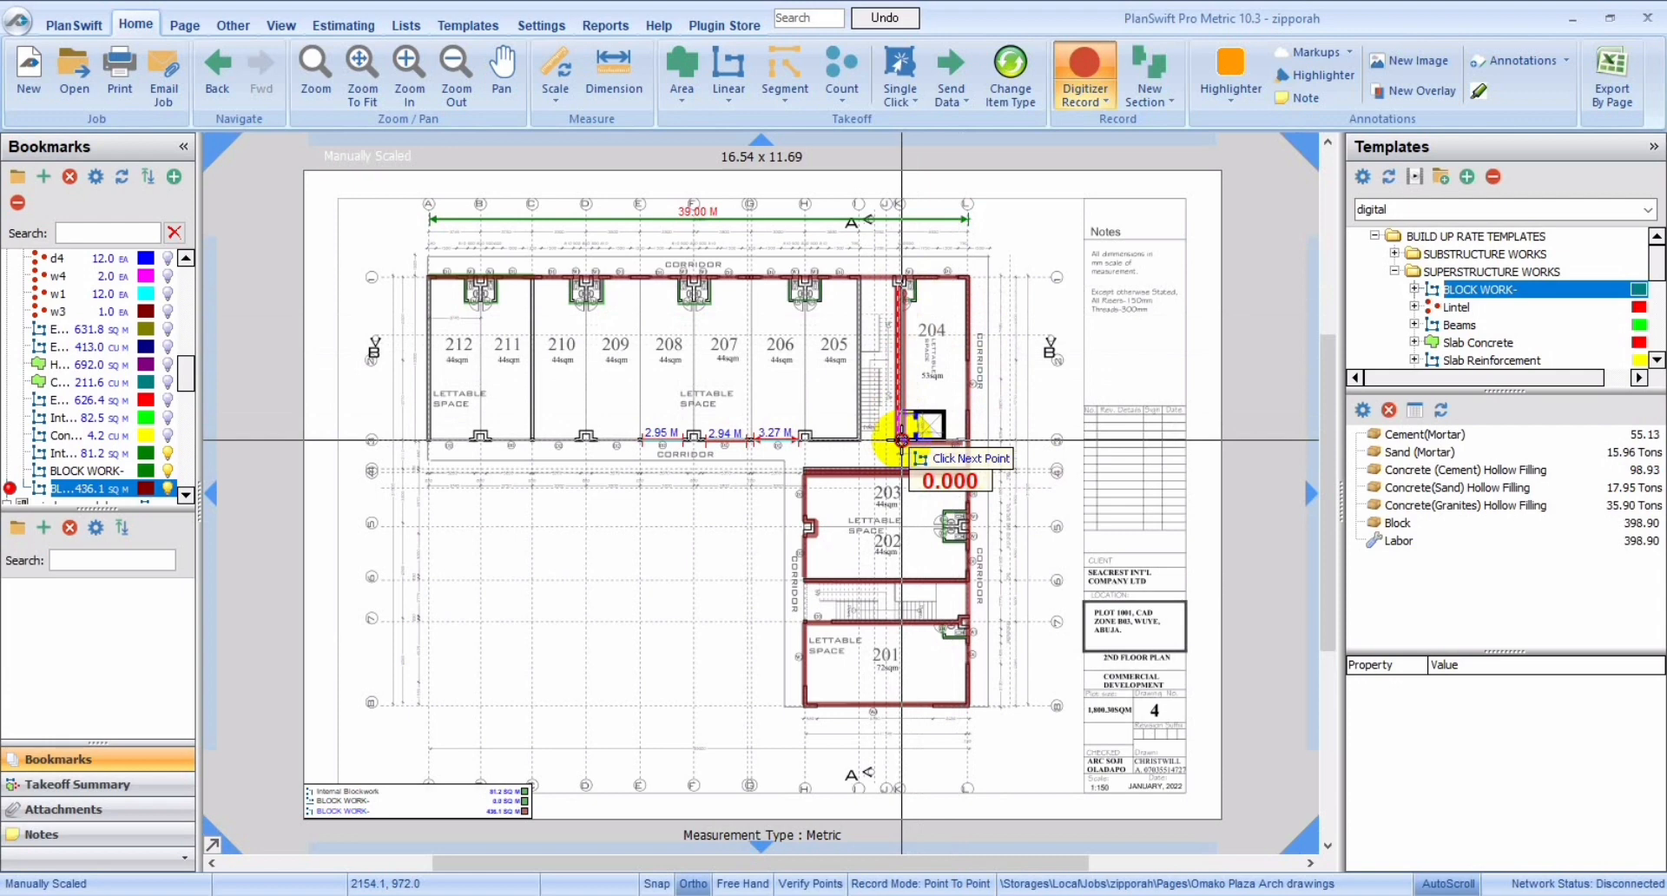
Step: Trace unit 205's stair-side wall, the roughly 31 m lower wall to grid A, the outer wall on grid A and the partition between 210 and 211
left_click(859, 282)
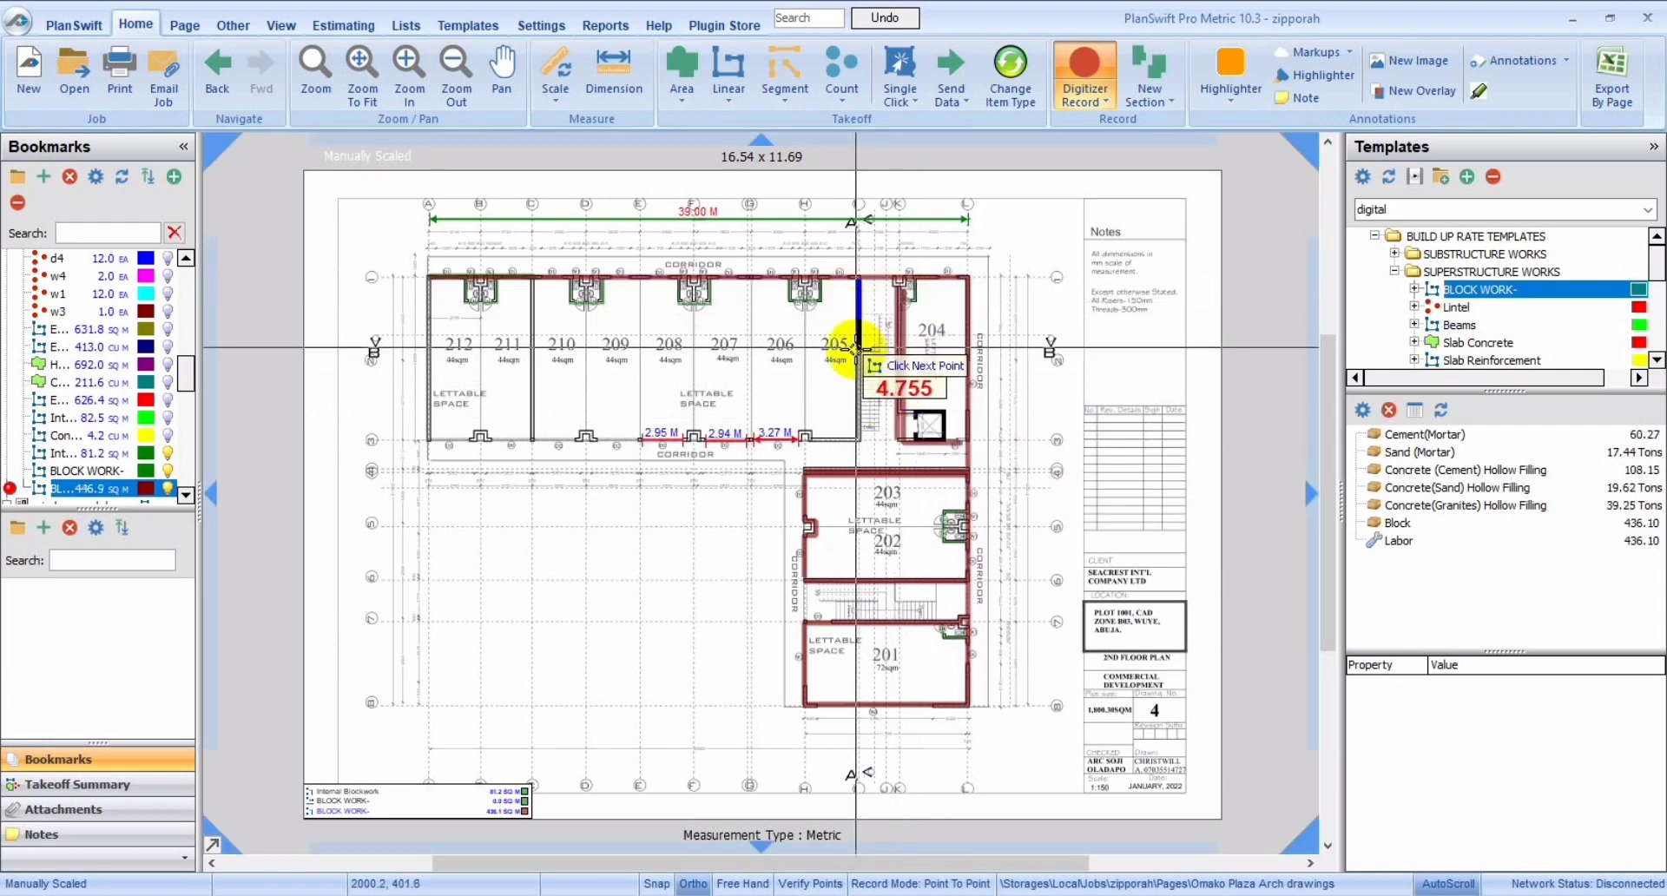
left_click(865, 439)
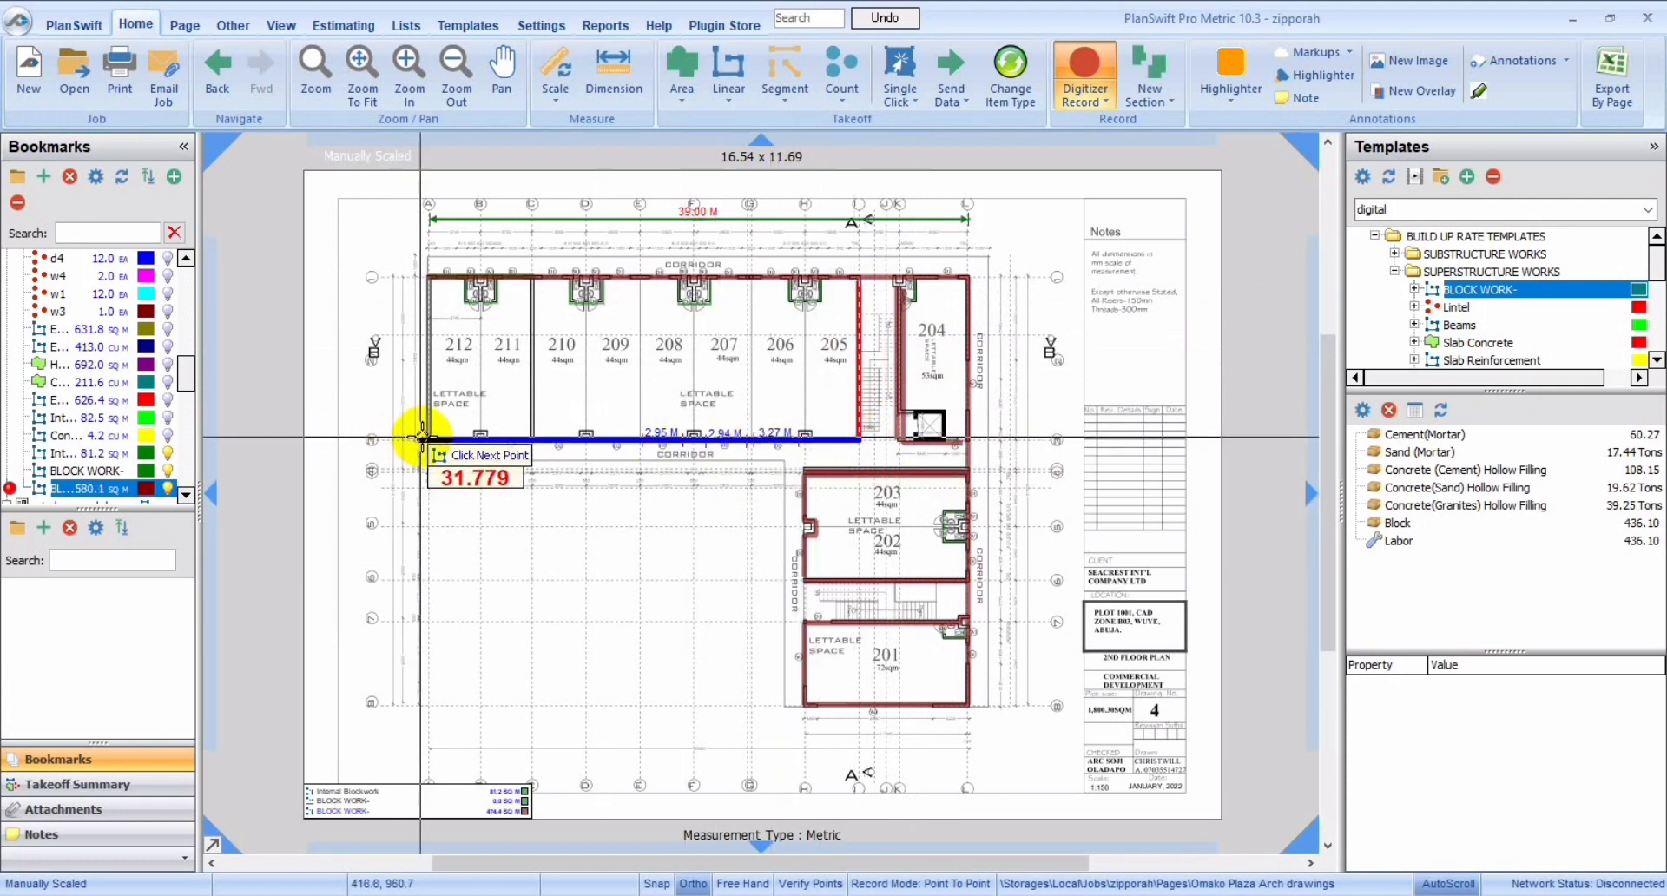
left_click(429, 437)
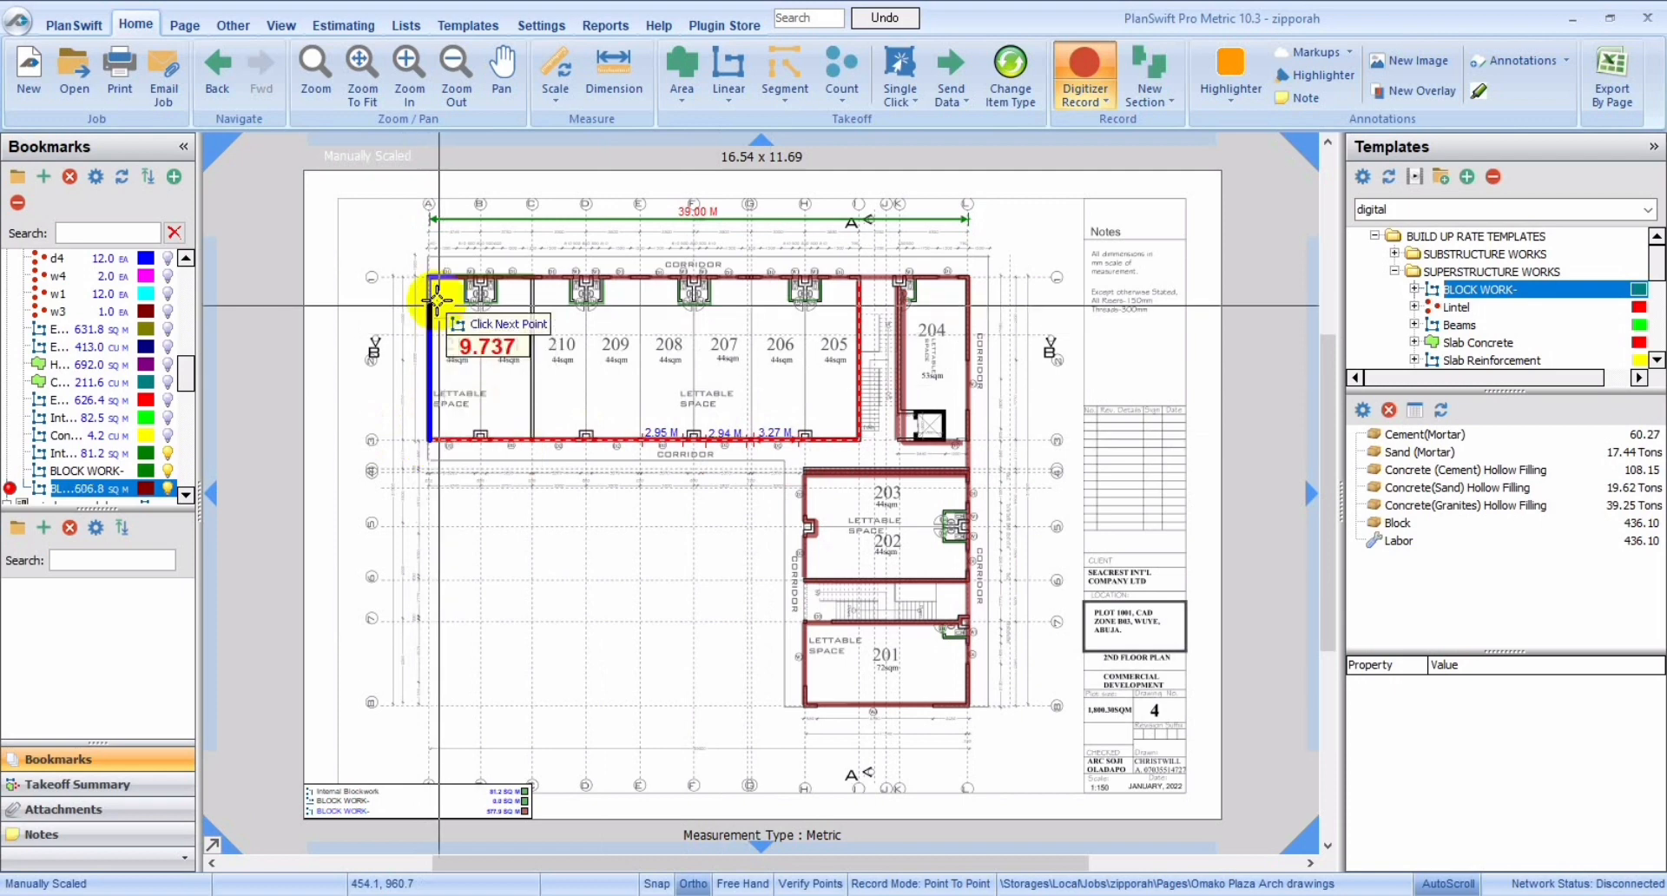
left_click(425, 277)
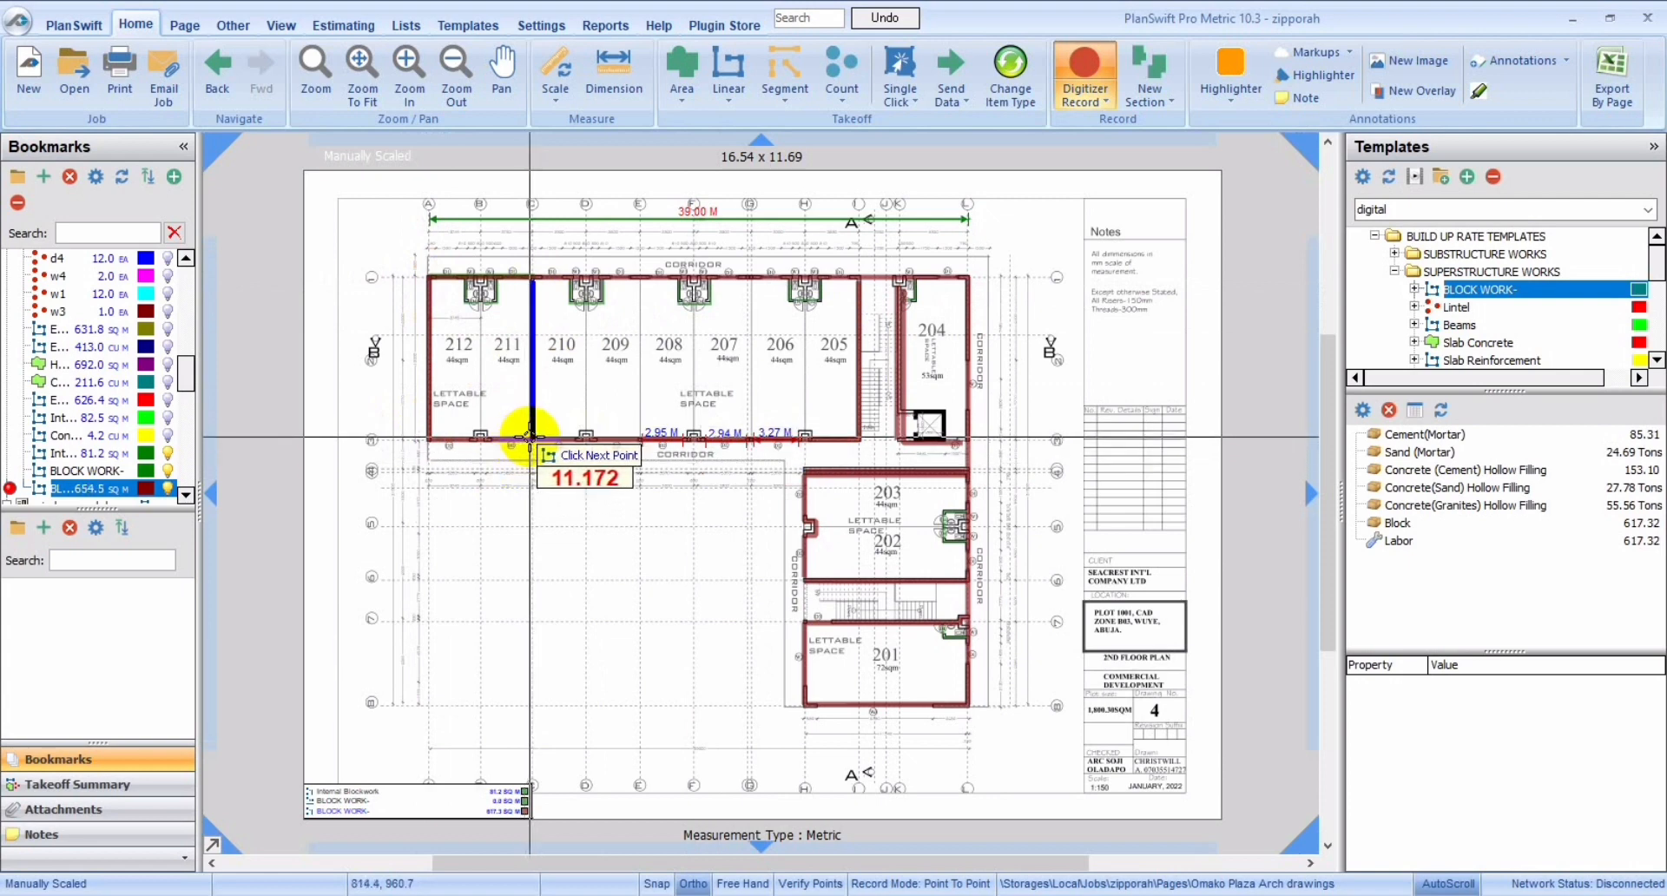
left_click(531, 437)
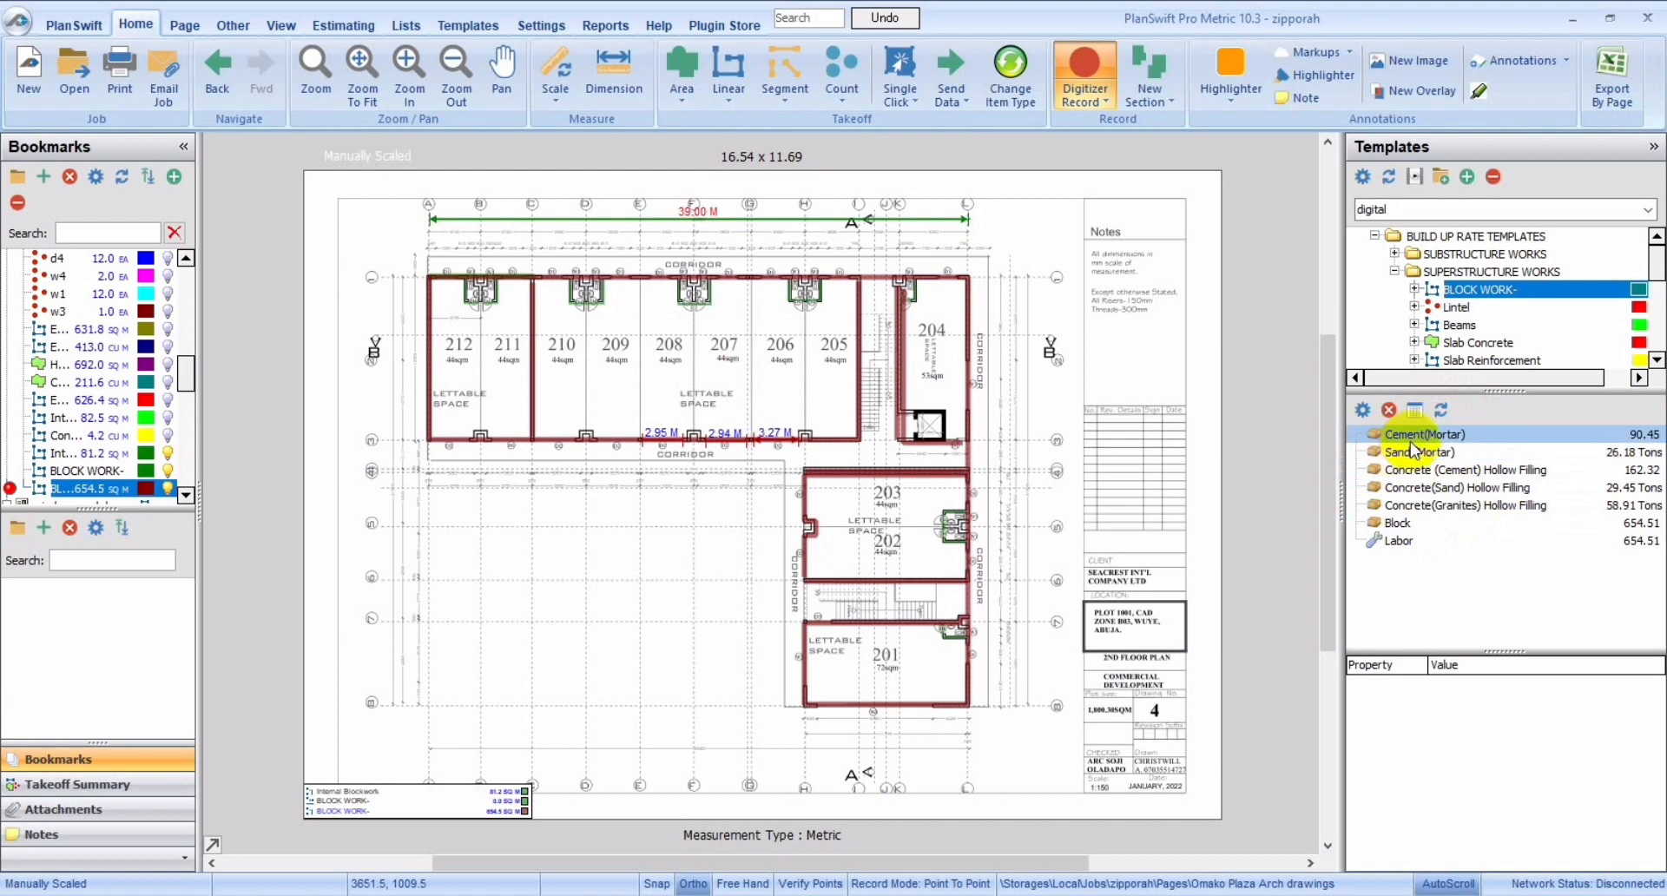
Step: Finish the blockwork recording and reselect the maroon BLOCK WORK- takeoff to examine its mortar, hollow filling, block and labor quantities
double_click(1631, 435)
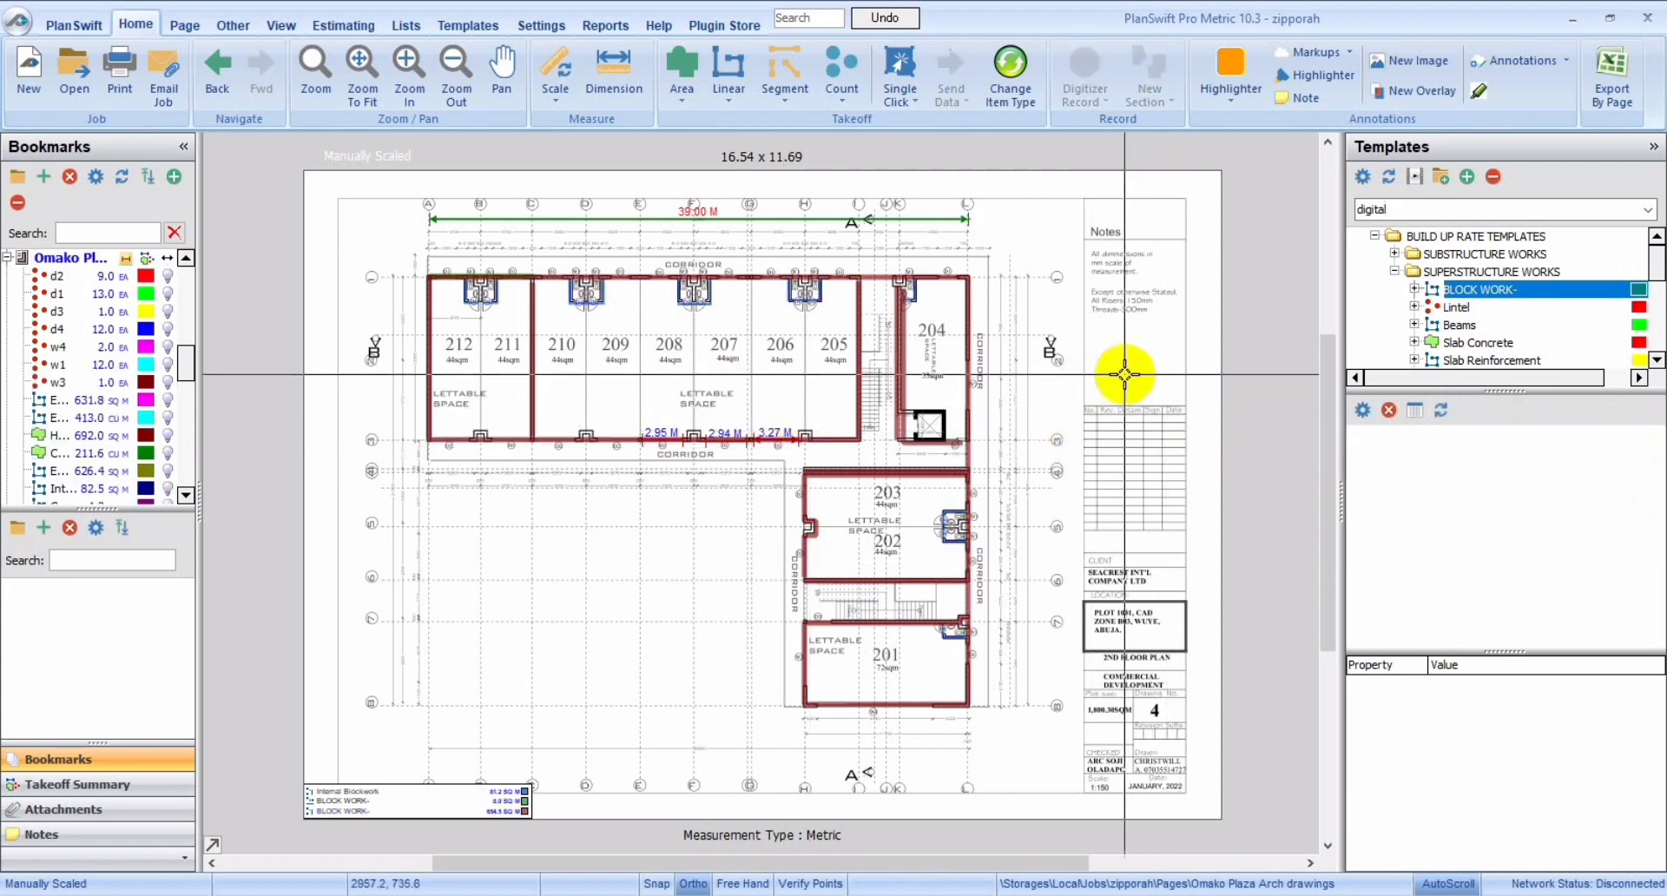
left_click(146, 386)
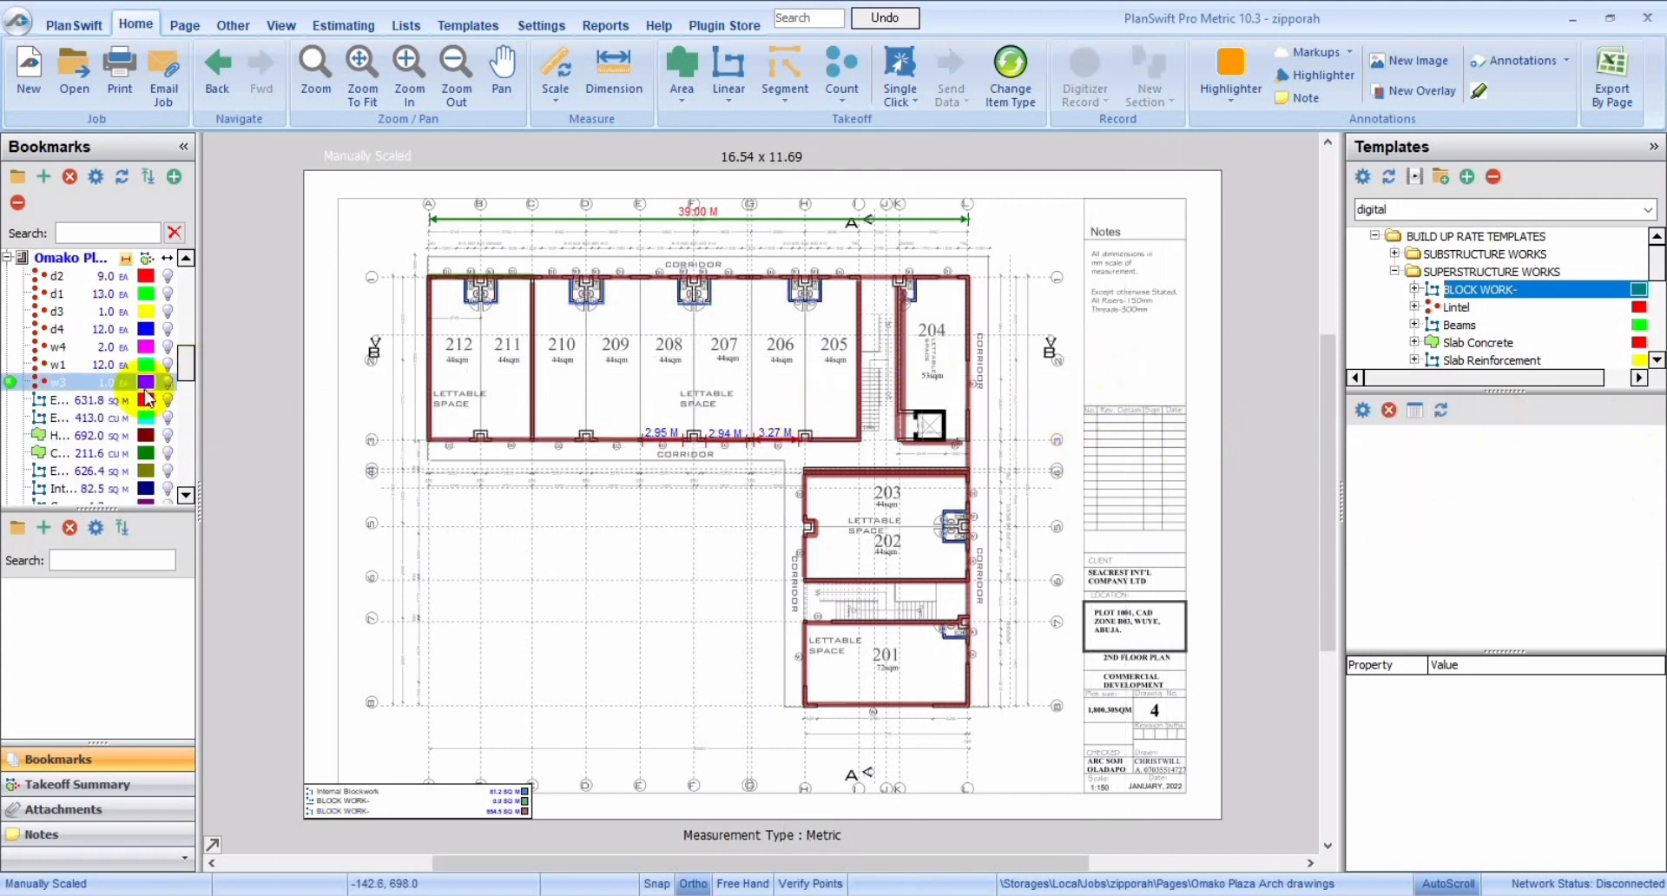
left_click(186, 496)
left_click(186, 496)
left_click(165, 489)
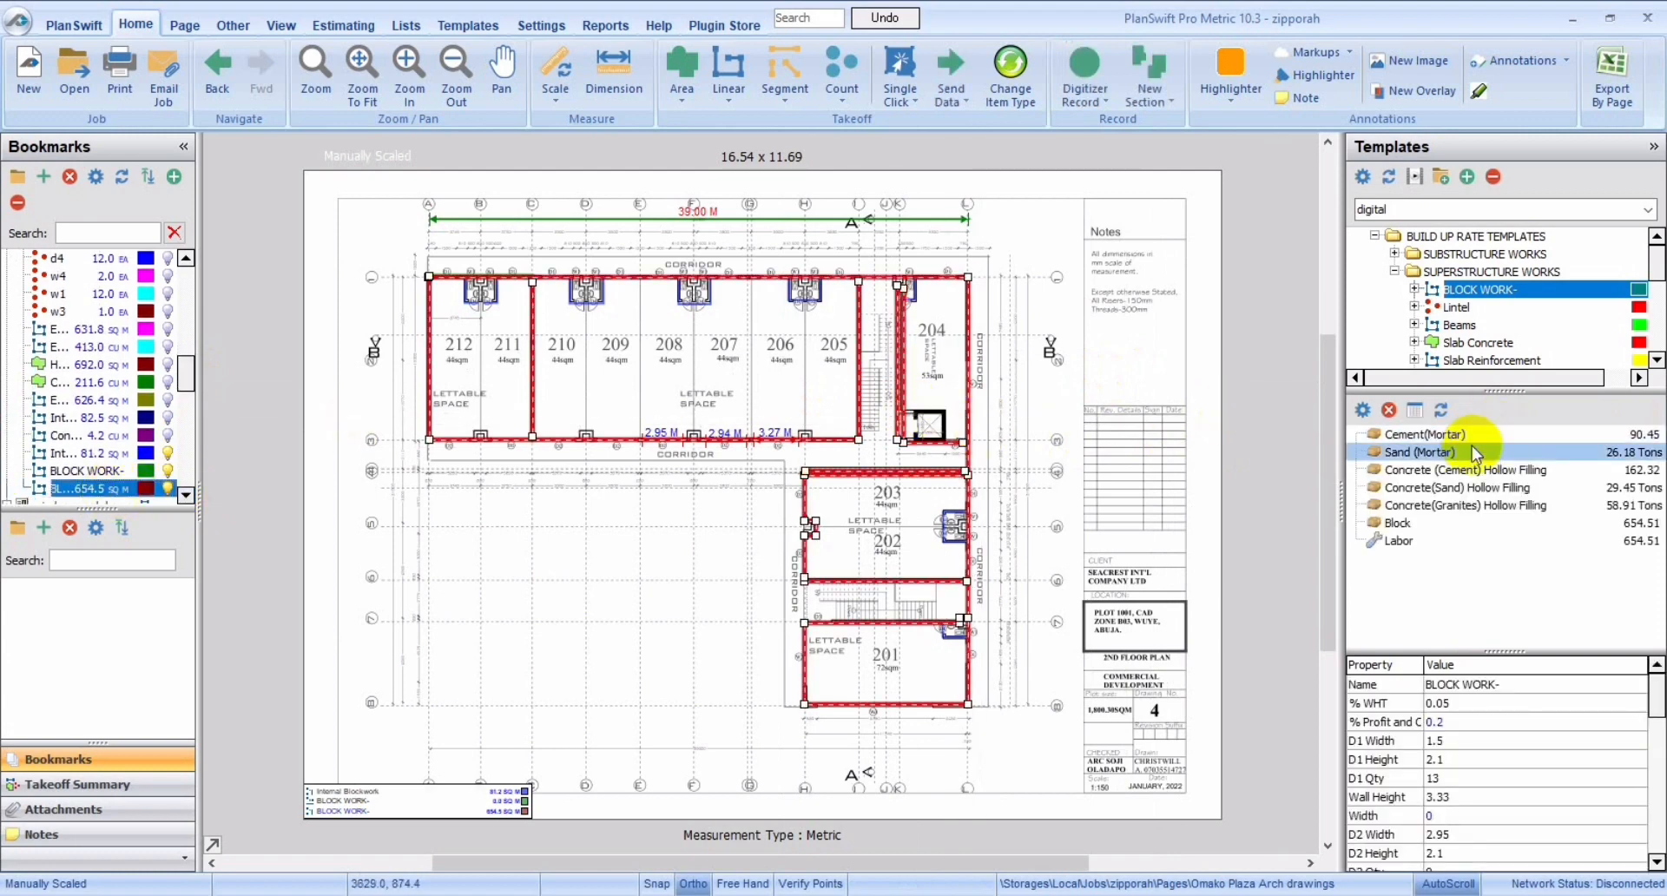
left_click(1485, 452)
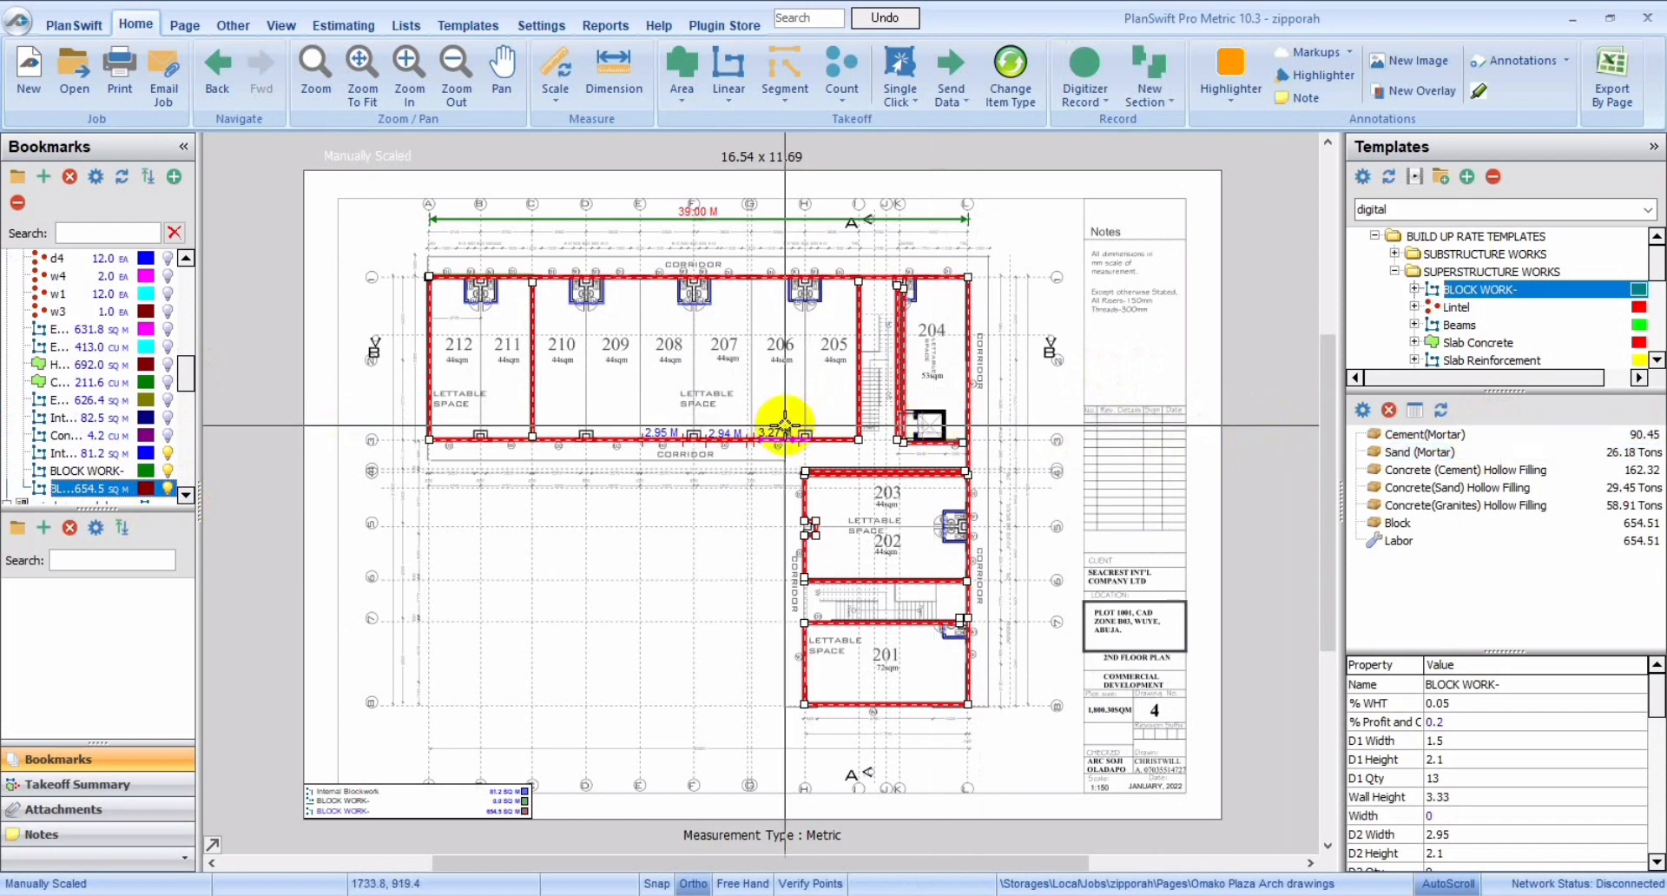
Step: Open the BLOCK WORK- takeoff's input properties and set the block's Cost/Block to 200
double_click(102, 492)
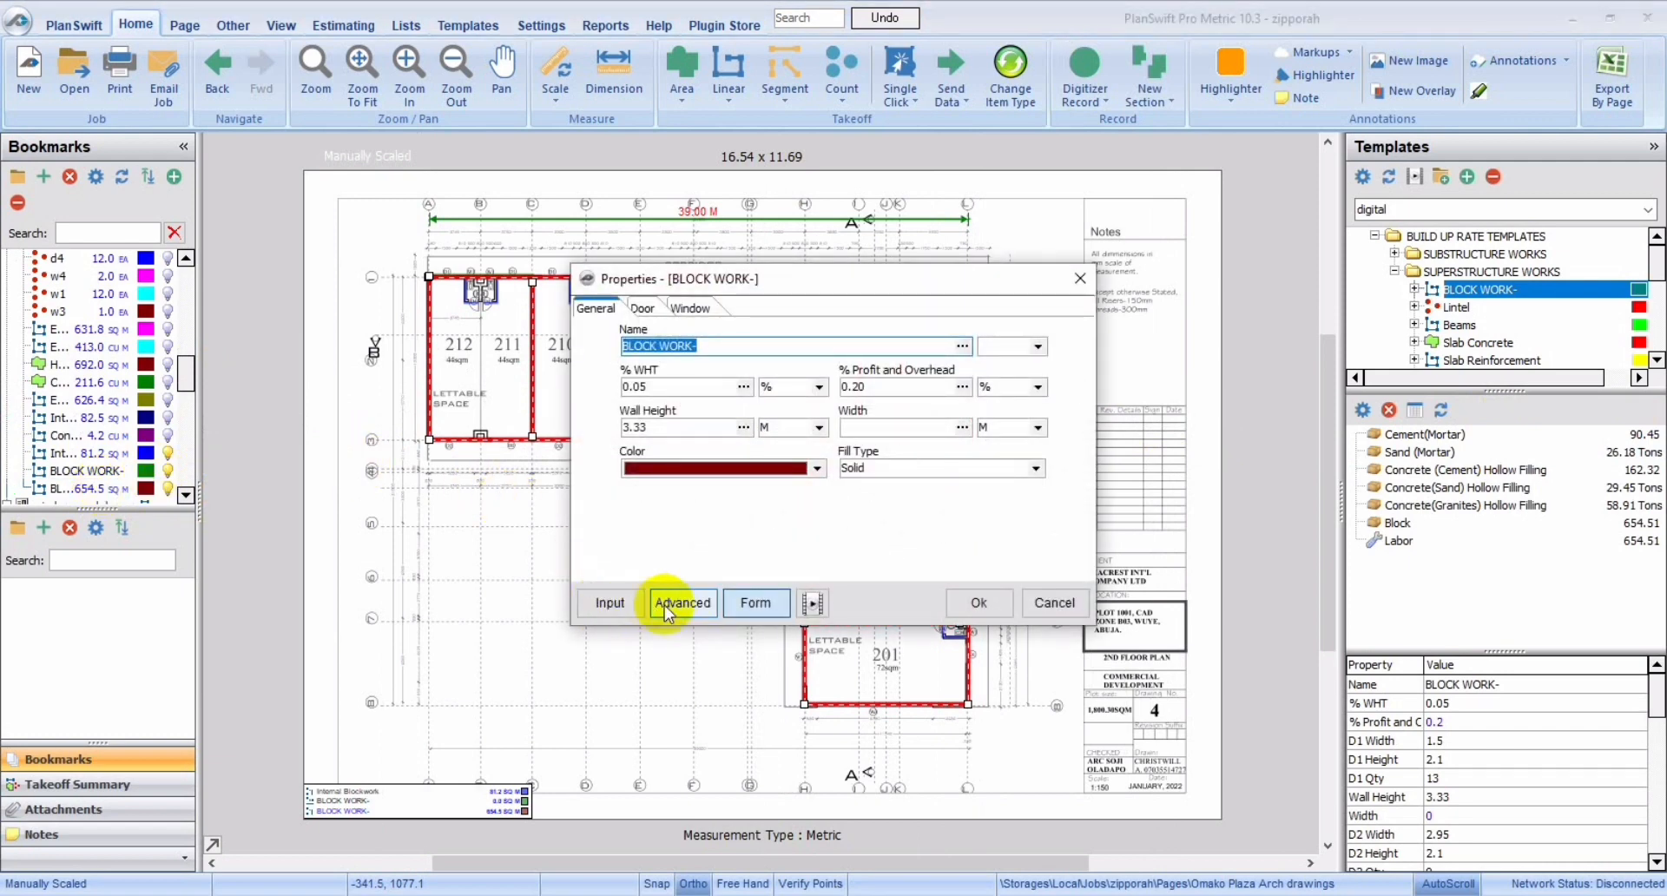
left_click(610, 602)
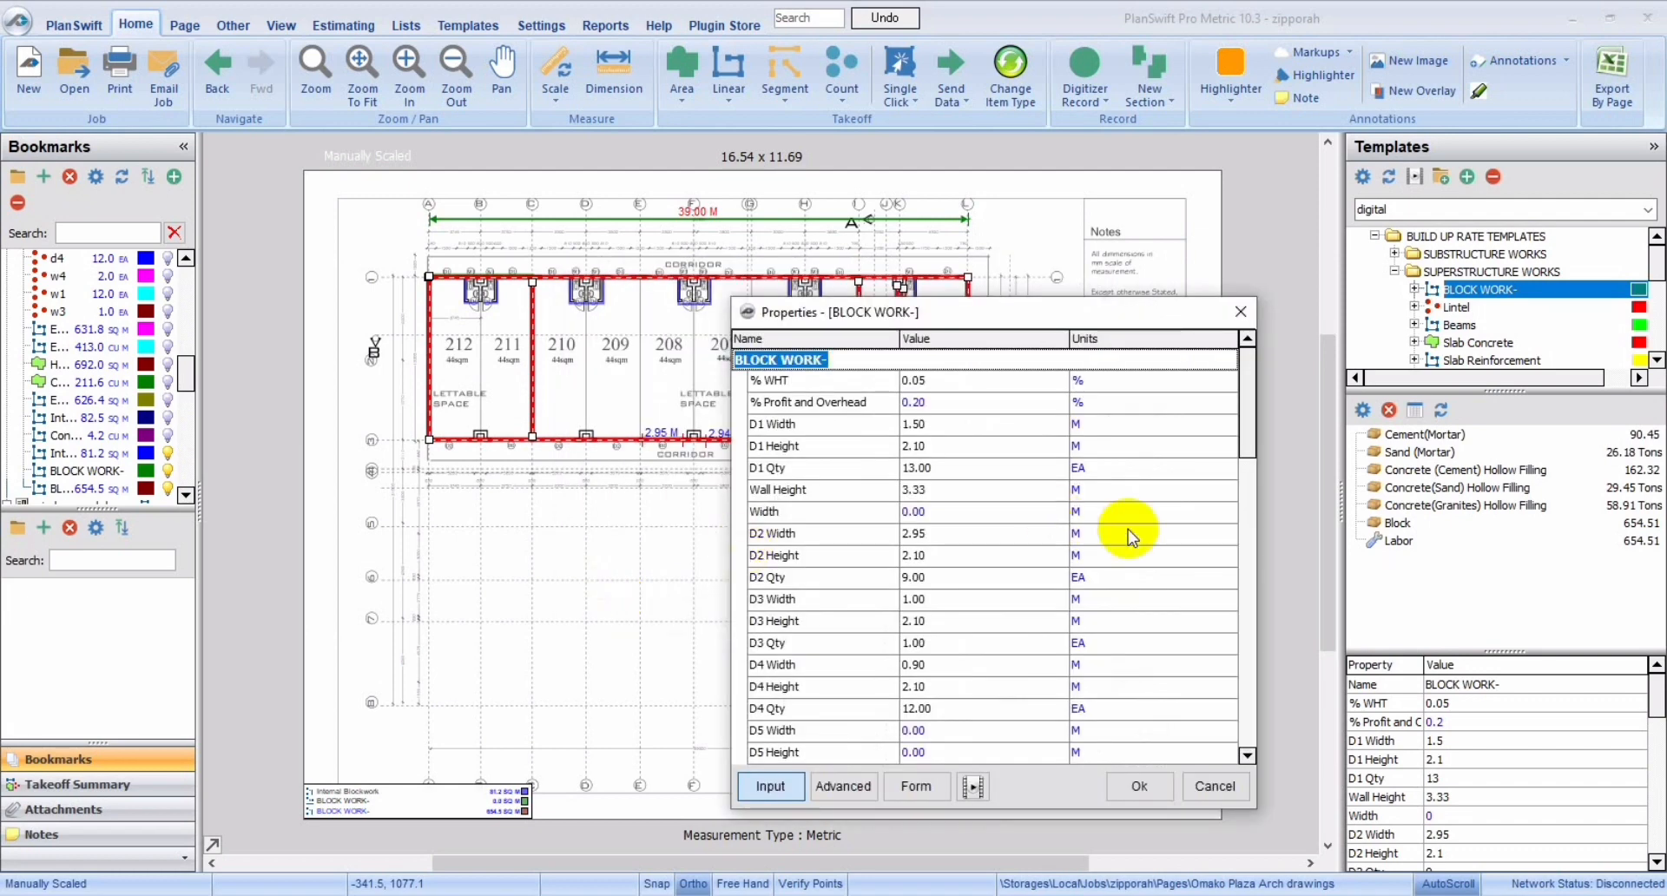
left_click_drag(1250, 429, 1222, 724)
left_click(1223, 726)
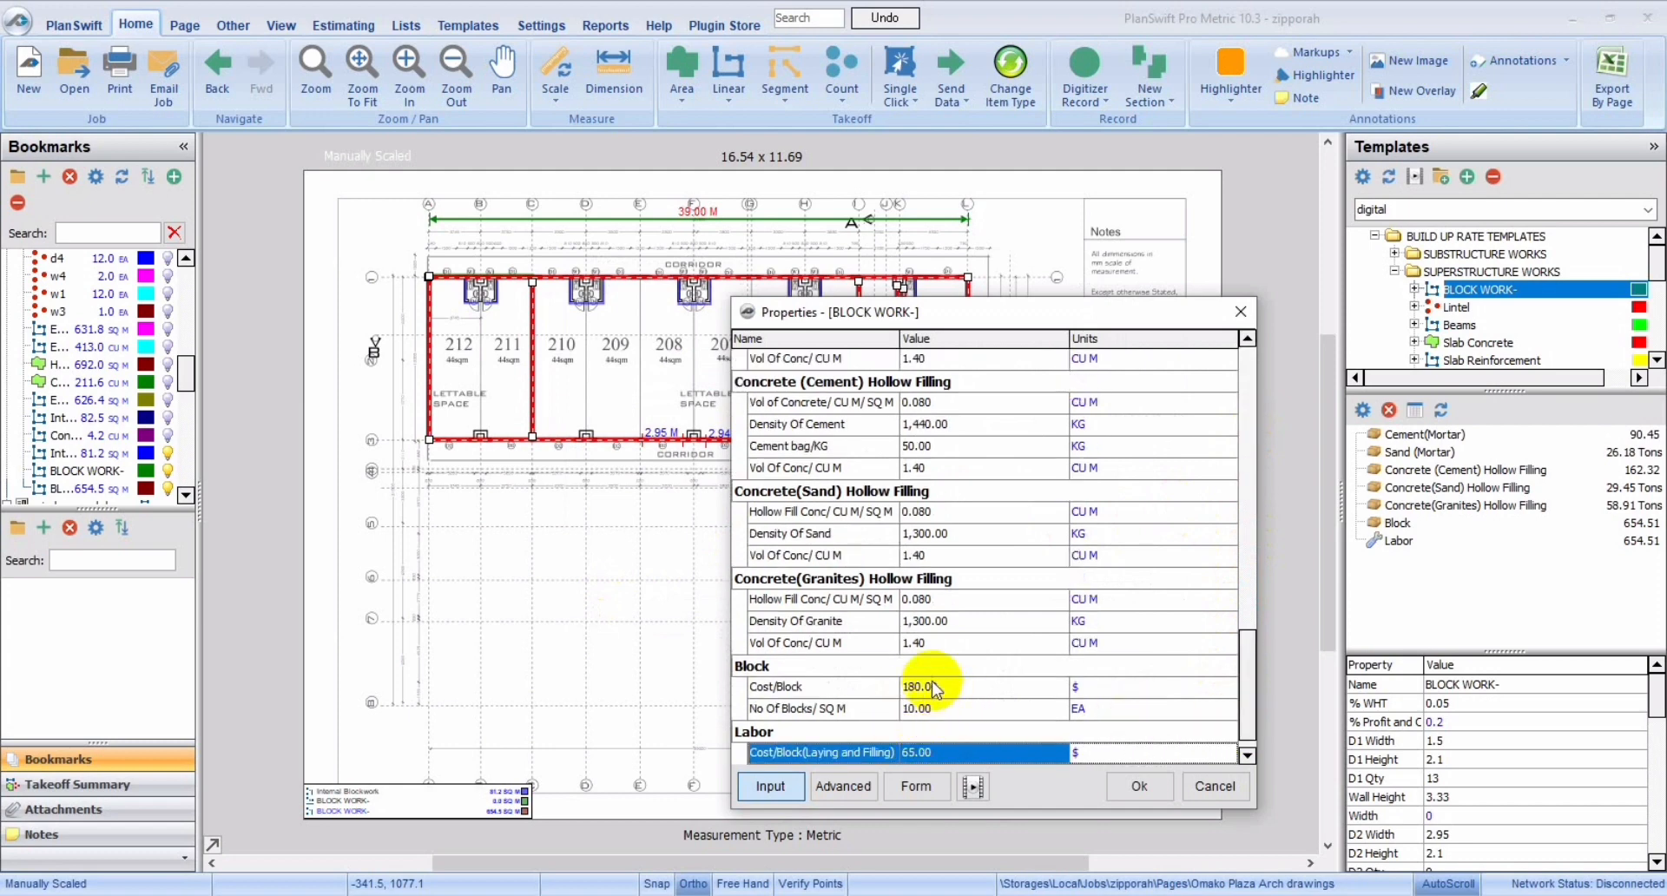
left_click(952, 691)
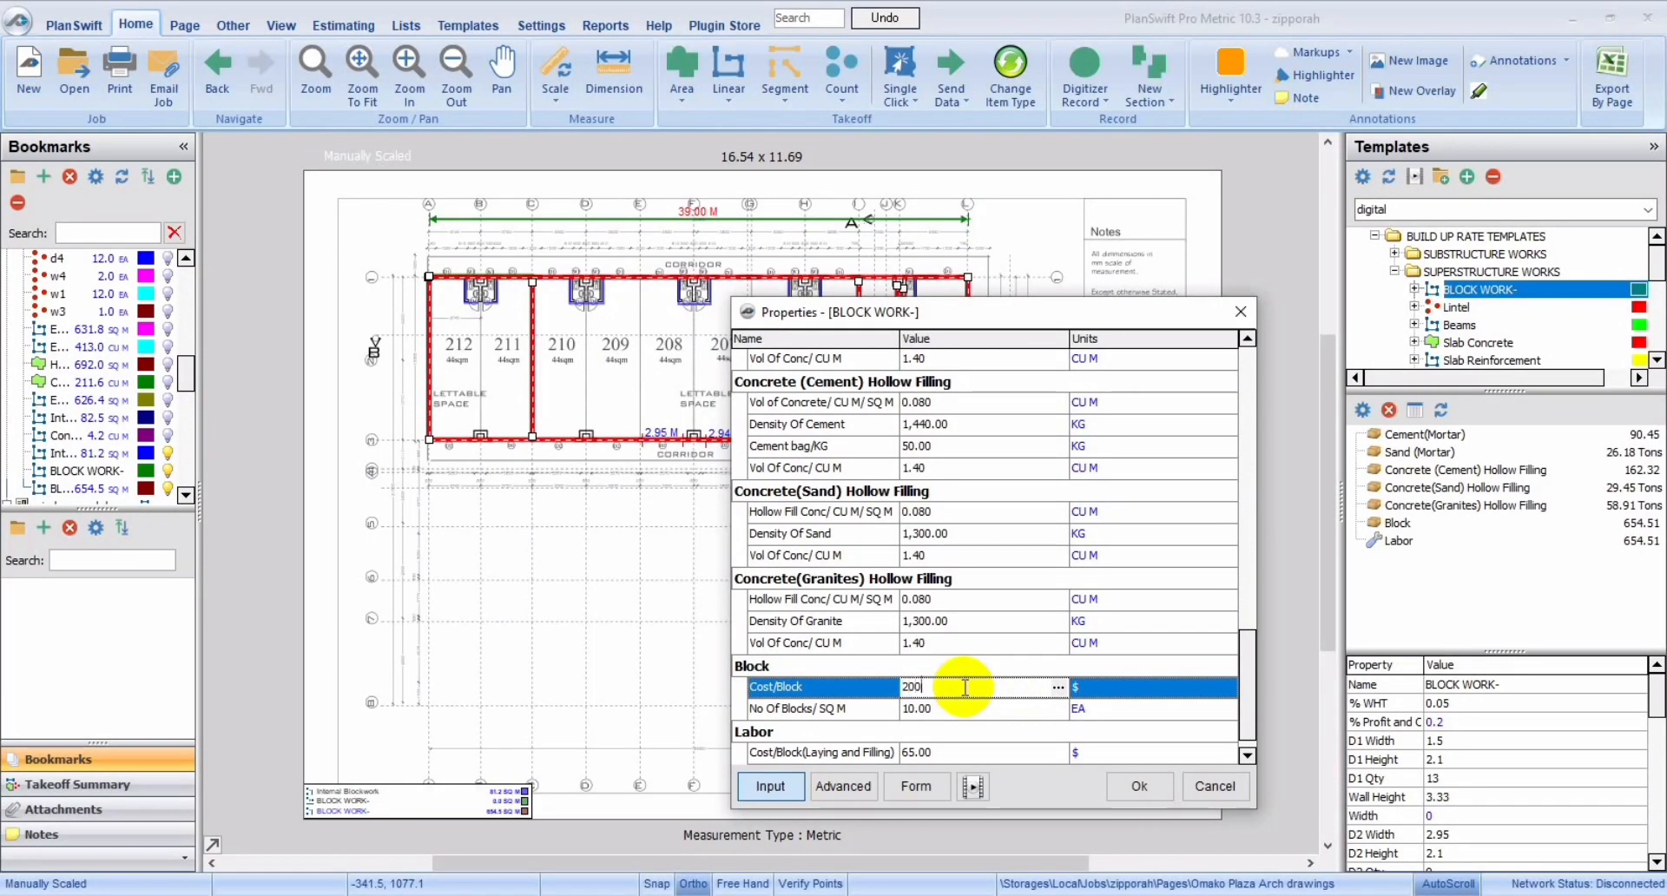
left_click(1155, 652)
Step: Check the unit options for the labor's laying and filling cost per block, and accept the BLOCK WORK- properties
scroll(1154, 660, "up", 2)
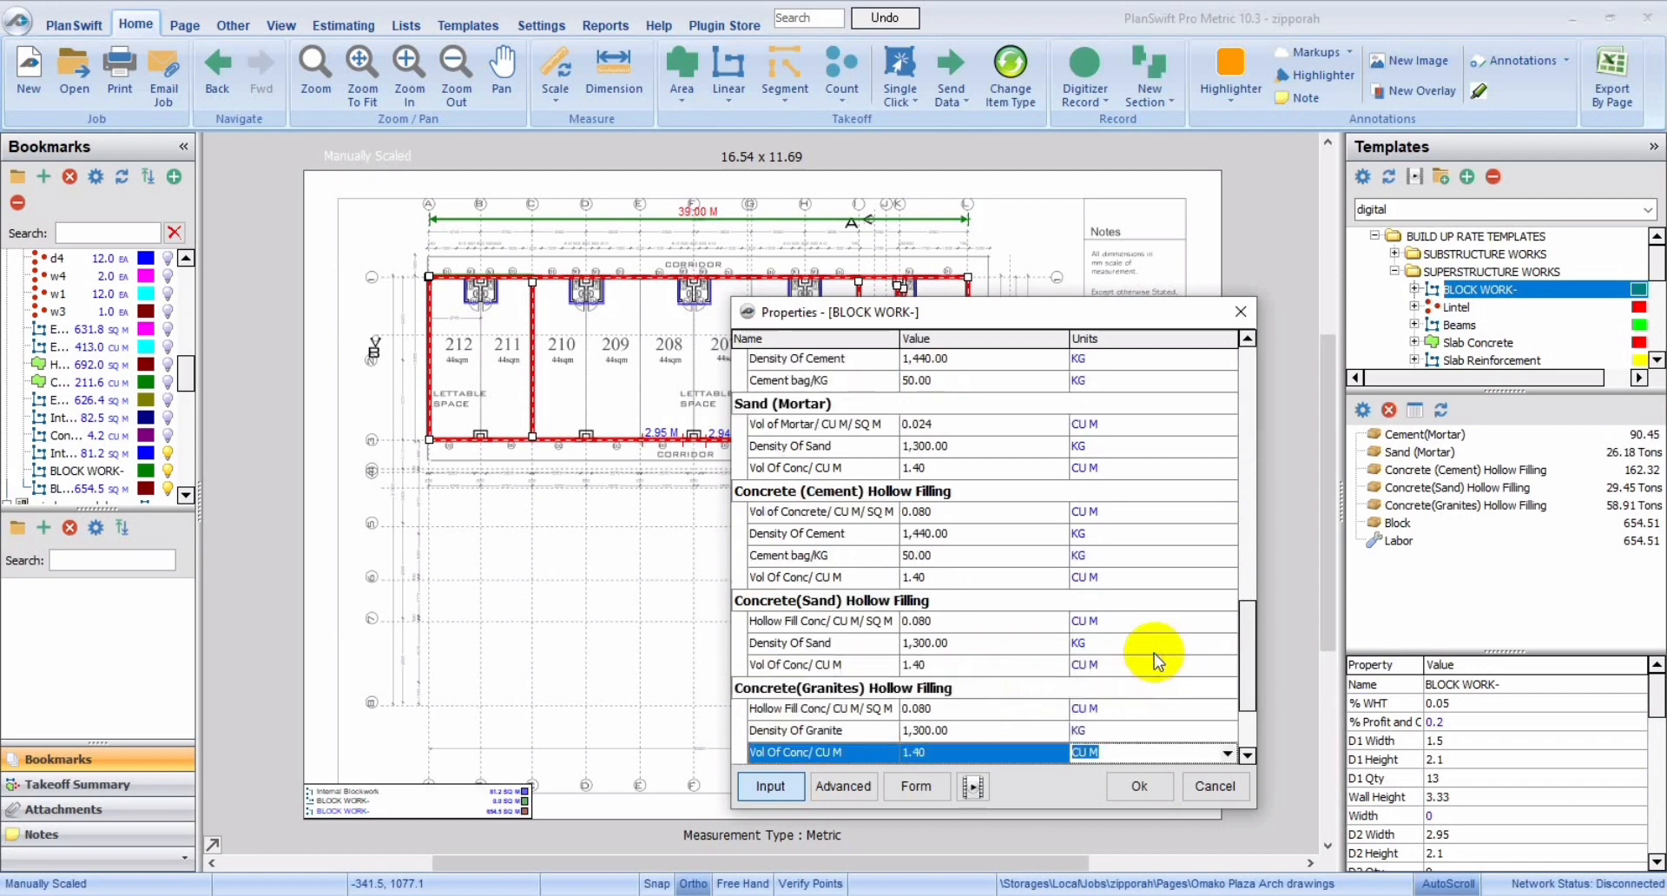
left_click_drag(1253, 669, 1254, 762)
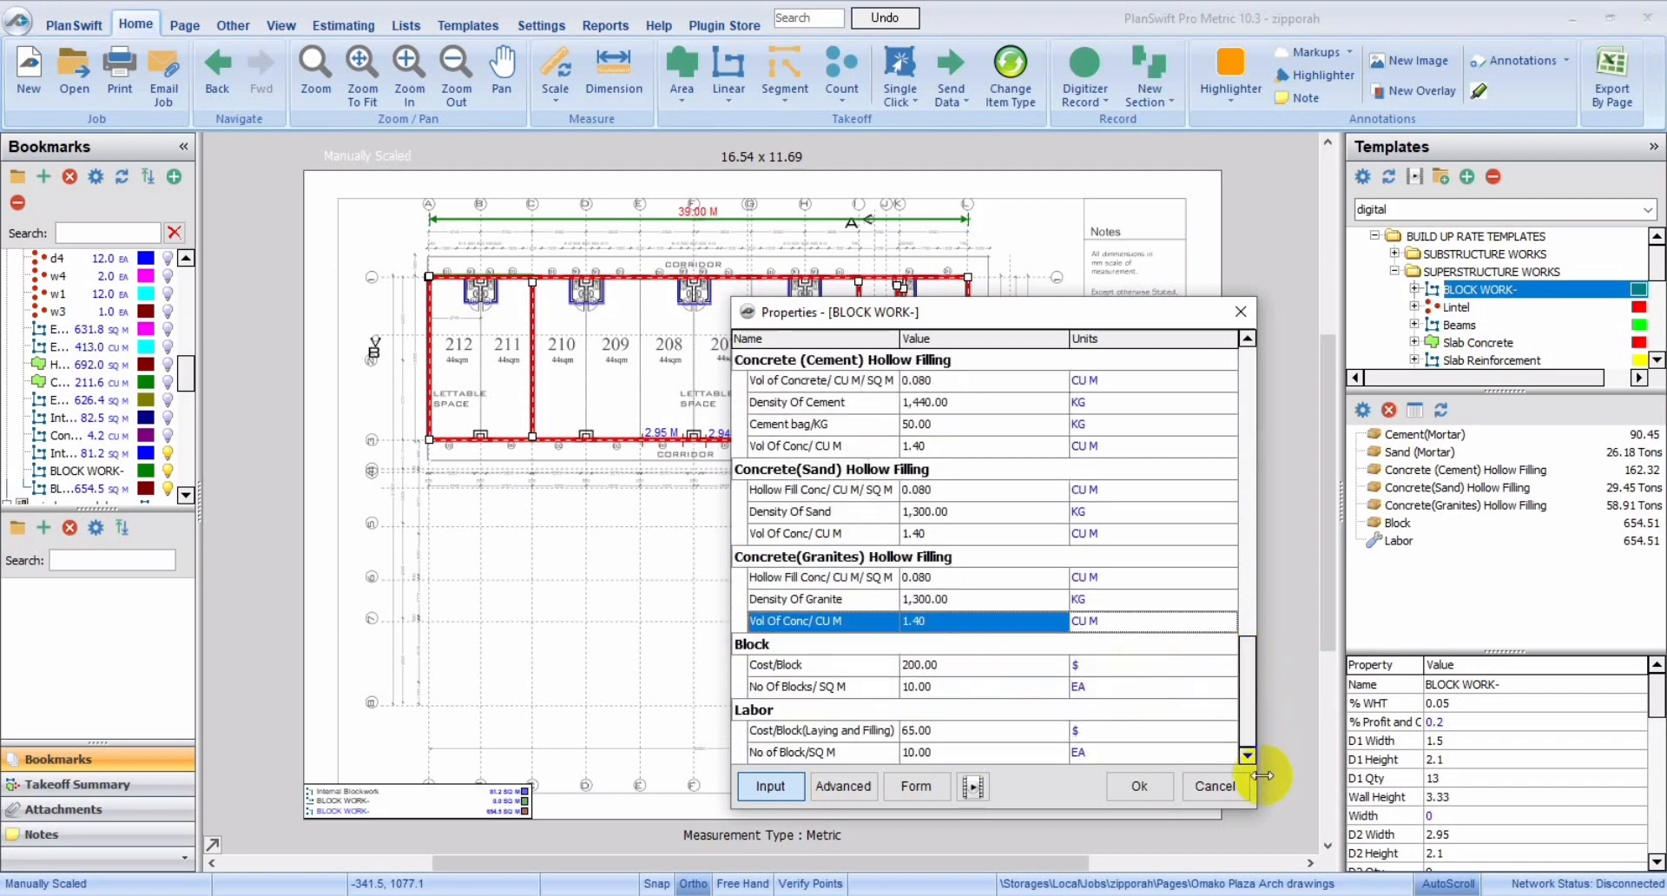
left_click(1092, 730)
left_click(1226, 731)
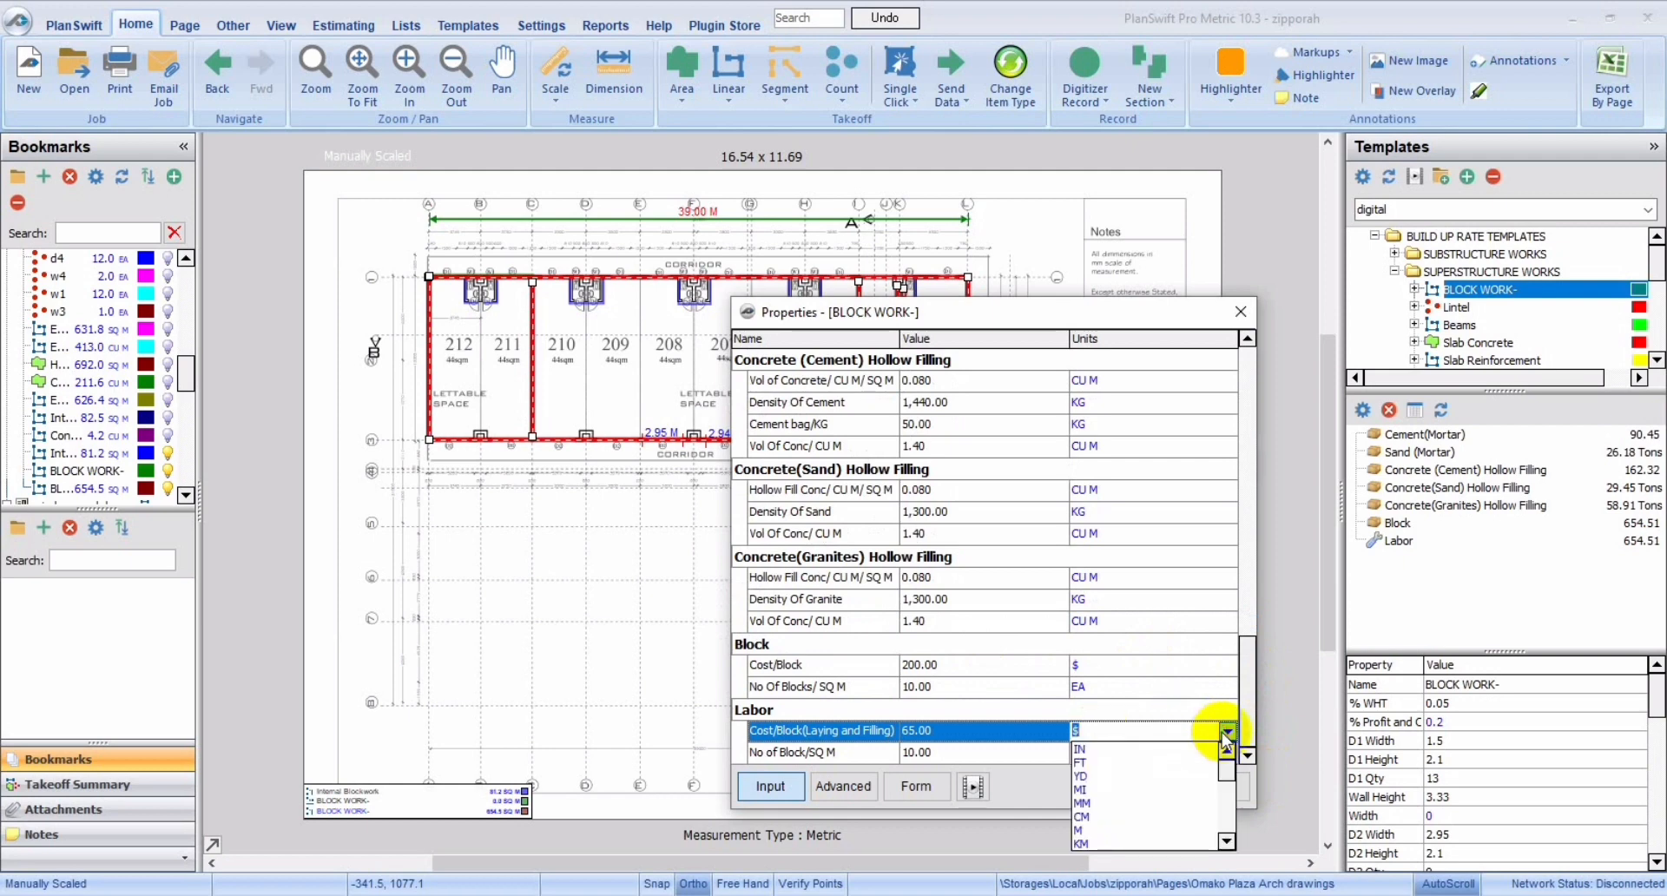
left_click(1066, 714)
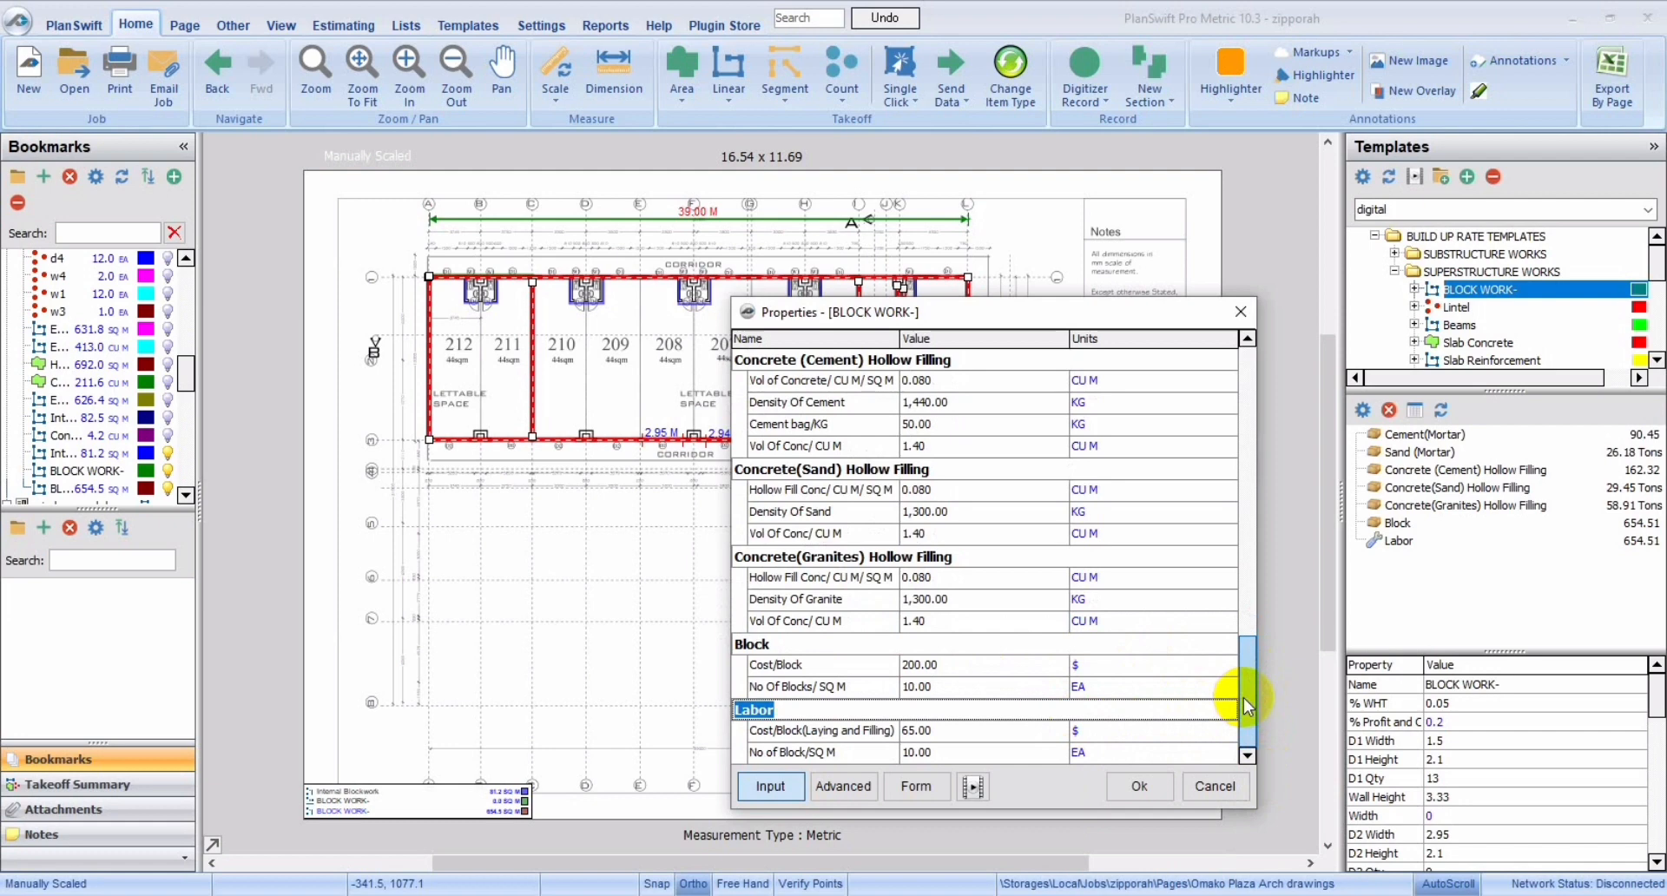
left_click_drag(1243, 697, 1244, 719)
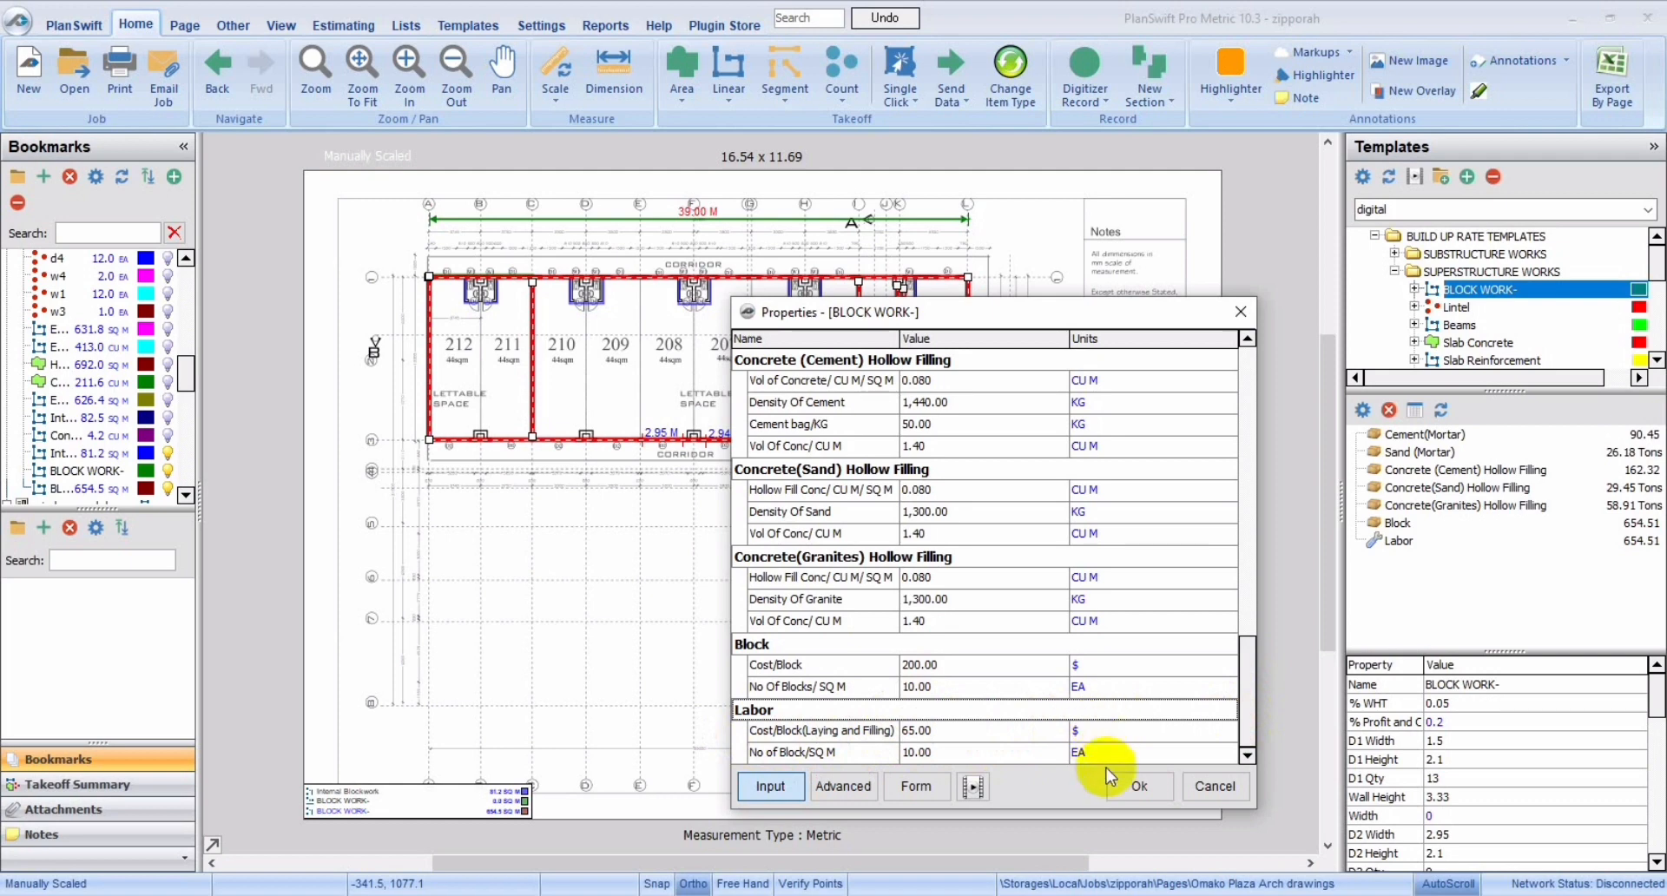
left_click(1133, 787)
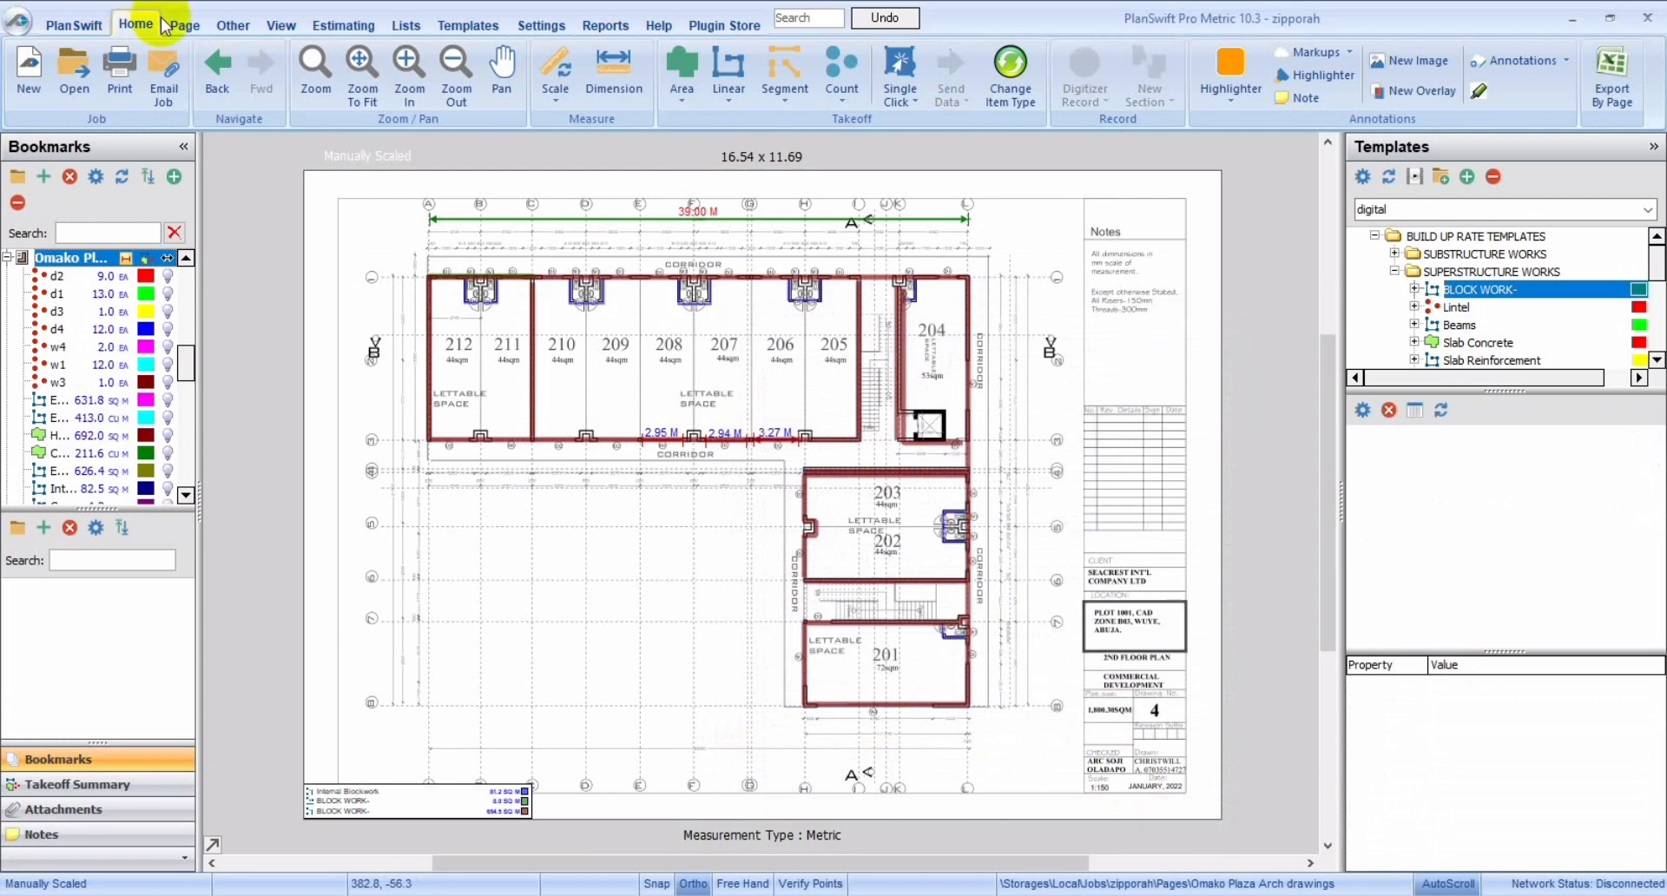
Step: Examine the default currency choices in the general settings
left_click(542, 25)
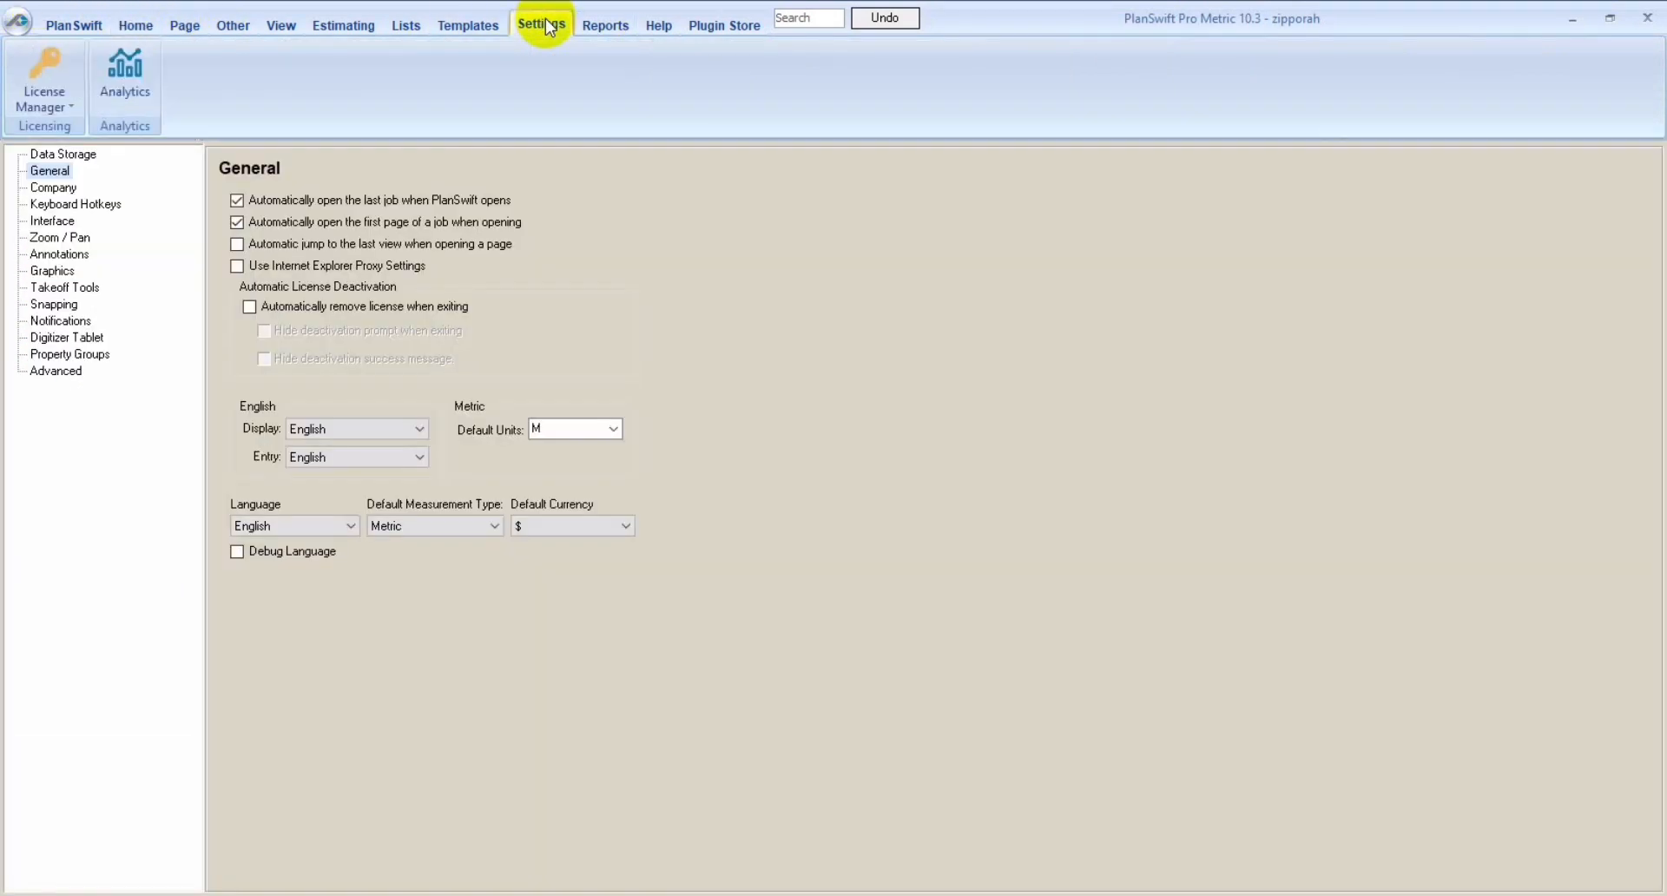
left_click(581, 531)
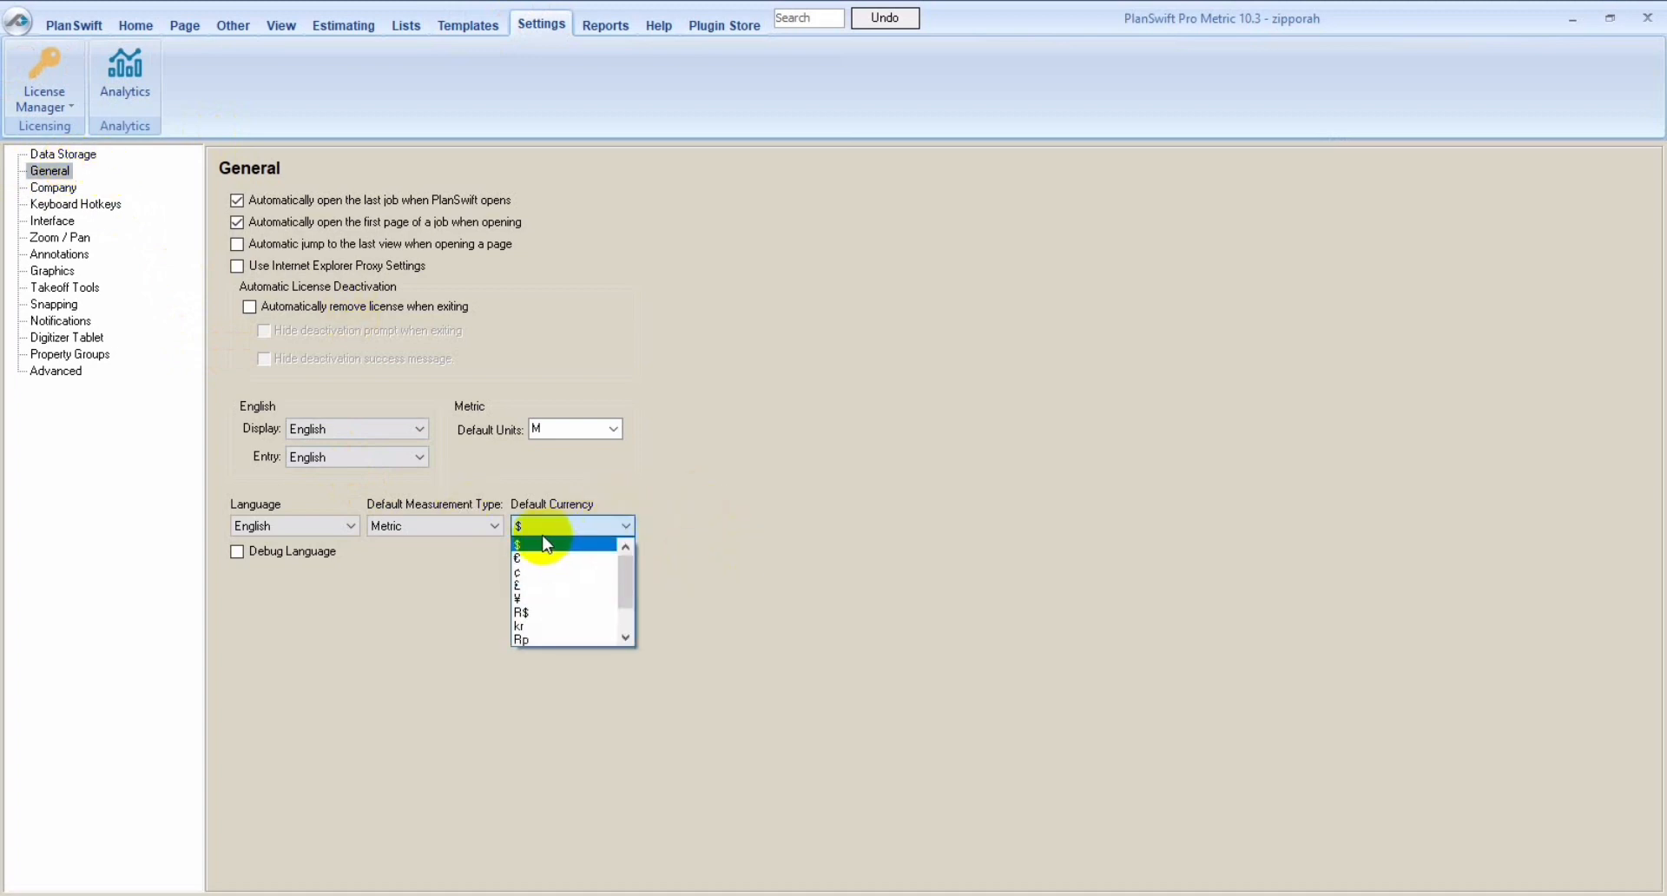
left_click_drag(629, 577, 644, 524)
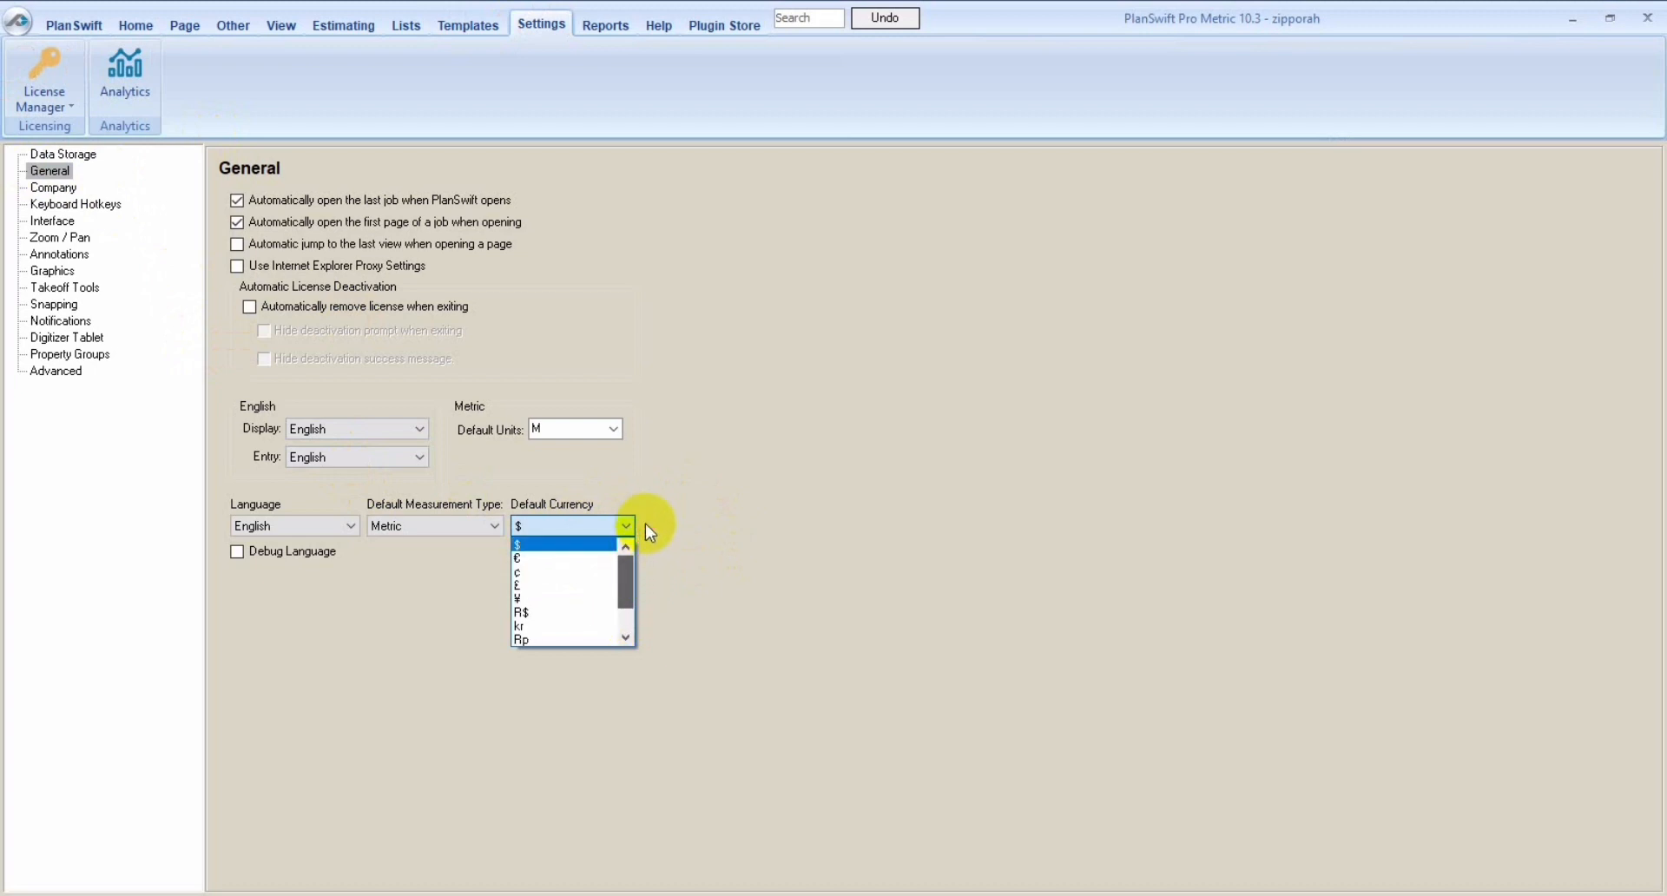
left_click(753, 521)
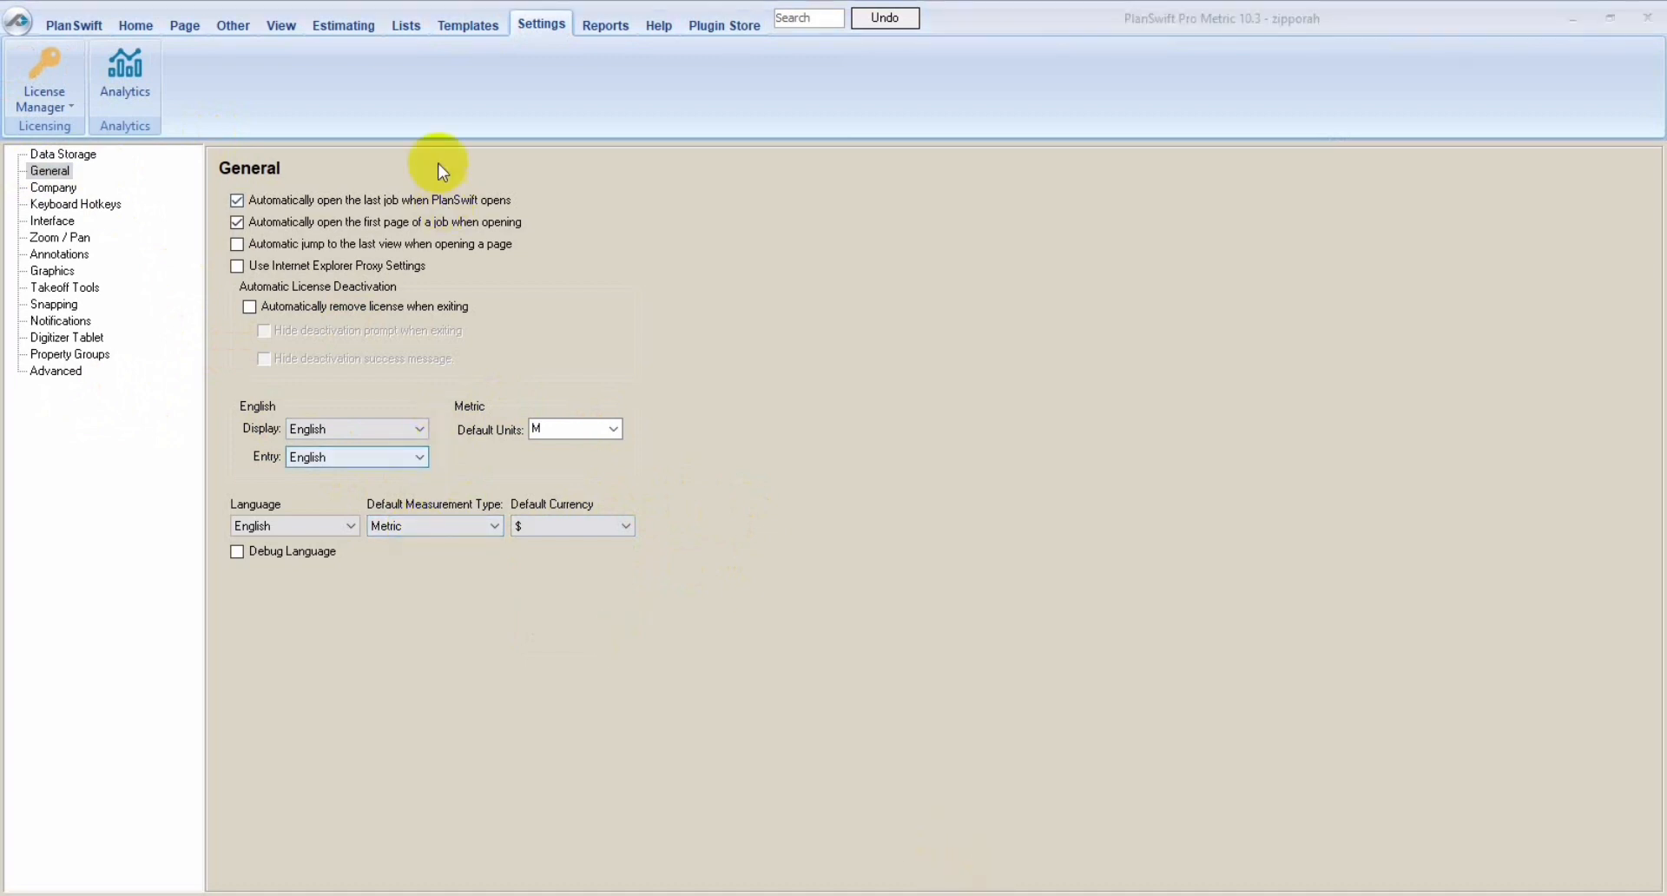
Step: Review the blockwork, labor and material costs in the All Items (by Type, by Folder) report and return to the floor plan
left_click(585, 34)
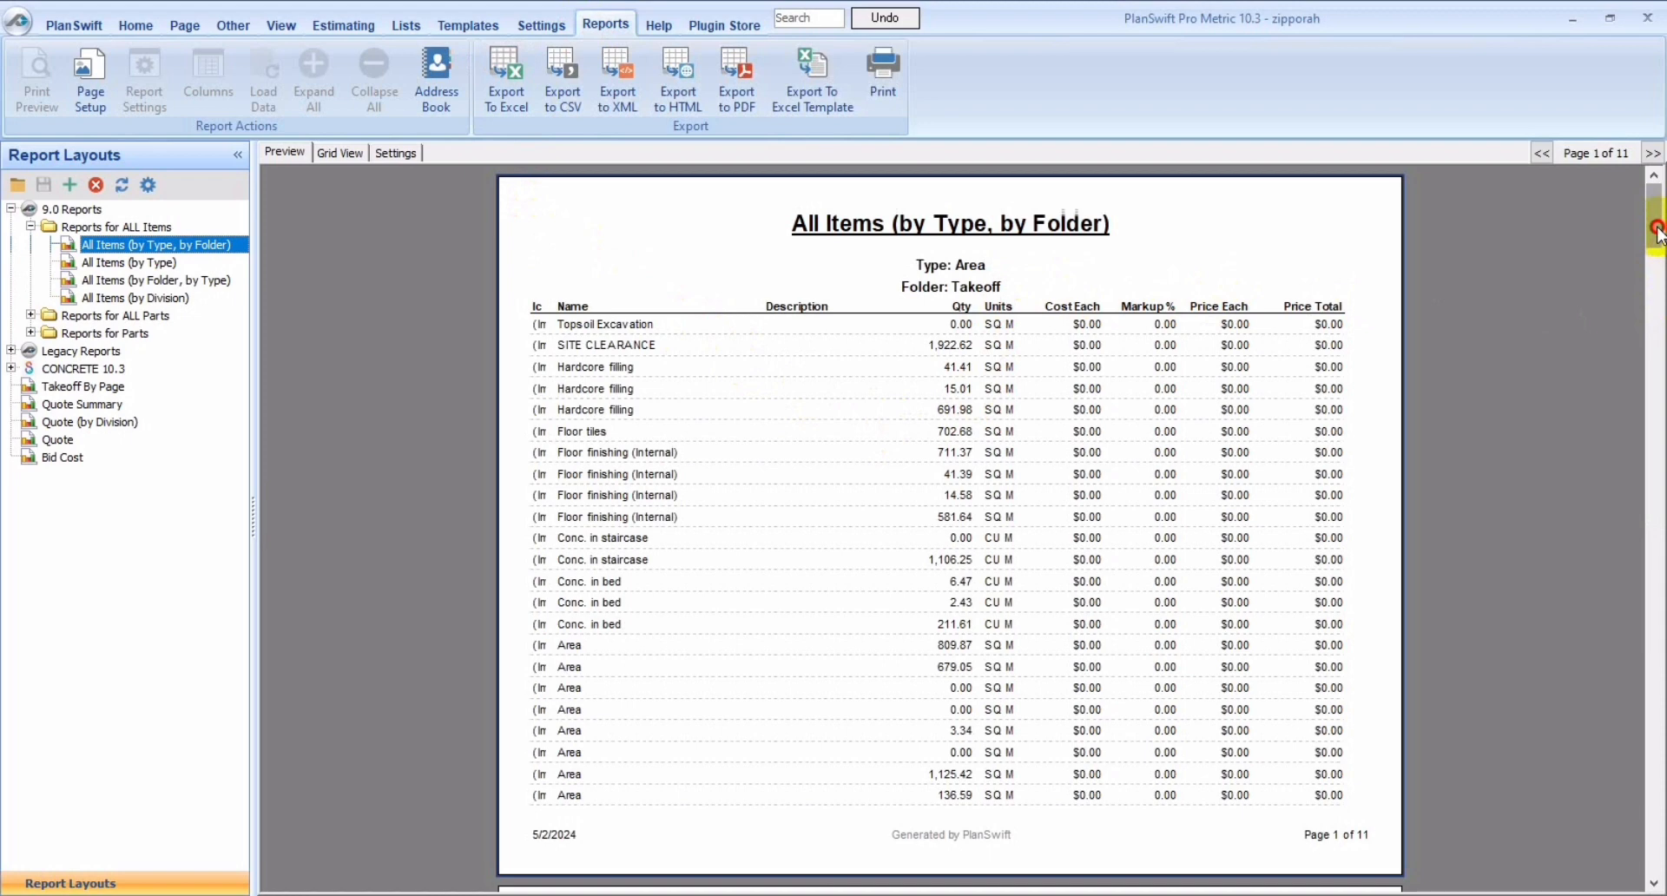
left_click_drag(1657, 230, 1656, 289)
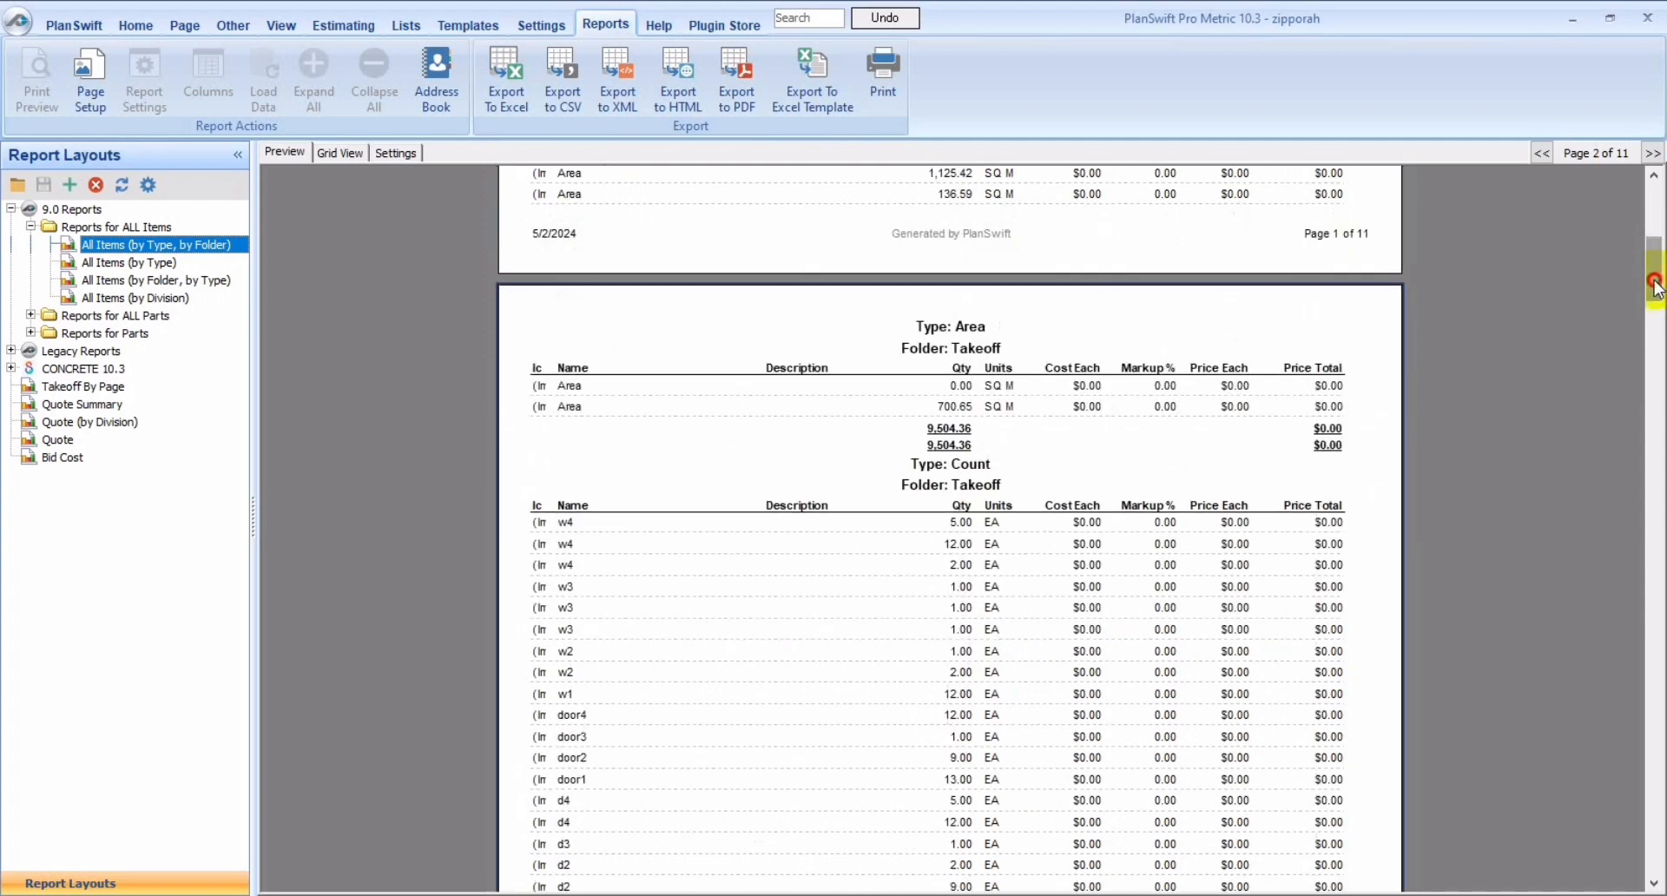
left_click_drag(1654, 287, 1654, 358)
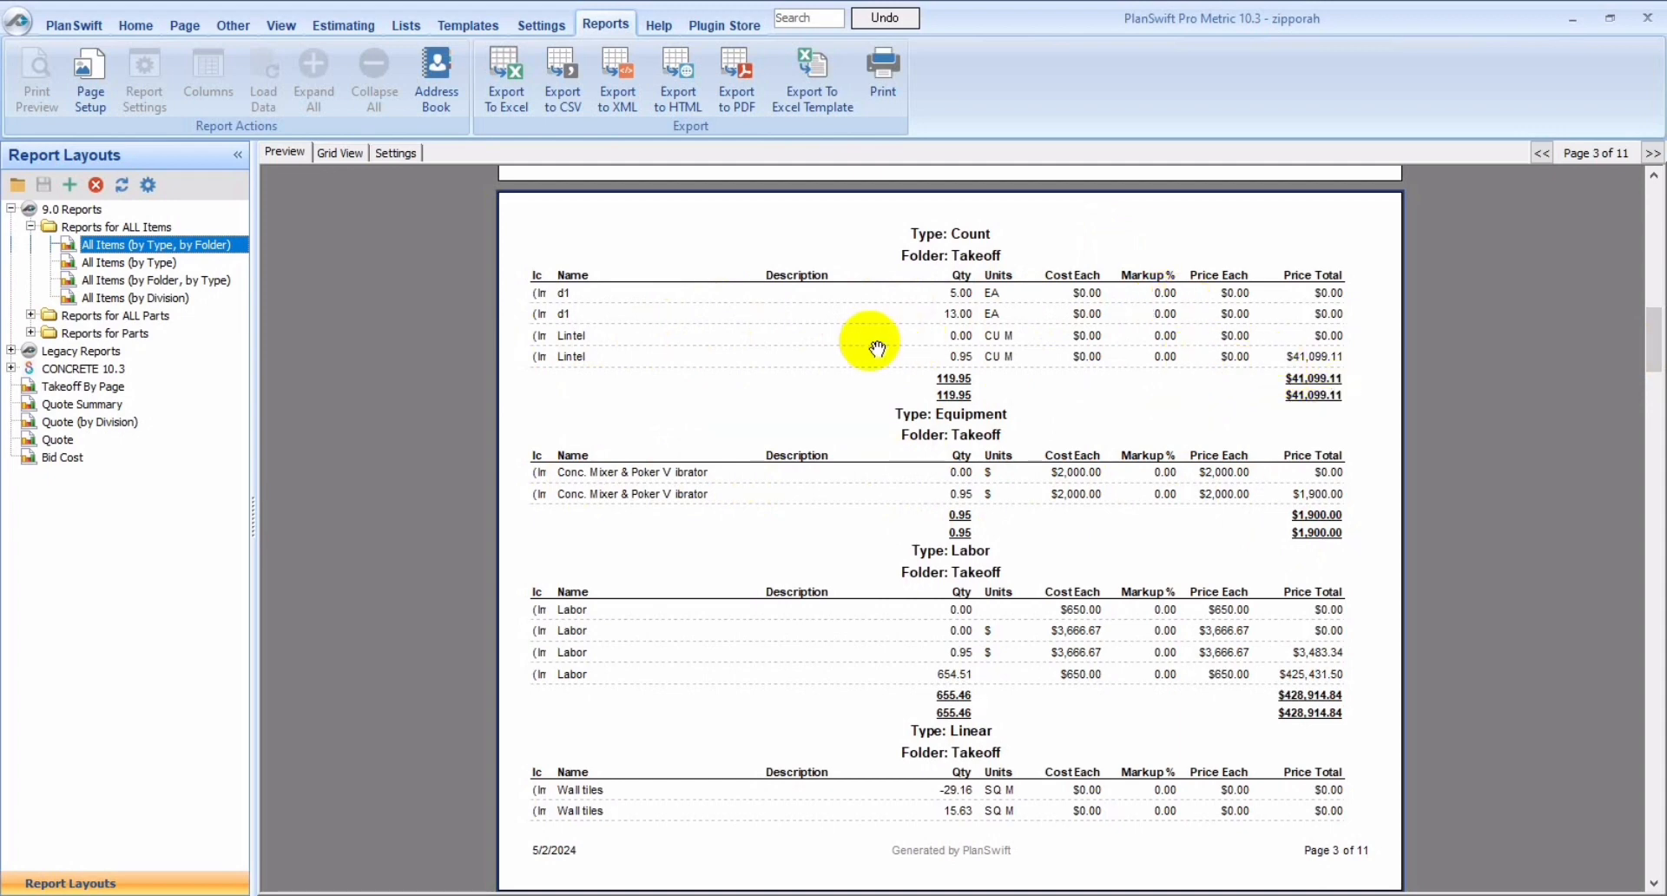
left_click_drag(1653, 344, 1617, 537)
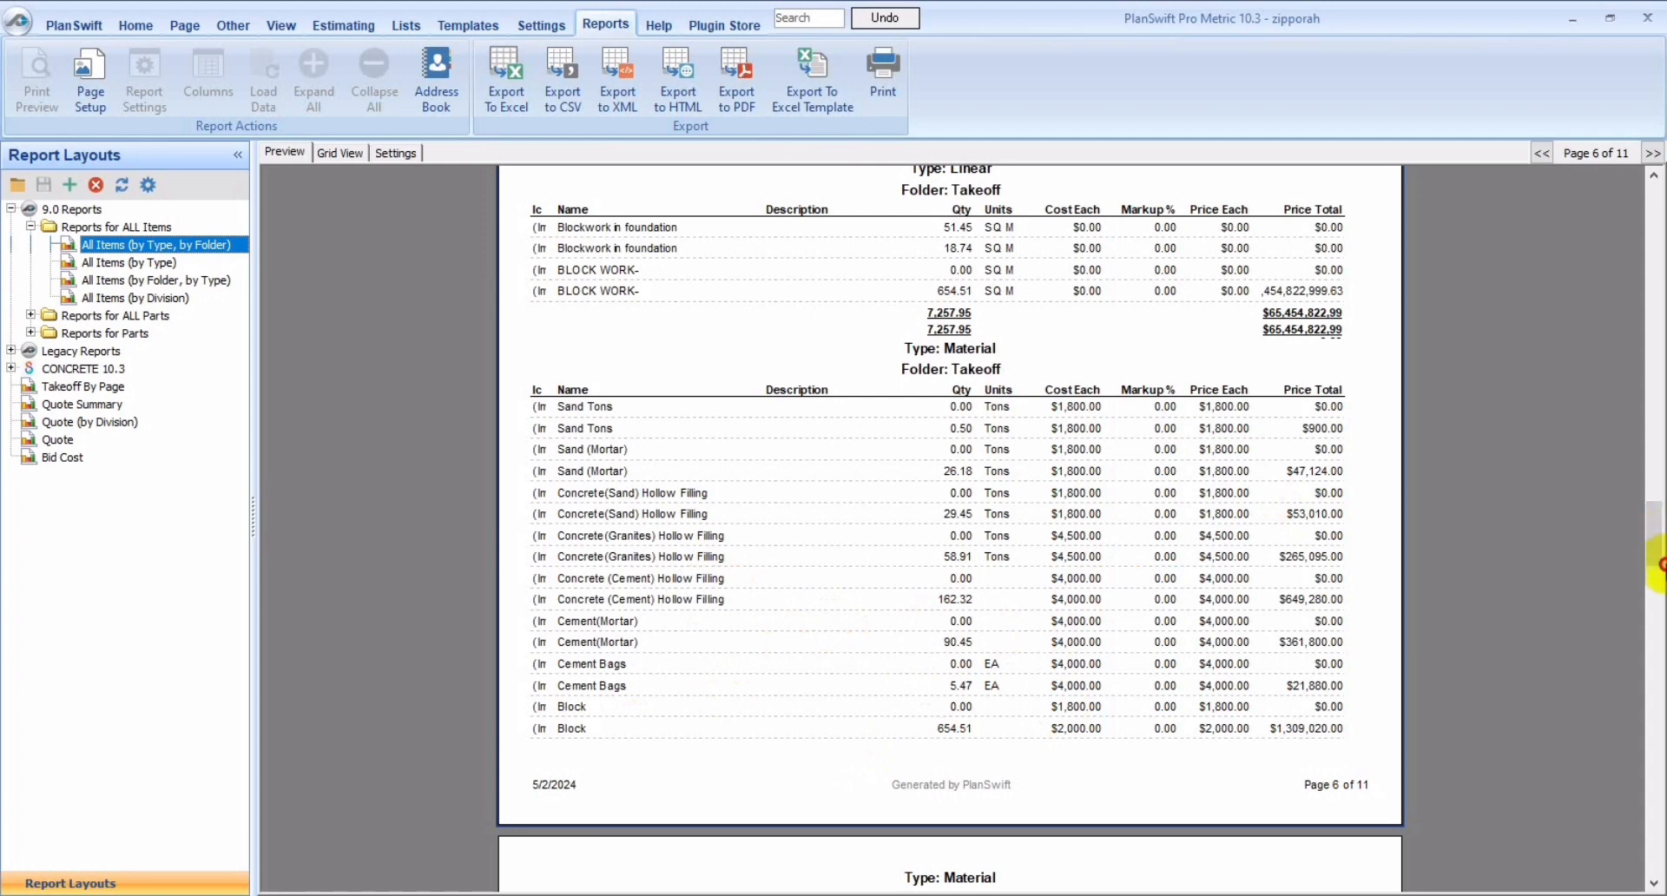
left_click_drag(1650, 547, 1631, 497)
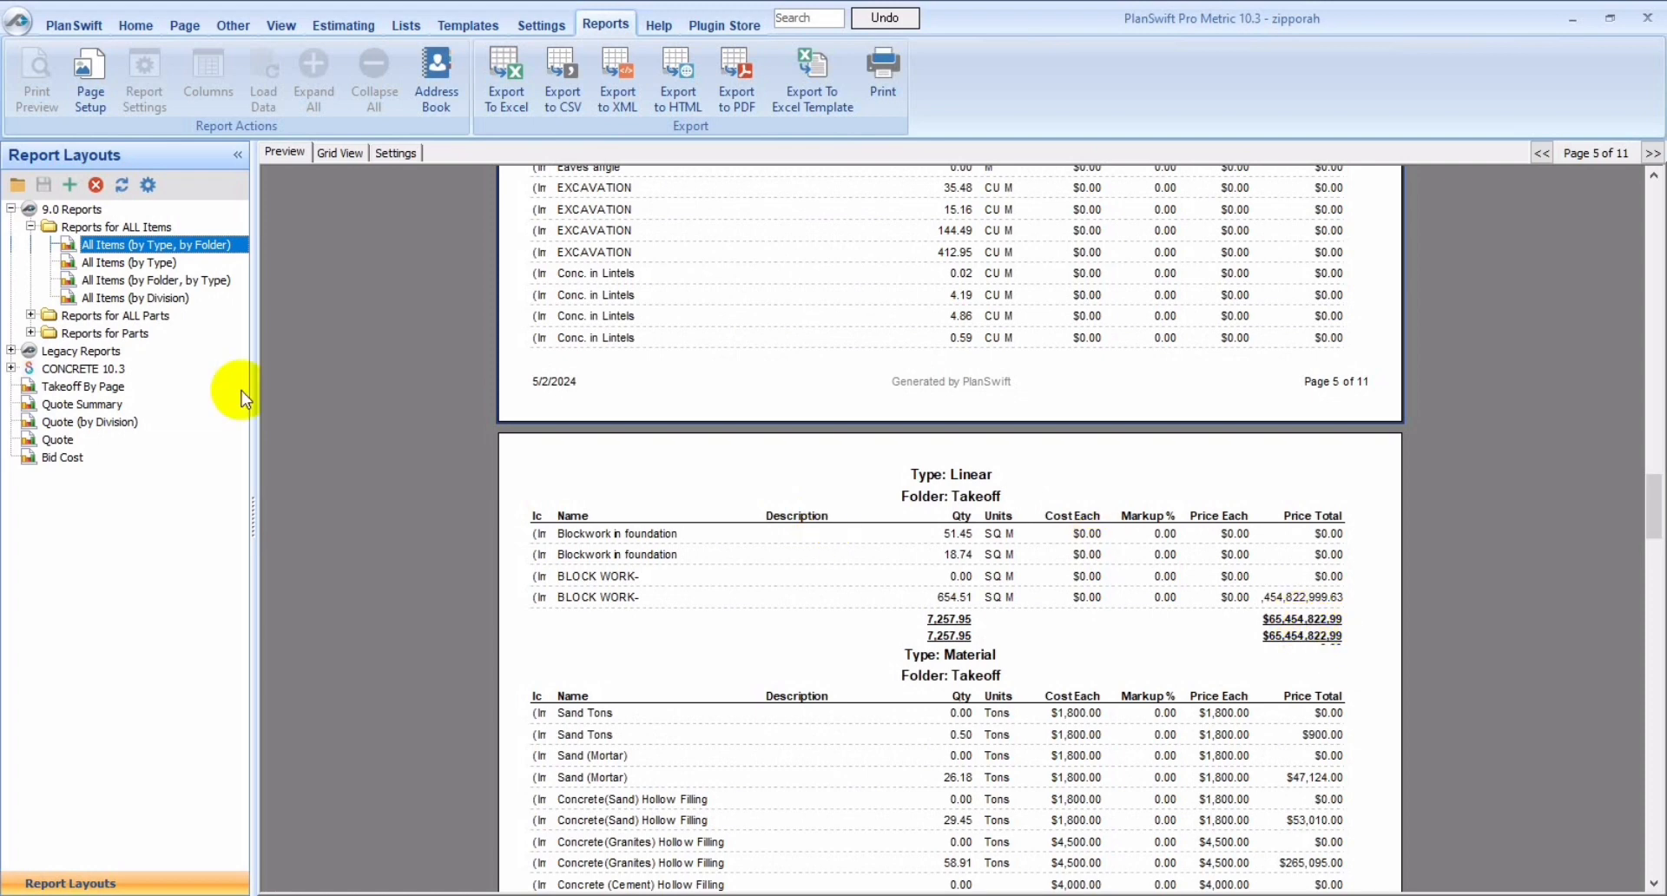
left_click(137, 26)
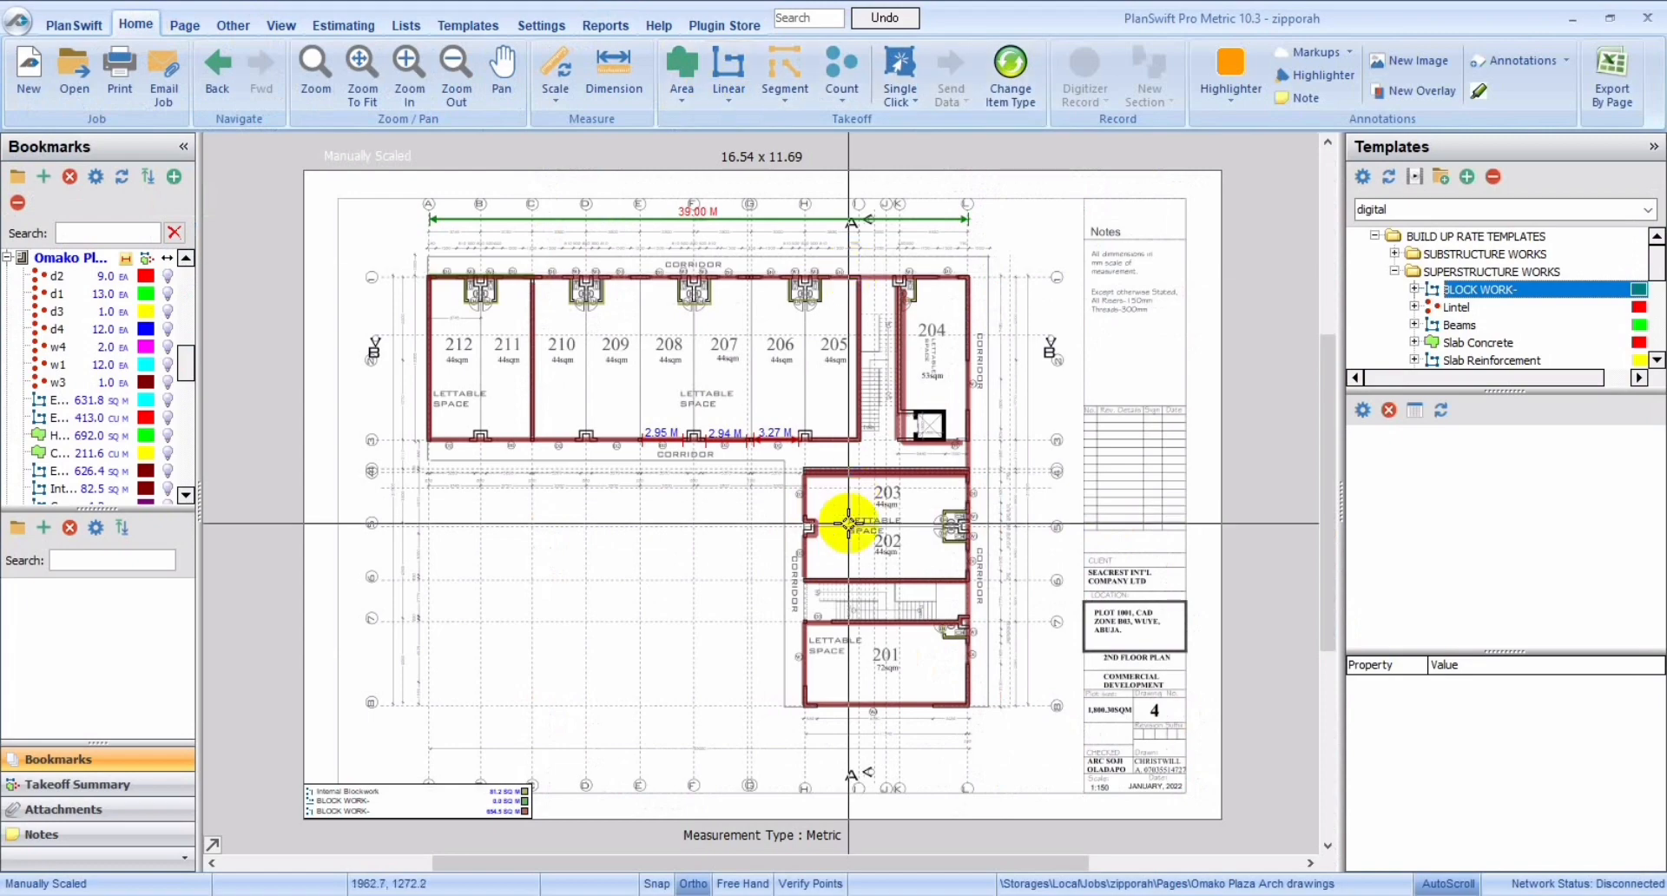